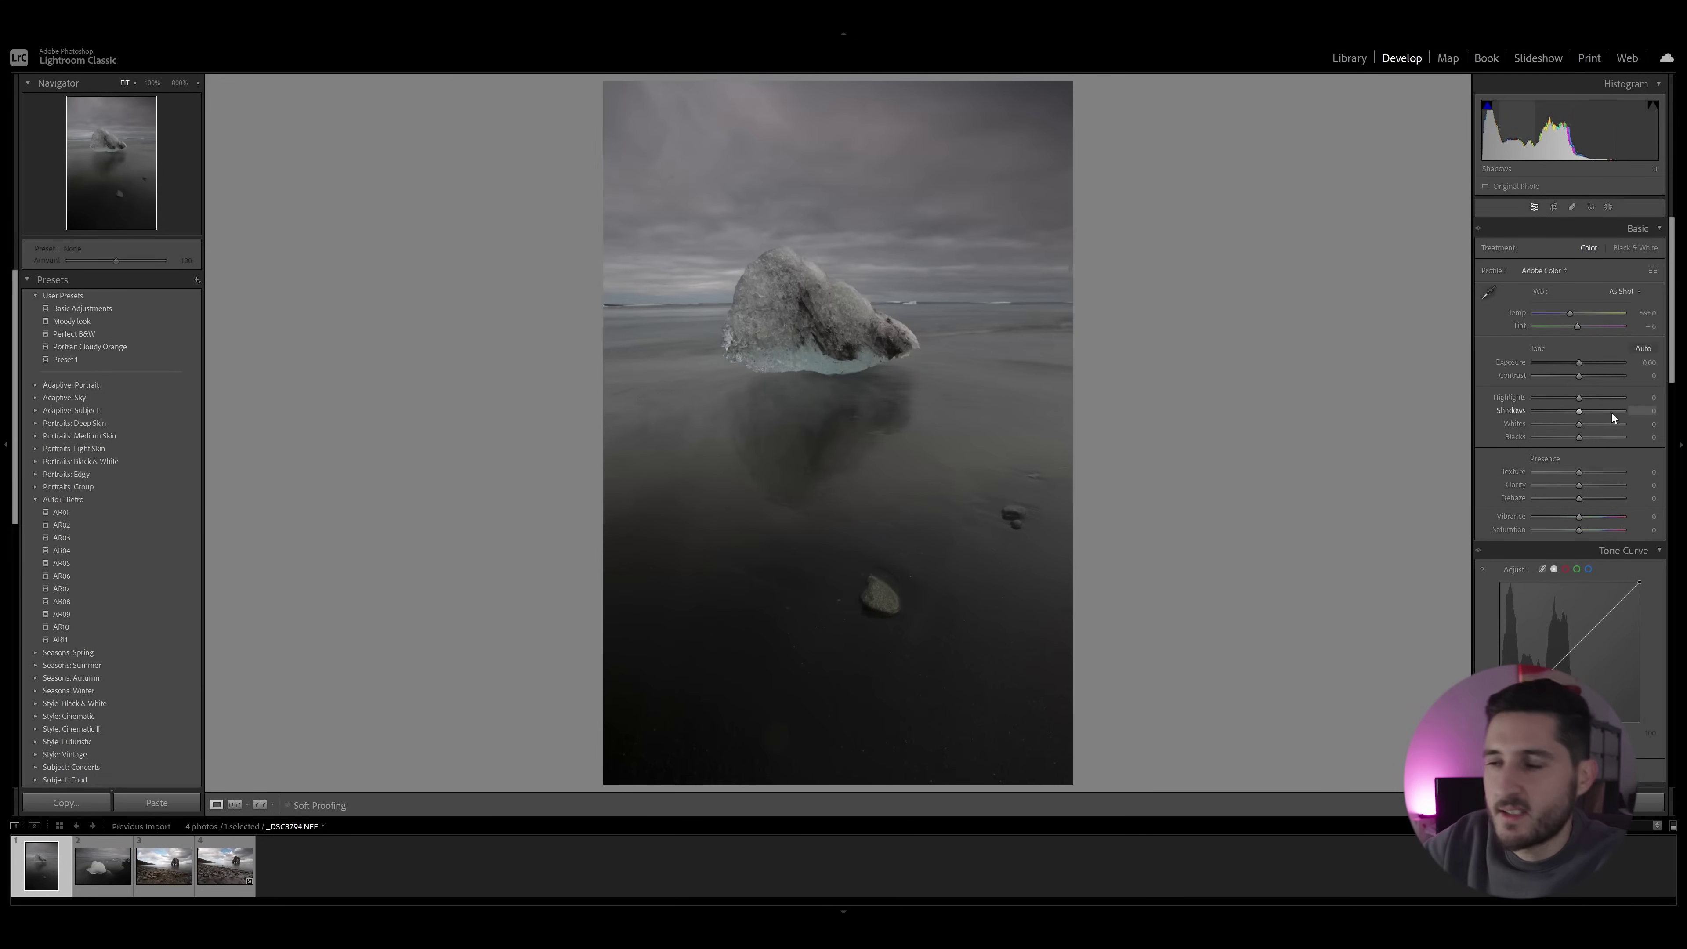
Enable chromatic aberration removal and lens profile corrections for the iceberg photo, leaving exposure at its default.
left_click_drag(1579, 362, 1582, 364)
double_click(1581, 365)
scroll(1603, 434, "down", 15)
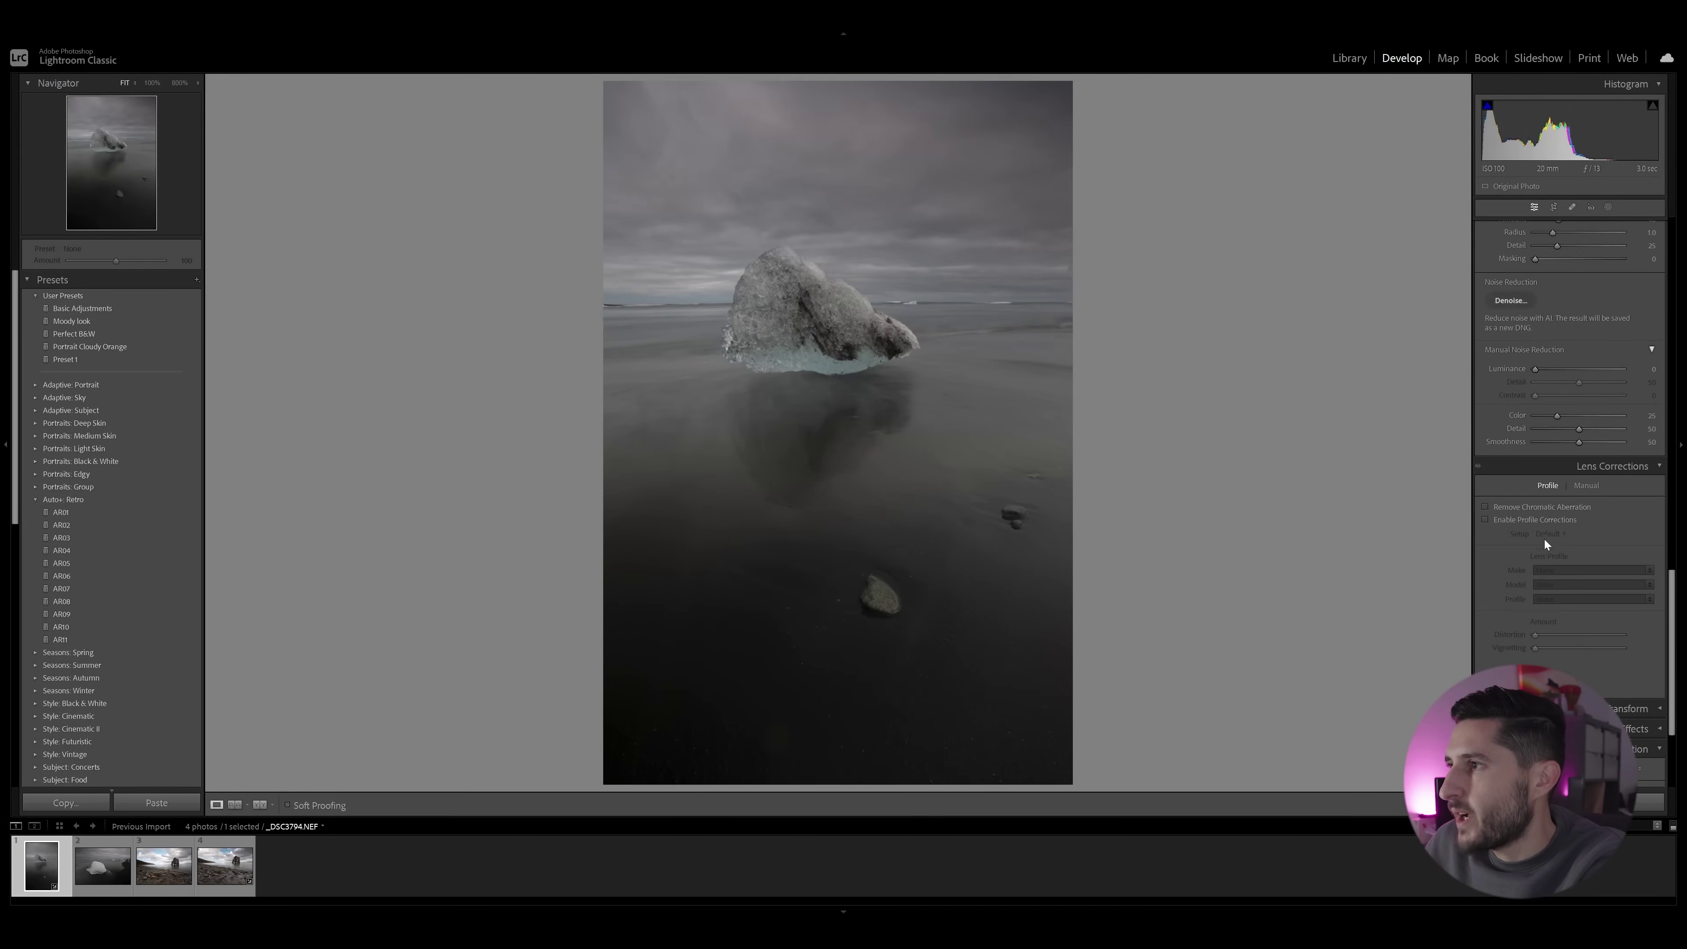
left_click(1528, 517)
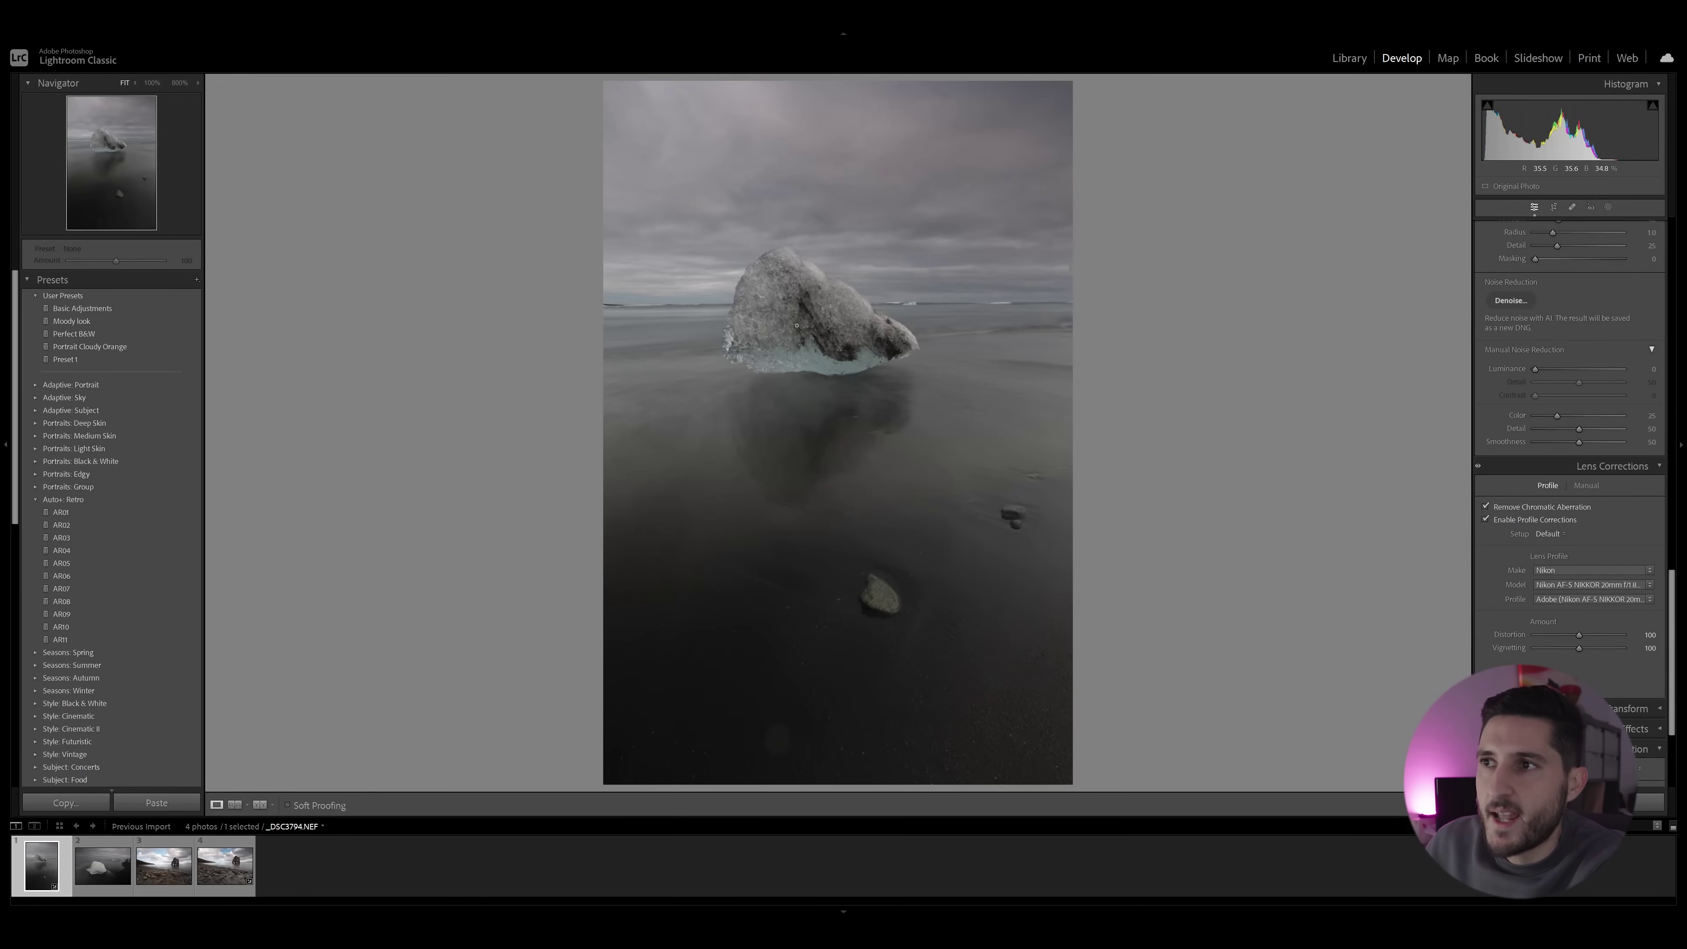
Raise the overall exposure slightly and set highlights to −56, shadows to +25, whites to +14, blacks to −23 and clarity to +11.
scroll(1581, 465, "up", 10)
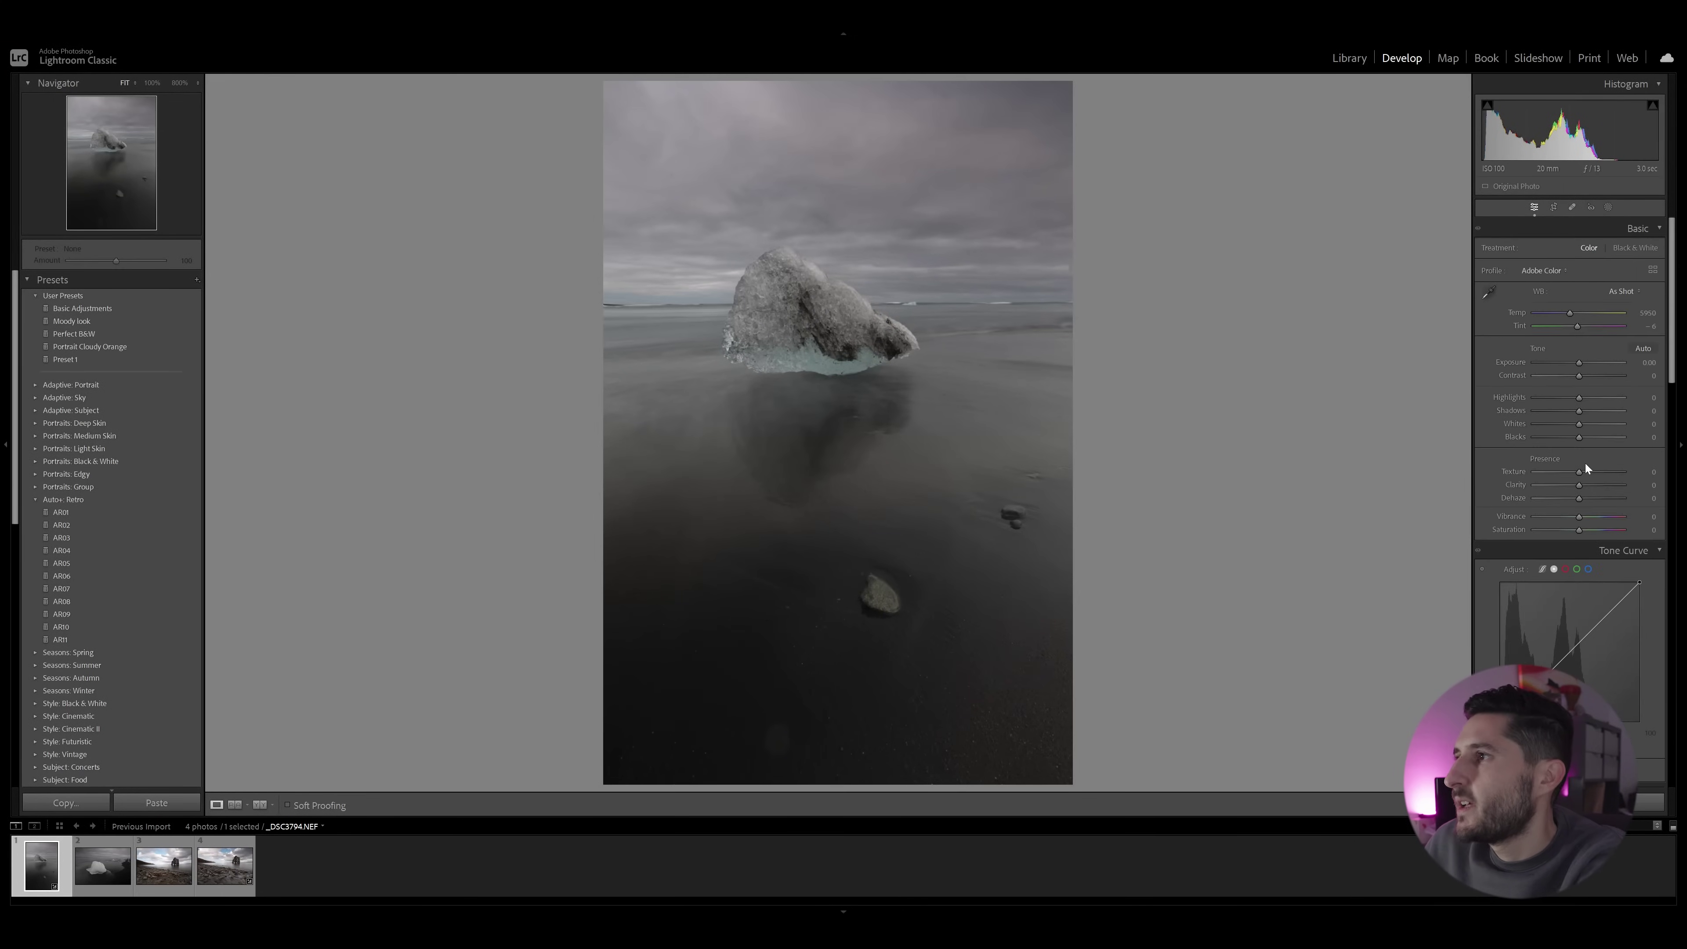
left_click_drag(1579, 364, 1582, 368)
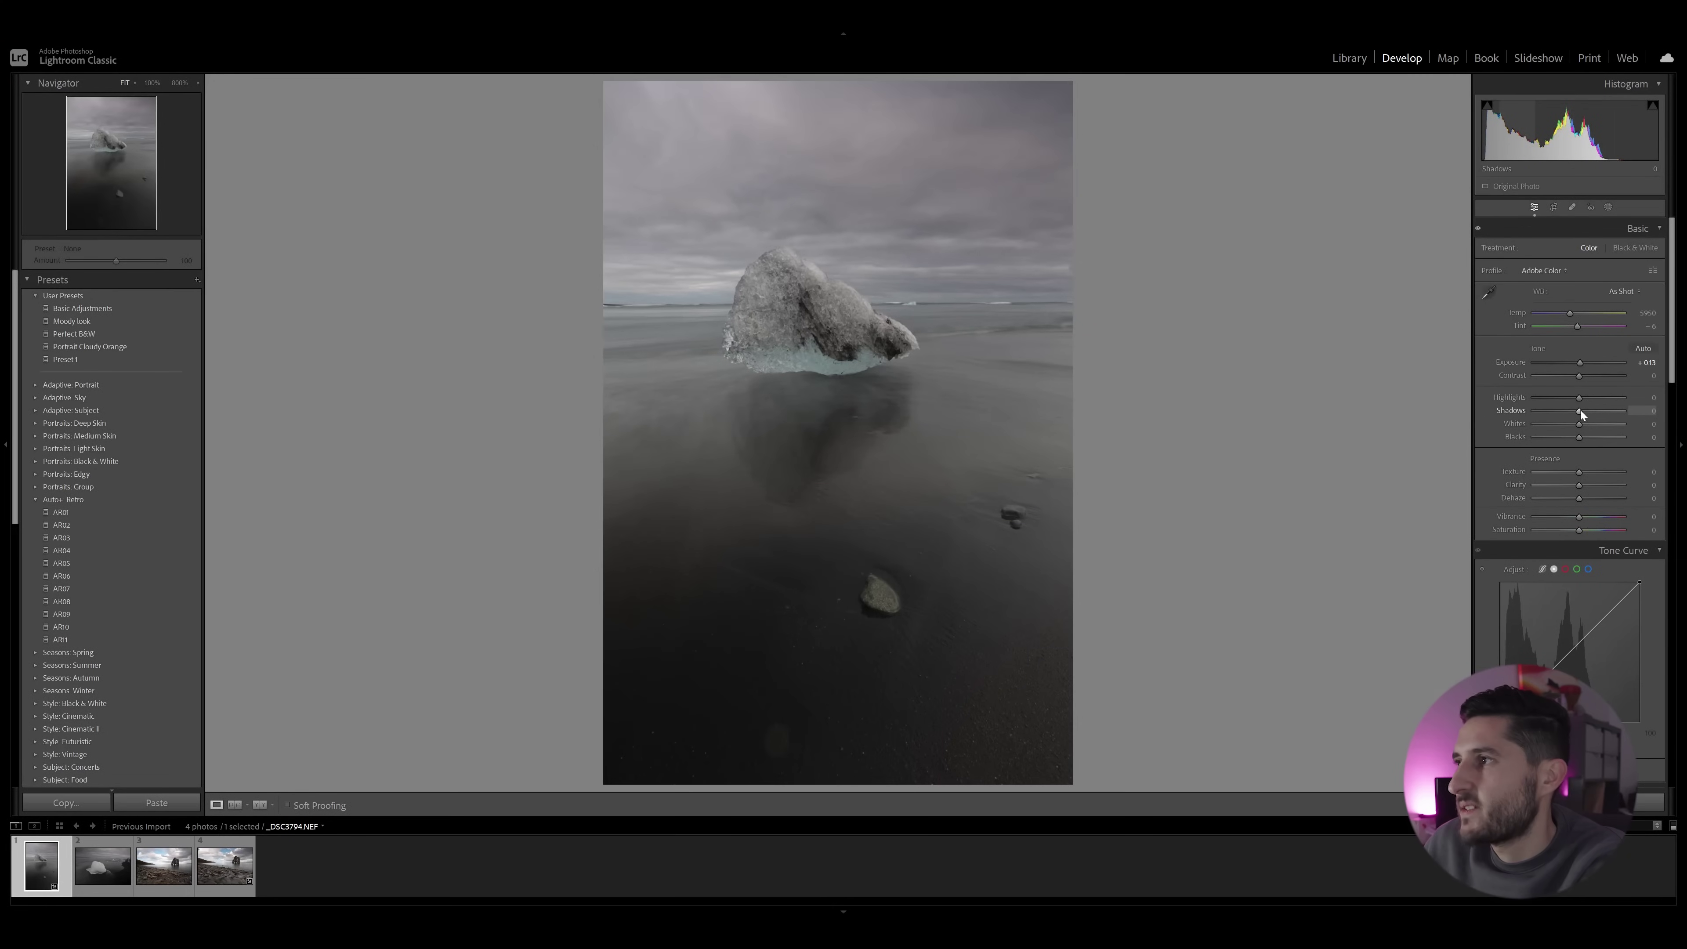
mouse_move(1580, 413)
left_mouse_down()
mouse_move(1561, 395)
mouse_move(1570, 438)
mouse_move(1586, 426)
left_mouse_up()
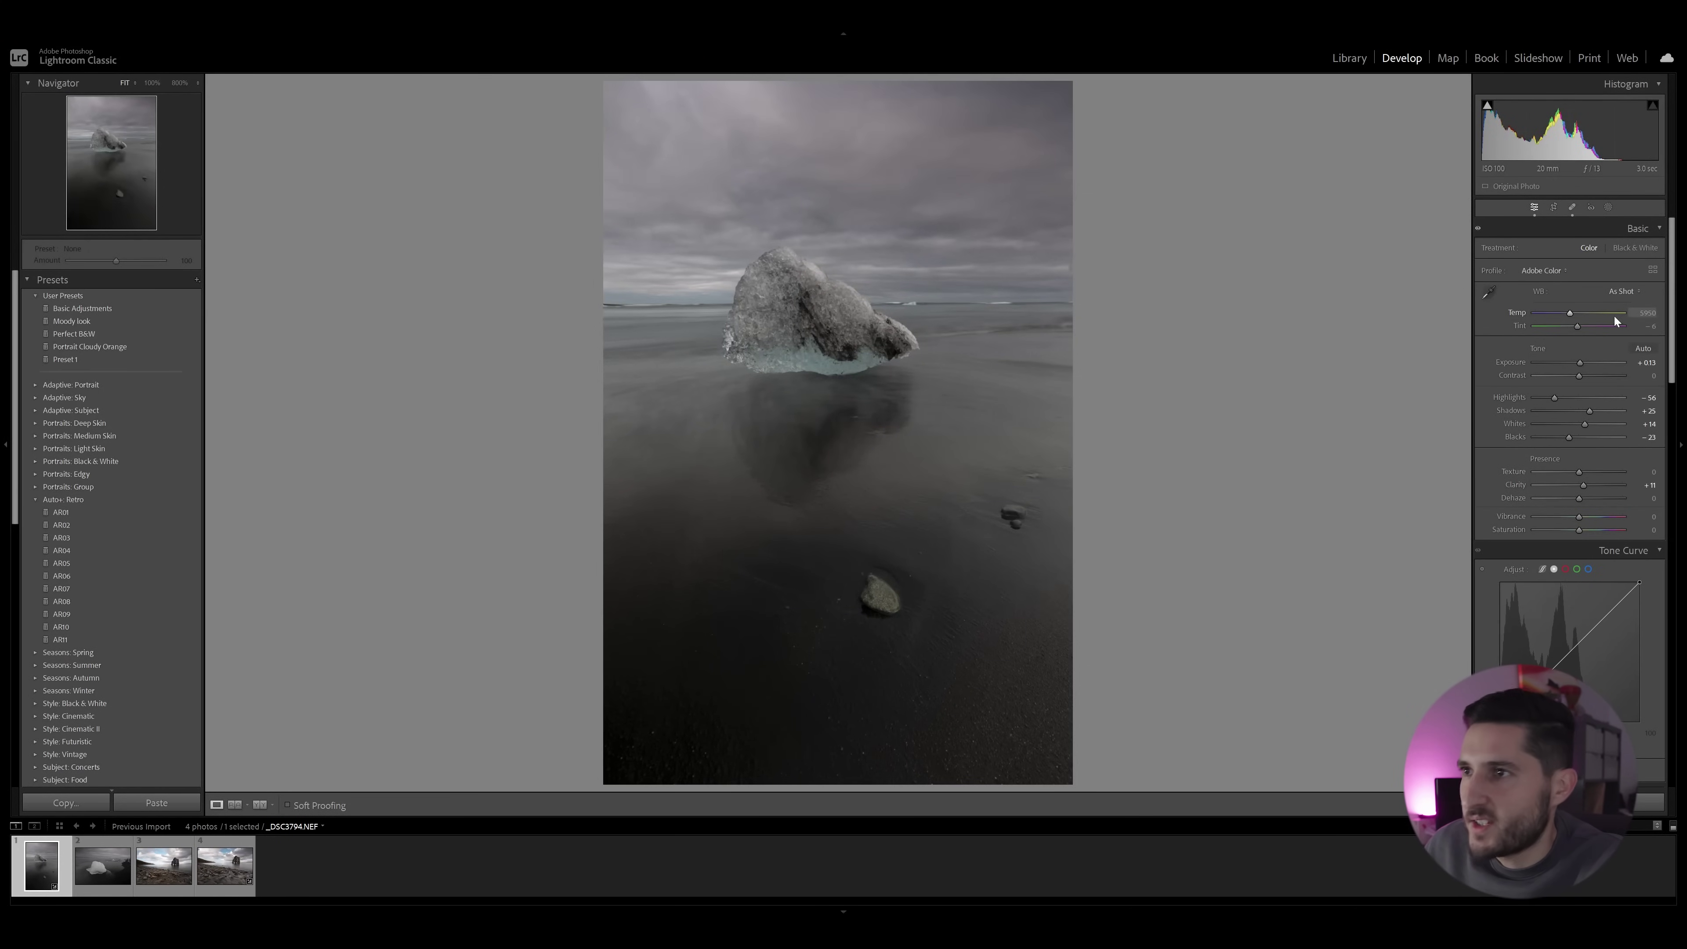
Add a linear gradient mask over the upper part of the sky, fading out above the iceberg.
left_click(1608, 208)
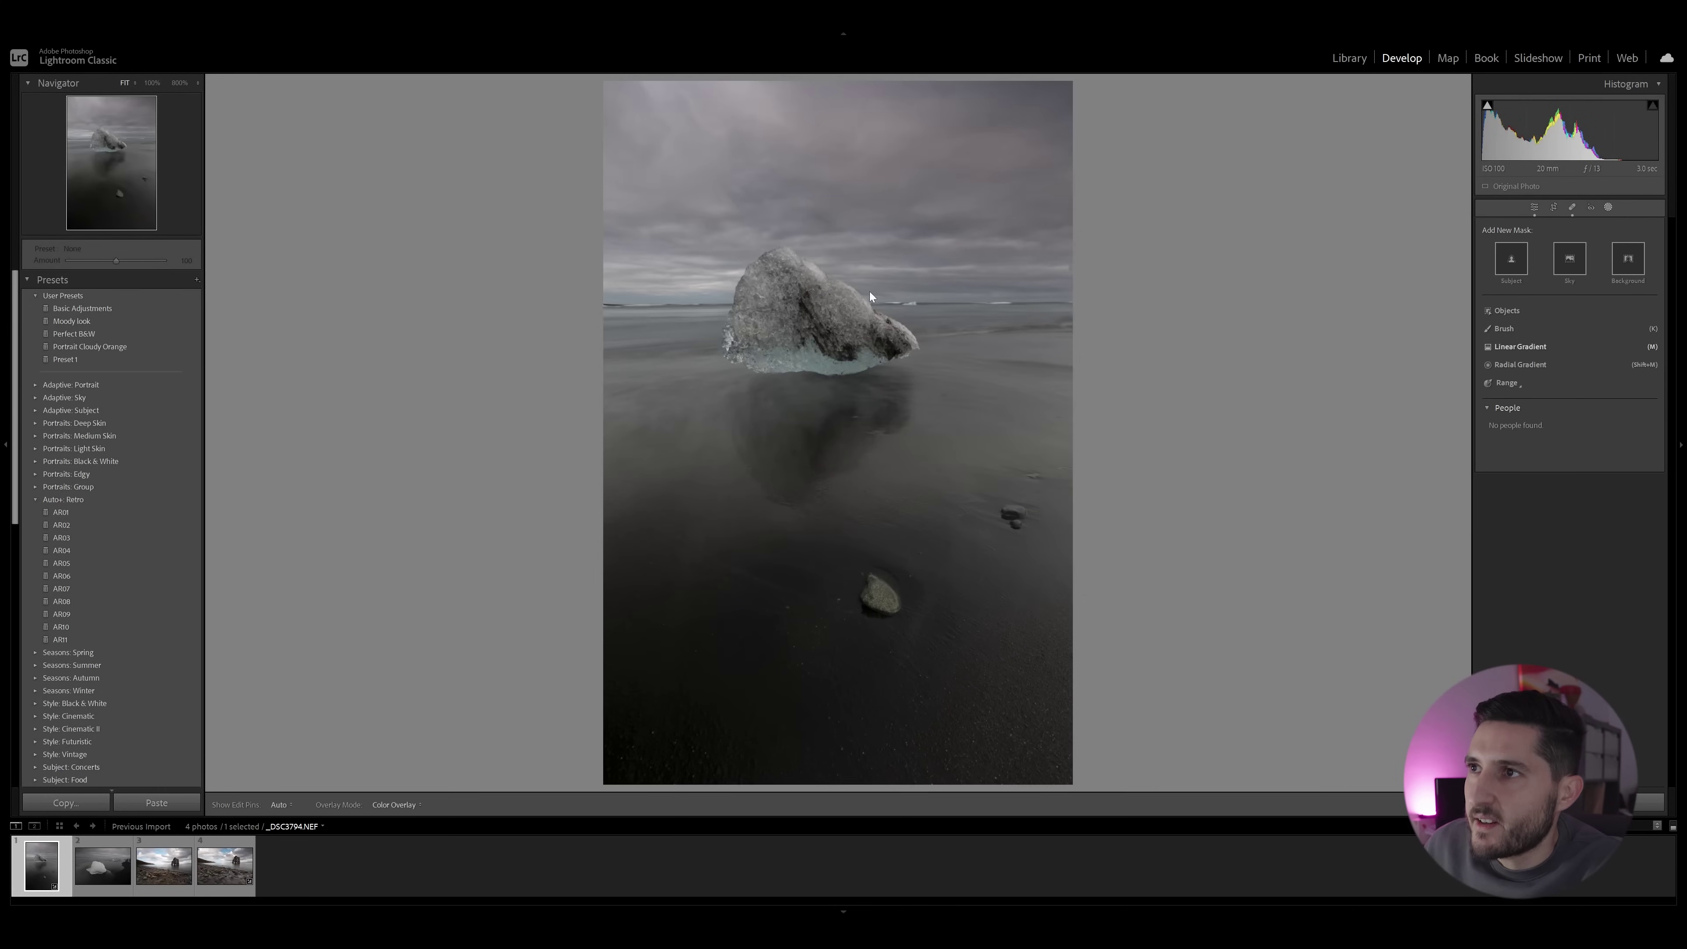
left_click(1526, 348)
left_click_drag(874, 199, 875, 153)
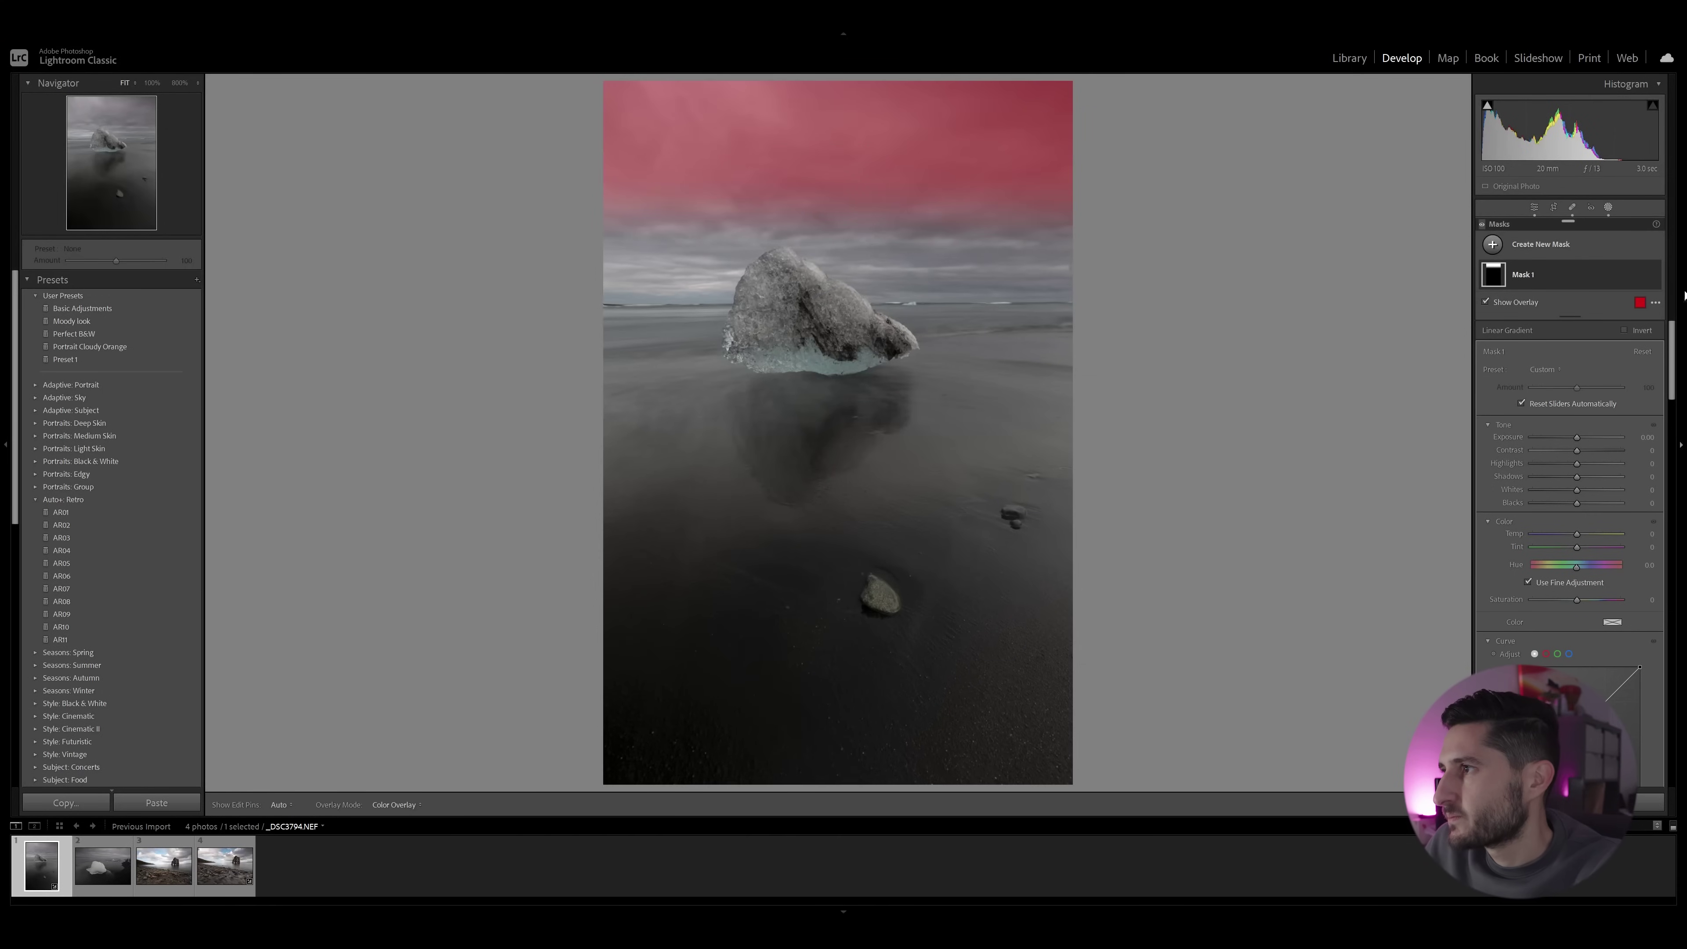
Hide the mask overlay and darken the sky gradient with exposure −0.54, highlights −39, shadows −36 and blacks −29.
key("o")
left_click(1569, 437)
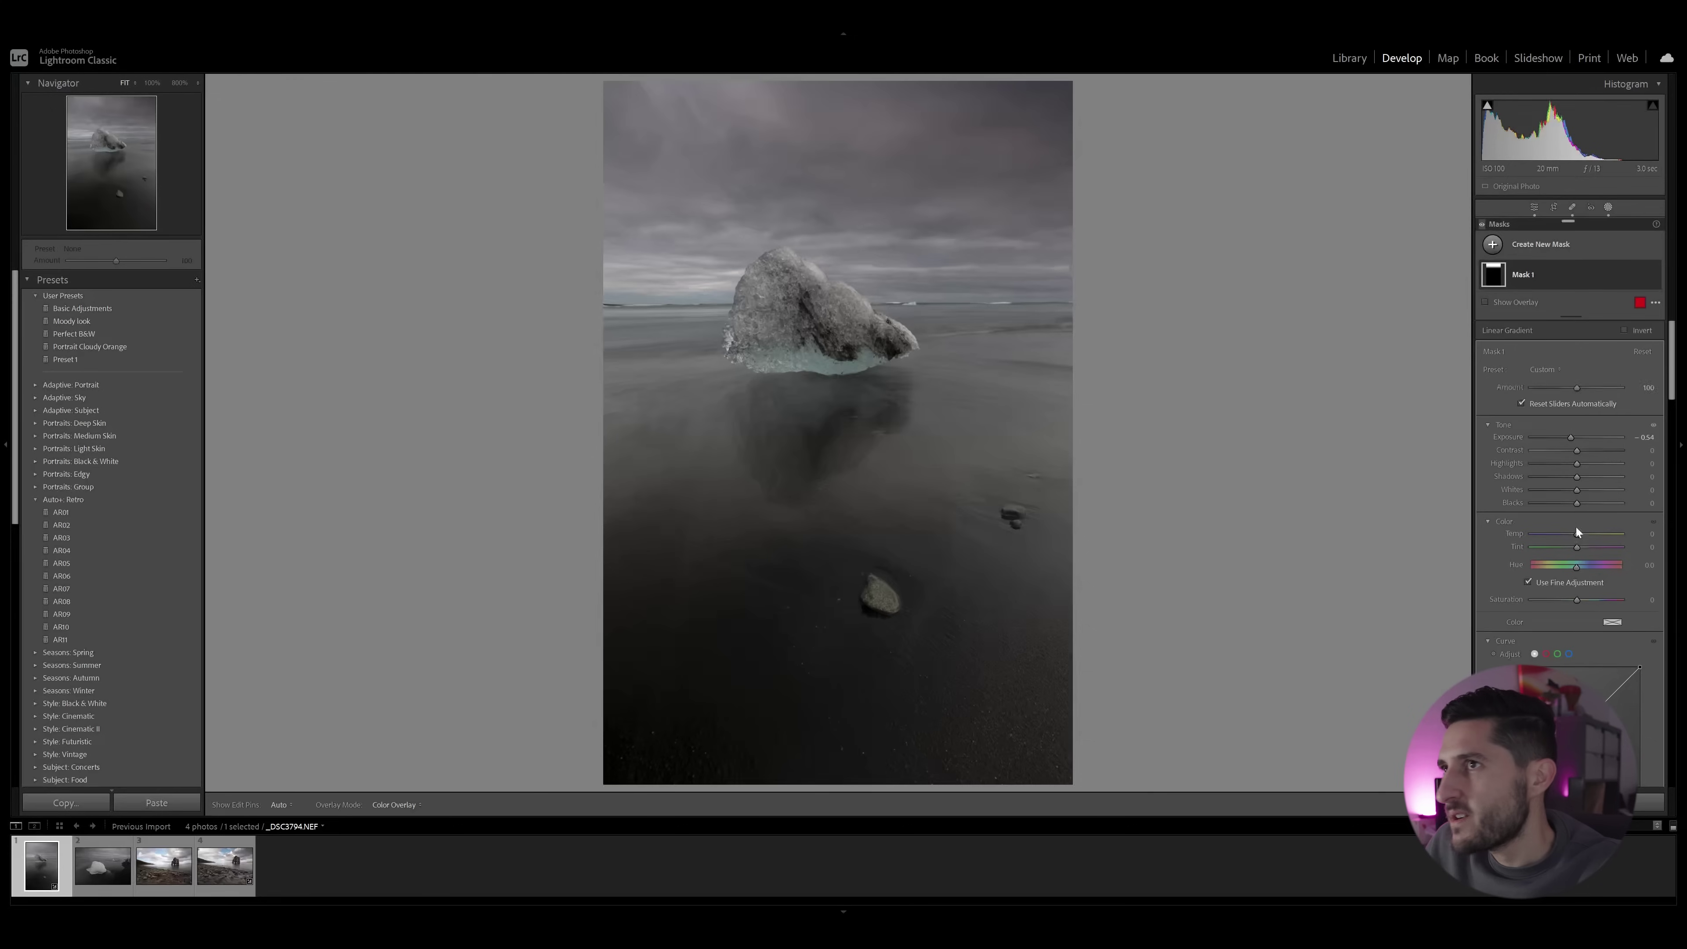
left_click_drag(1573, 505, 1562, 502)
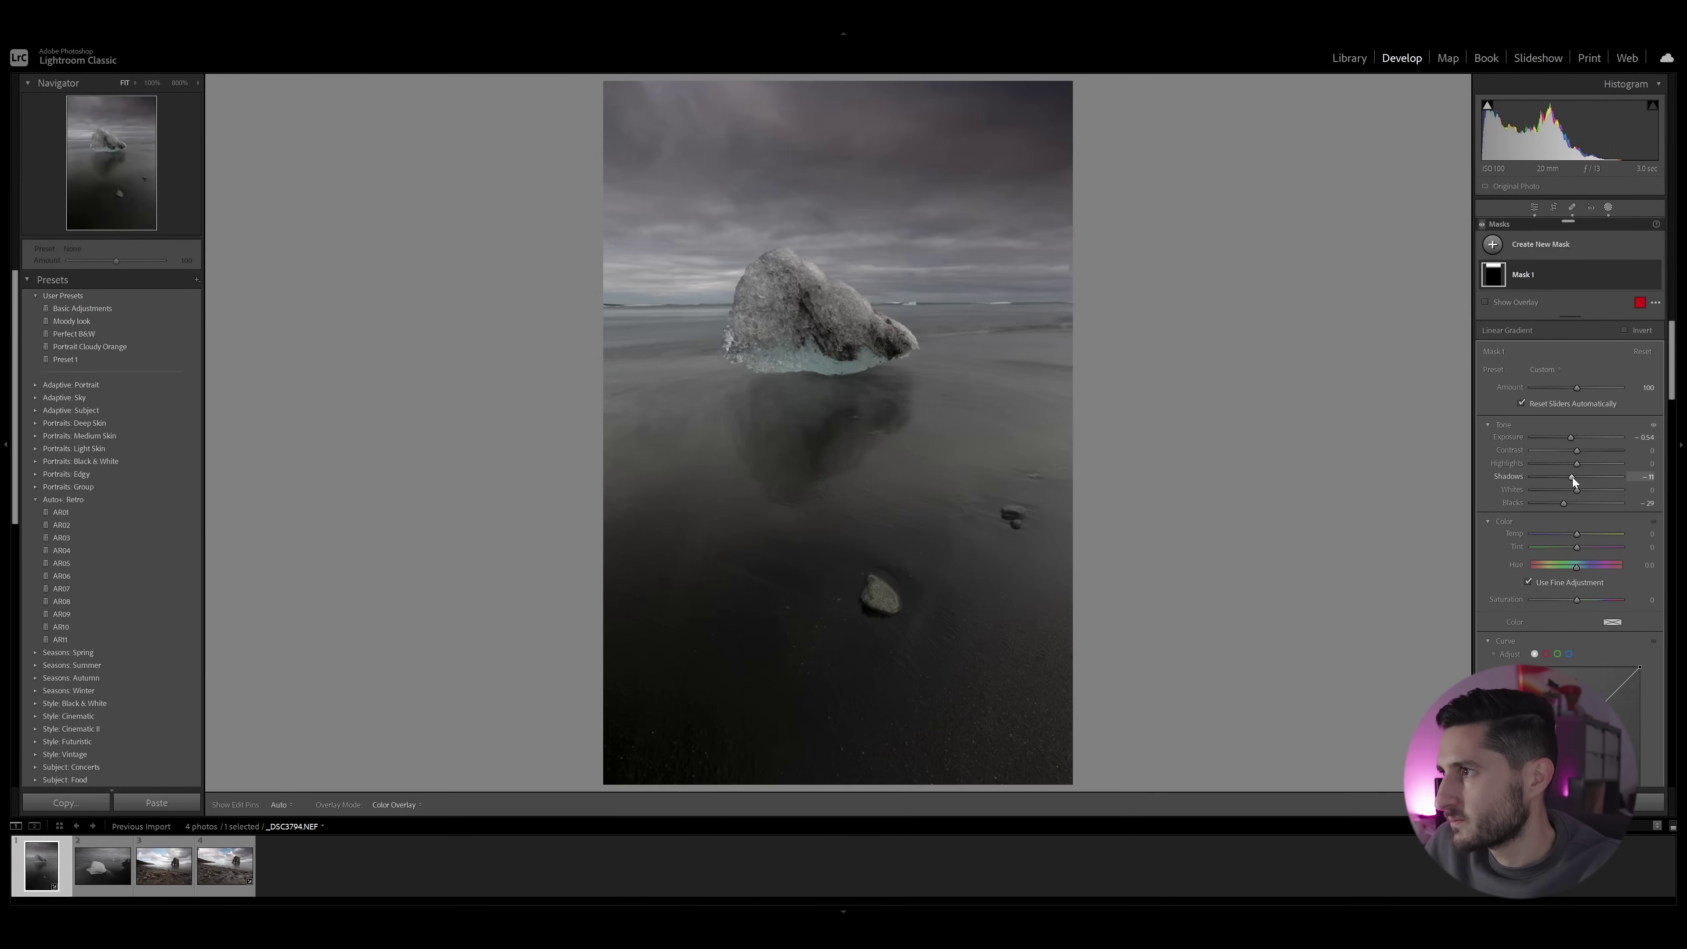
left_click_drag(1574, 464, 1557, 464)
Set the sky gradient's dehaze to −16, texture to 35 and clarity to 23.
scroll(1567, 479, "down", 5)
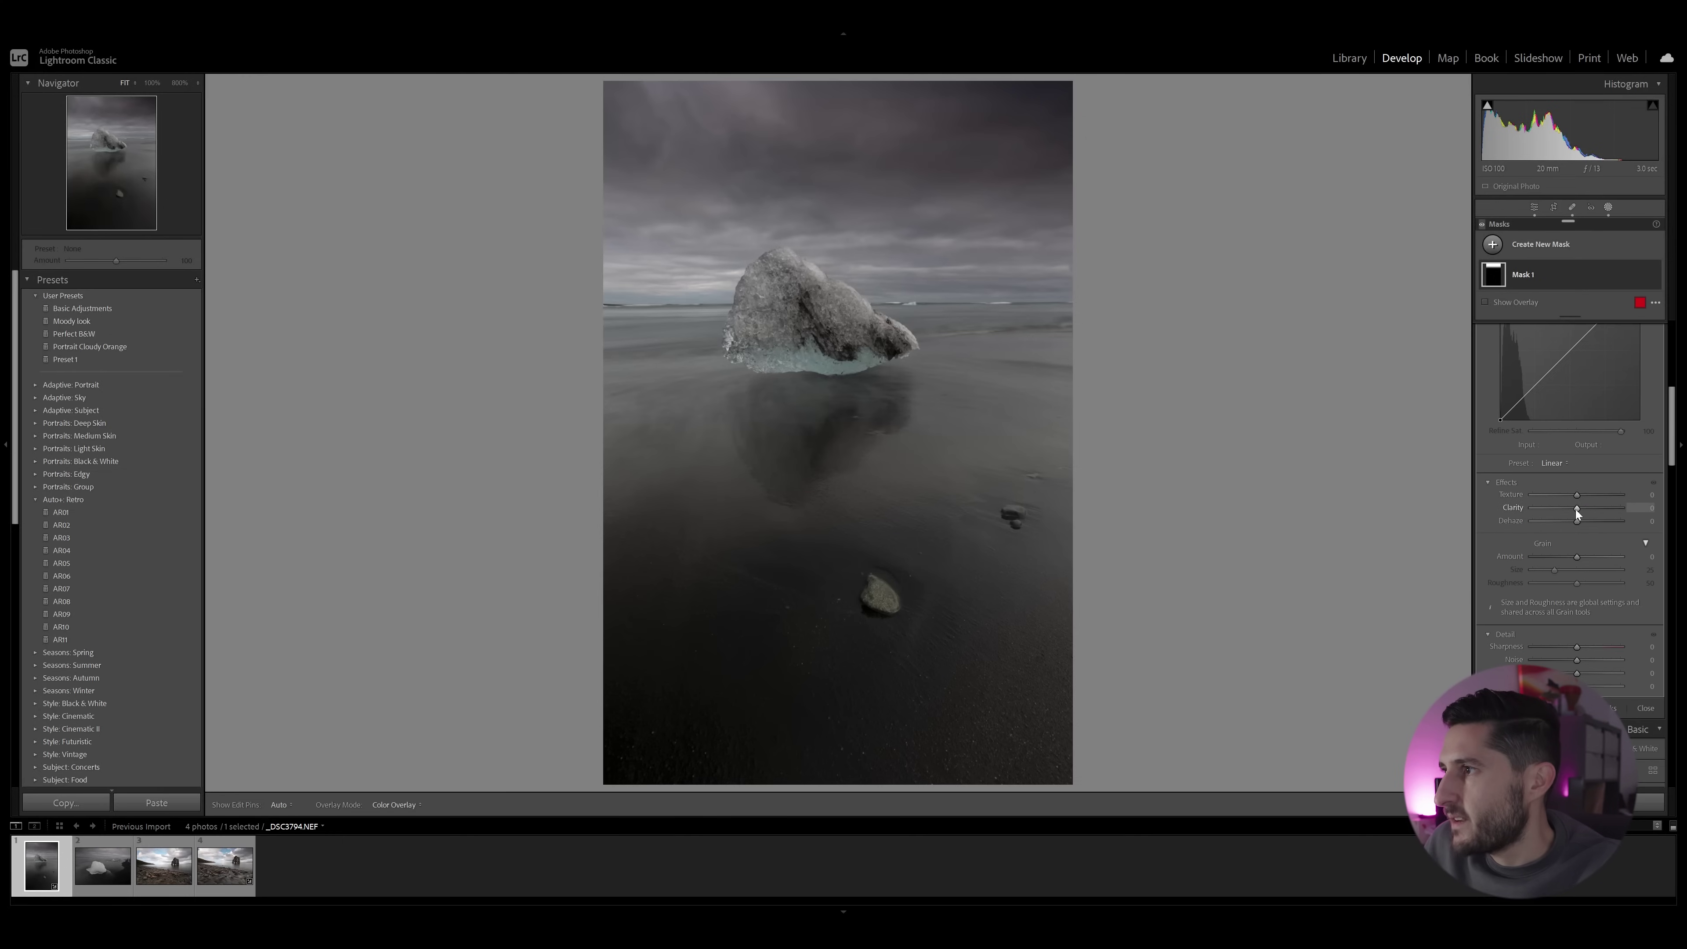
left_click_drag(1579, 524, 1573, 523)
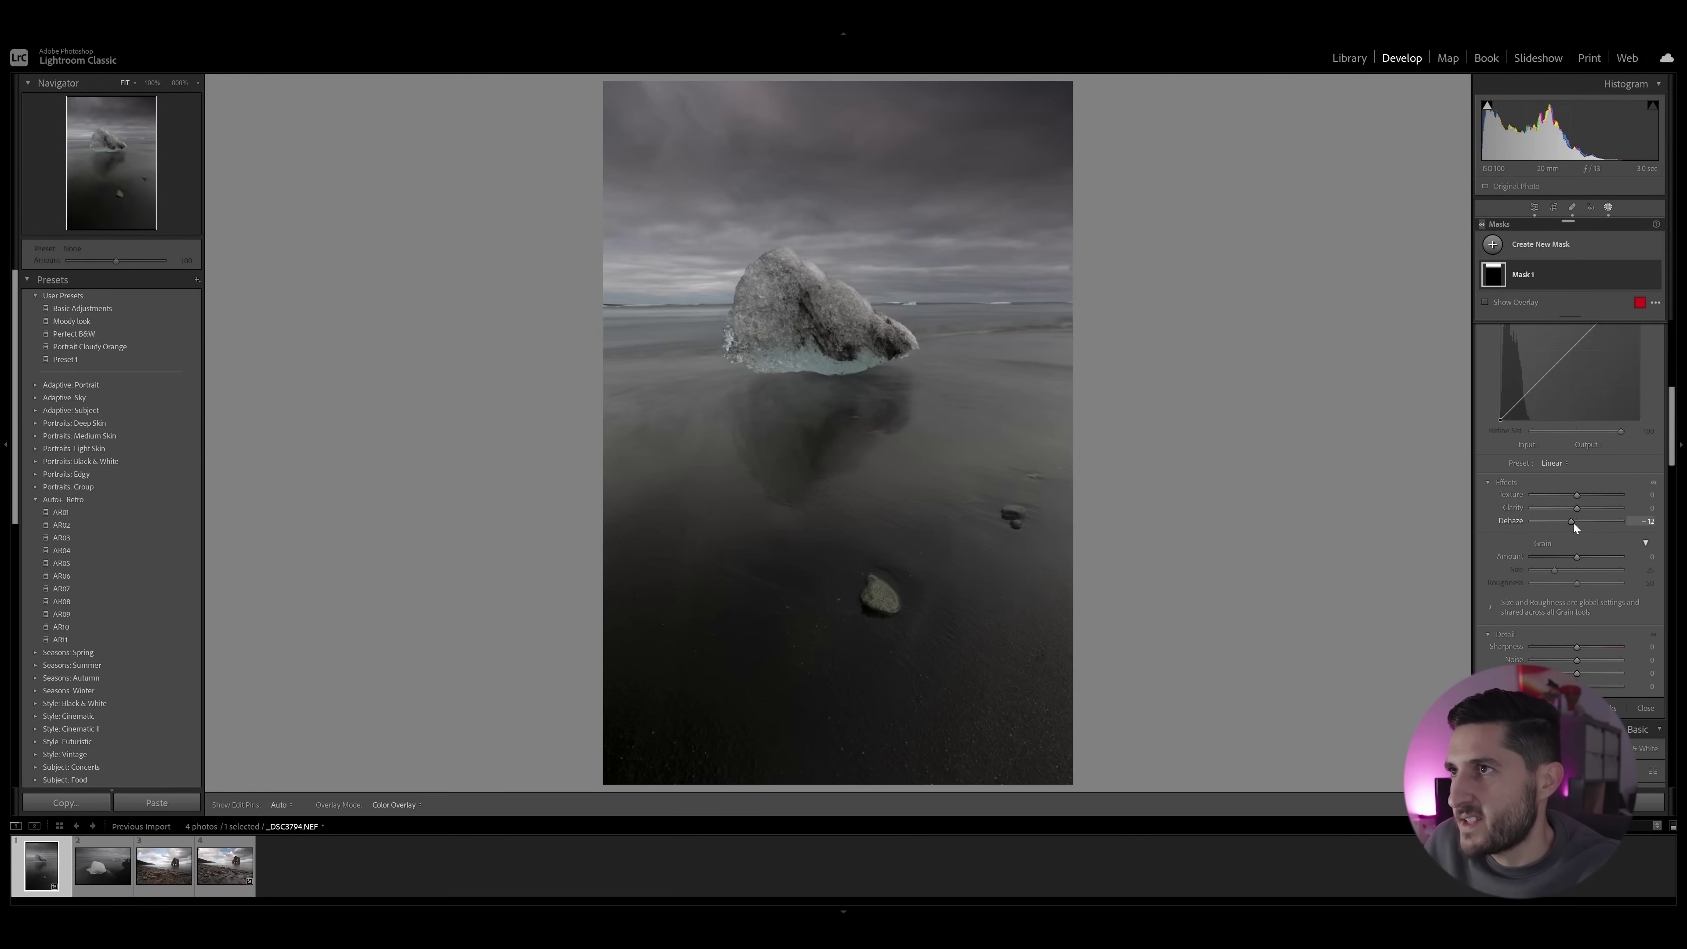
left_click_drag(1573, 523, 1570, 524)
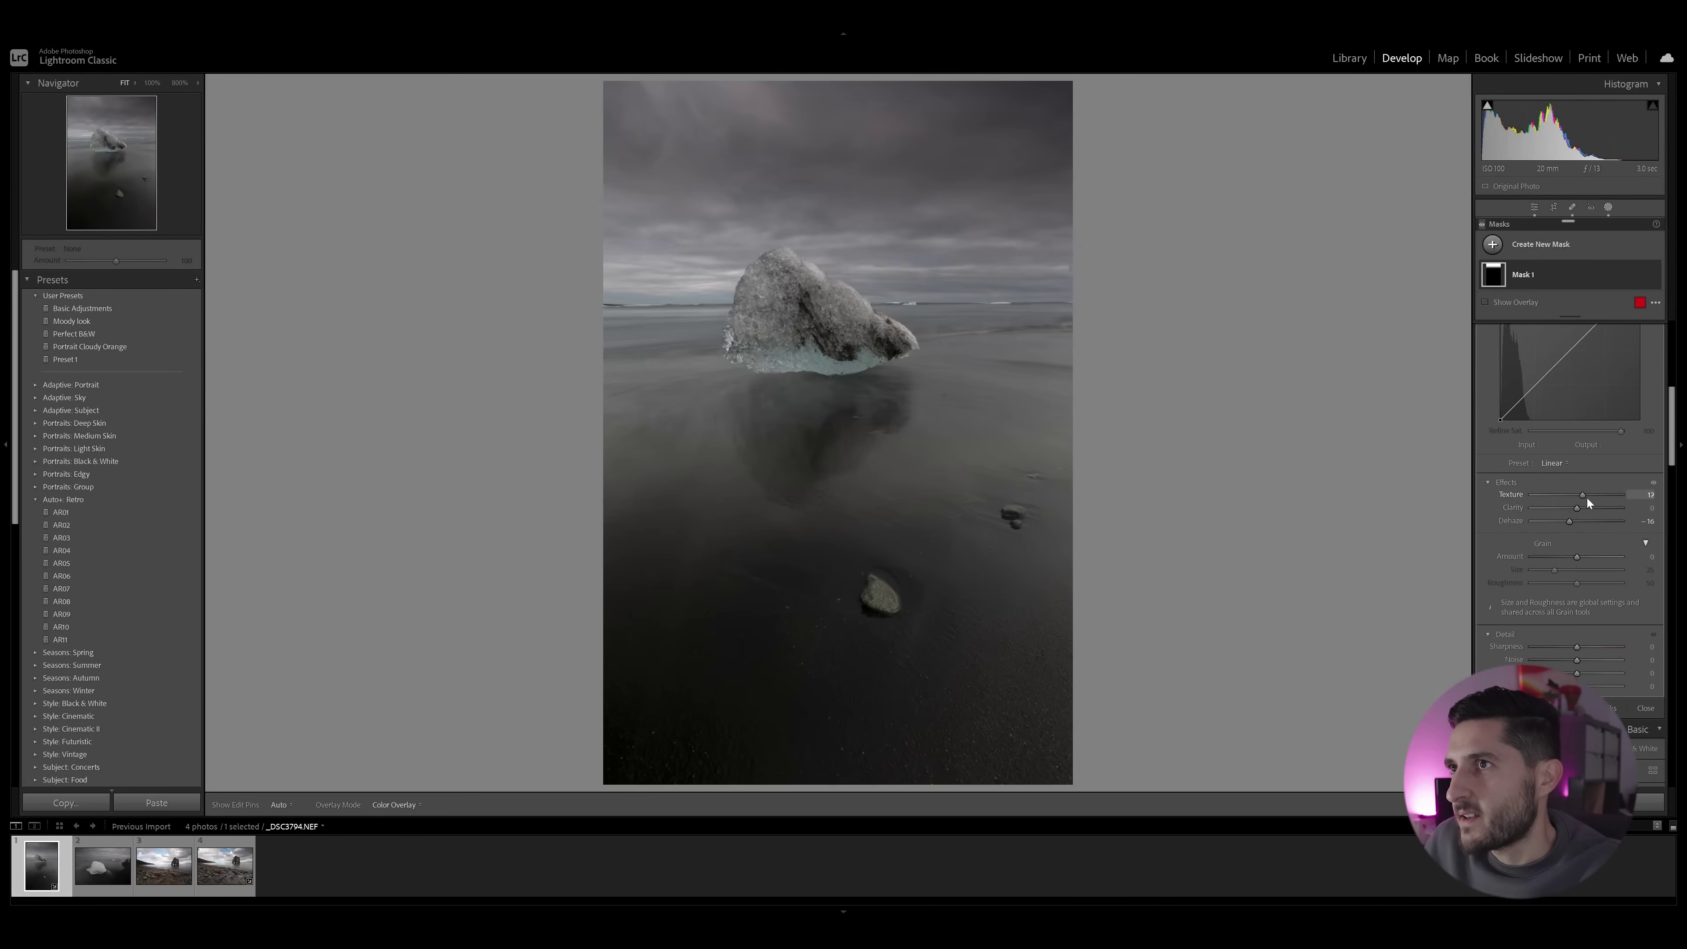
left_click_drag(1595, 498, 1598, 499)
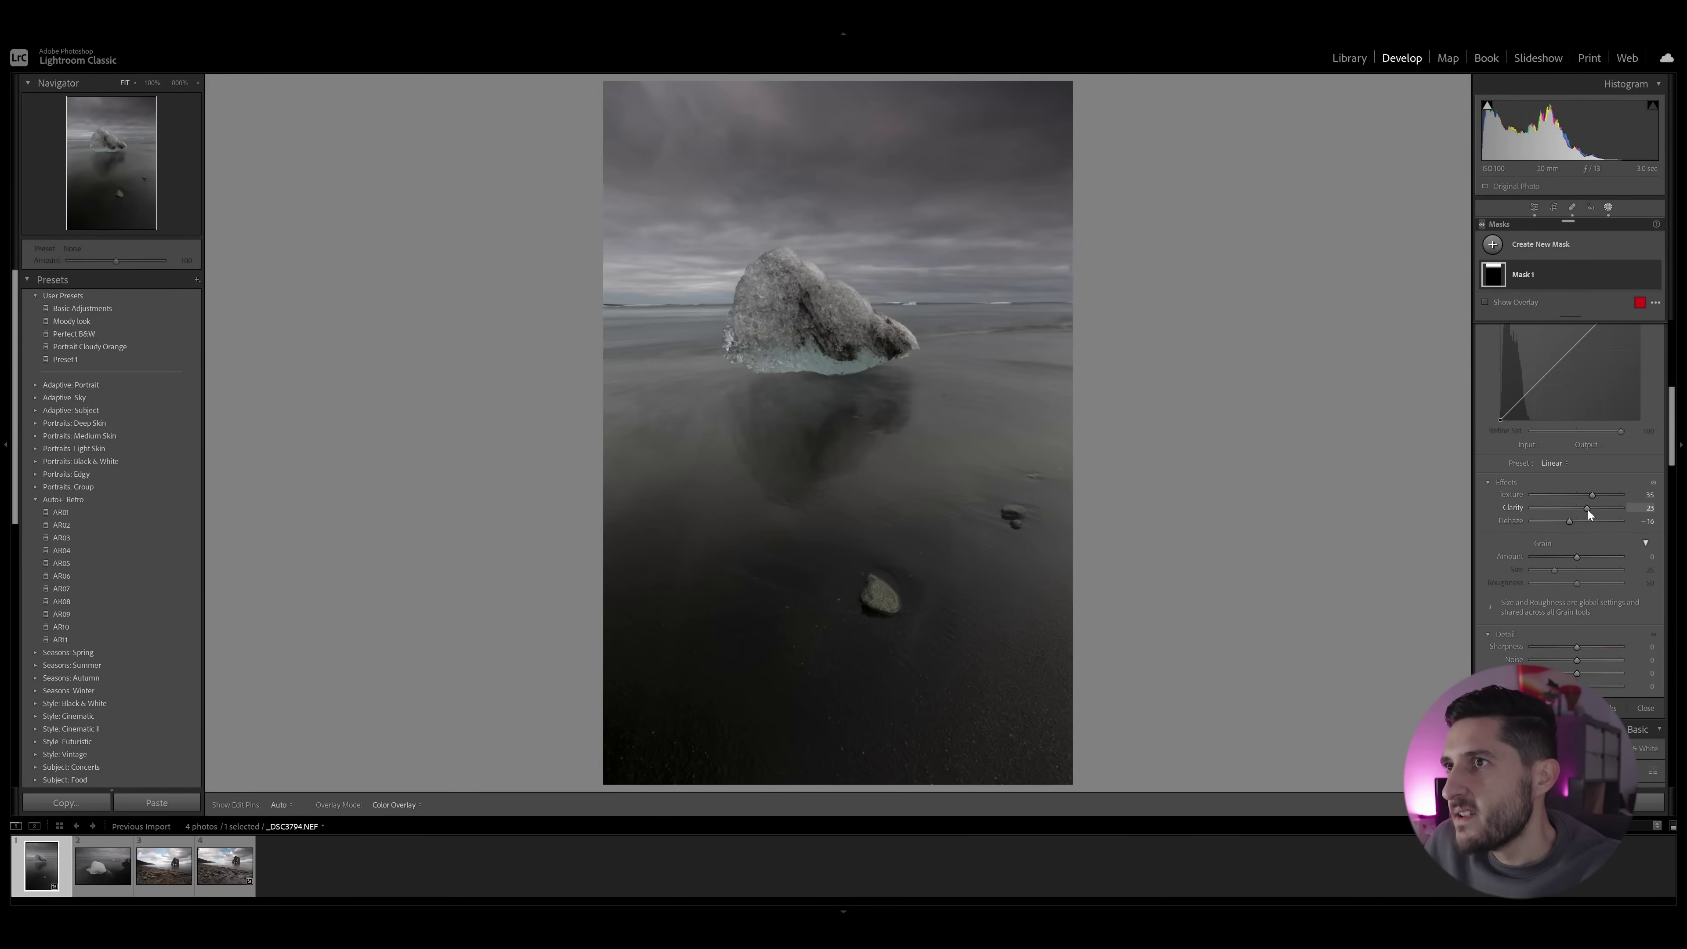
Add a flat radial gradient mask along the horizon, wider than the photo, and subtract the subject from it.
scroll(1588, 510, "up", 10)
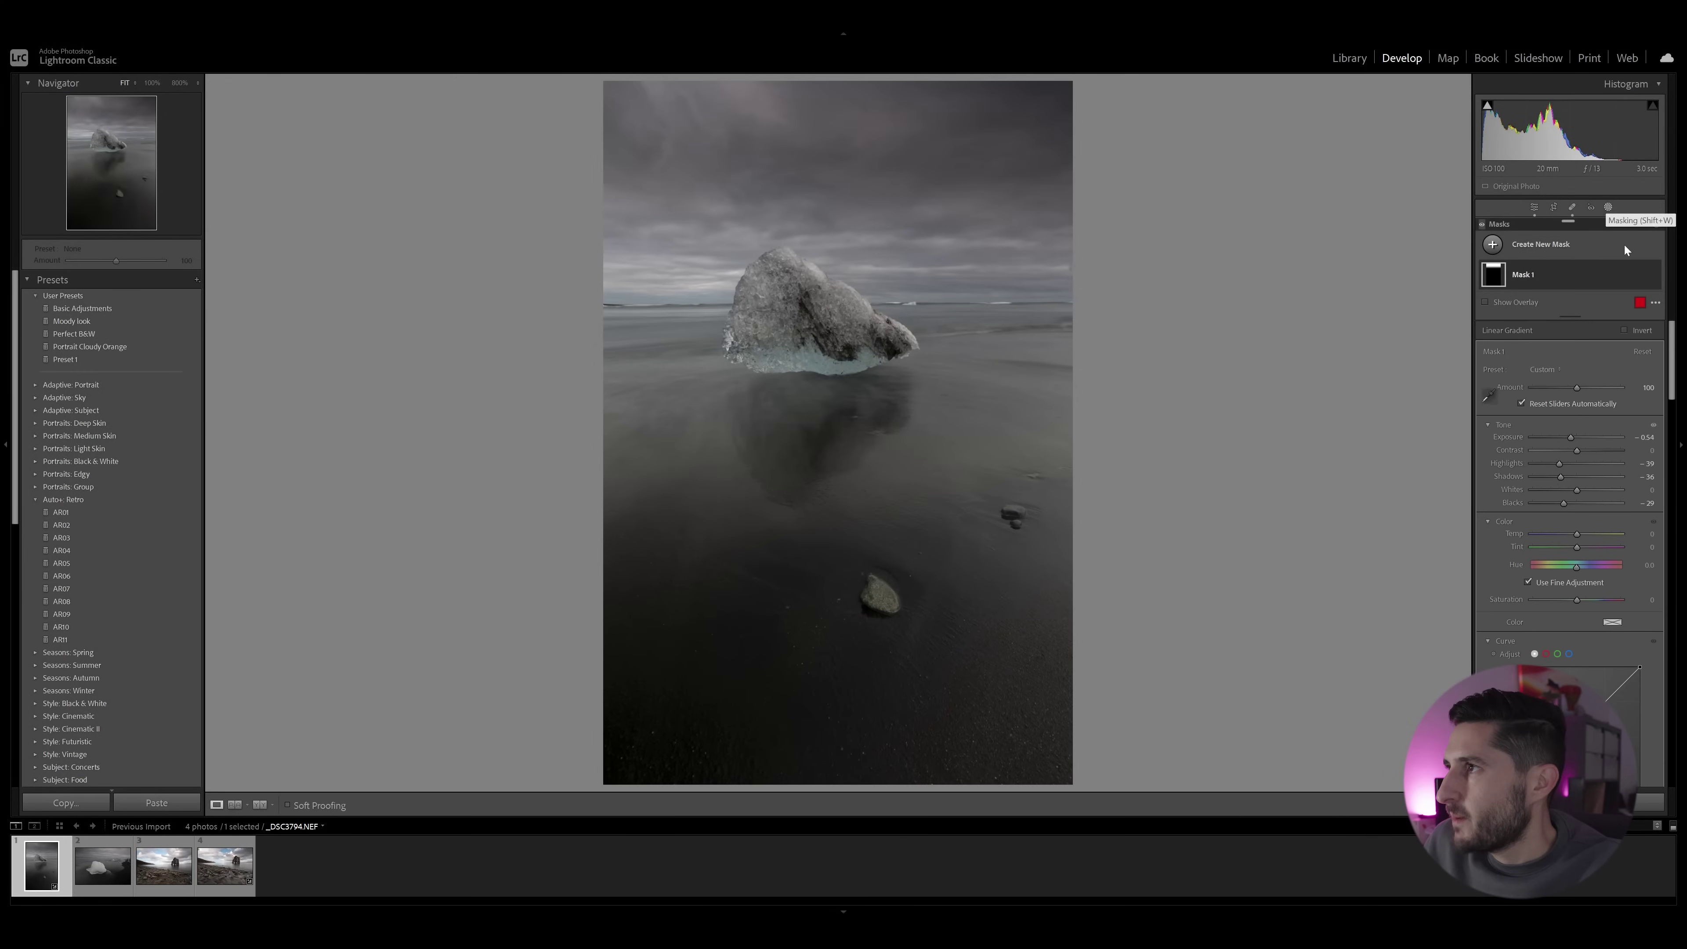
left_click(1587, 250)
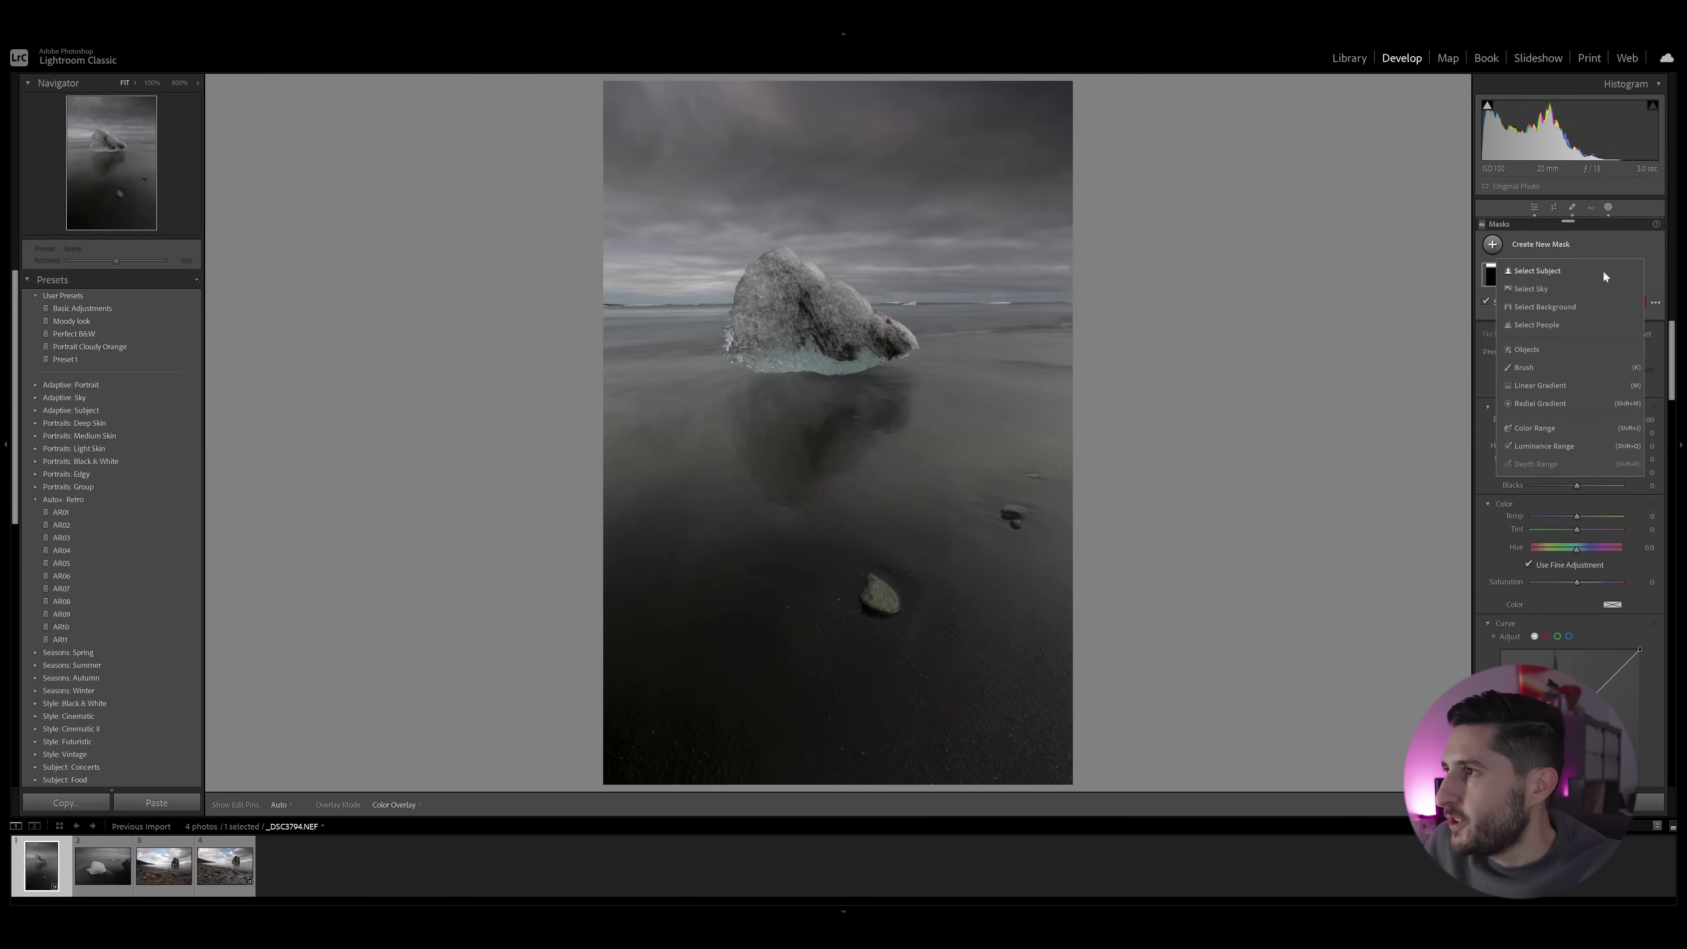
left_click(1570, 402)
left_click_drag(684, 271, 1007, 289)
mouse_move(684, 279)
left_mouse_down()
mouse_move(820, 279)
mouse_move(821, 258)
left_mouse_up()
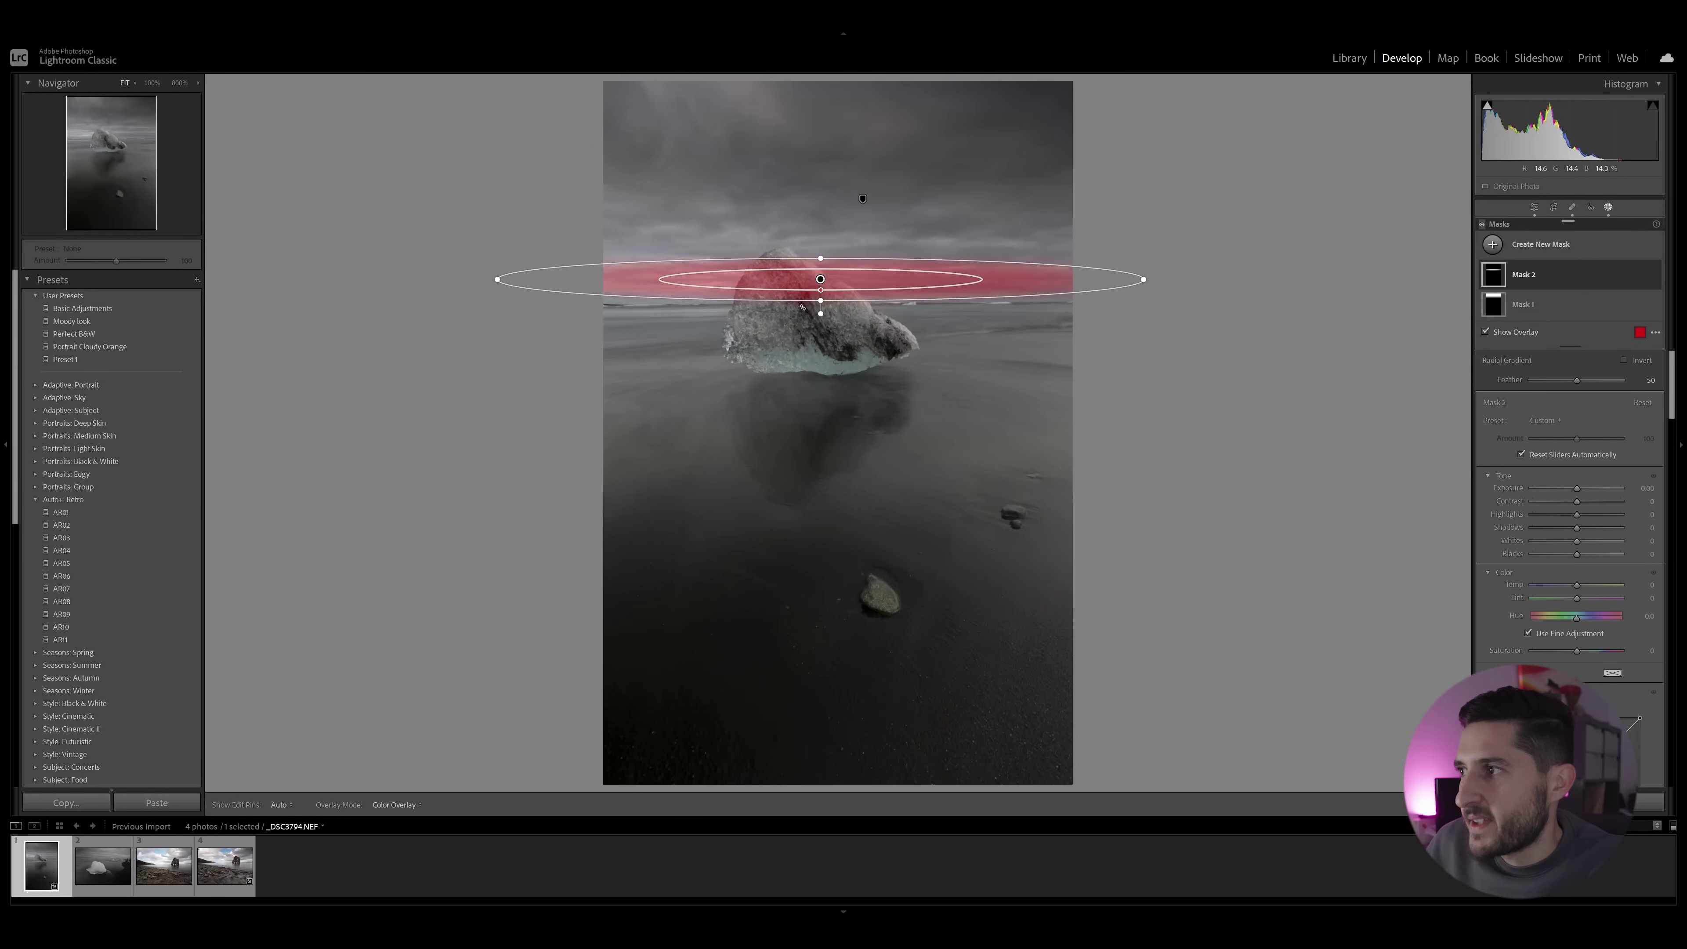
left_click(1601, 274)
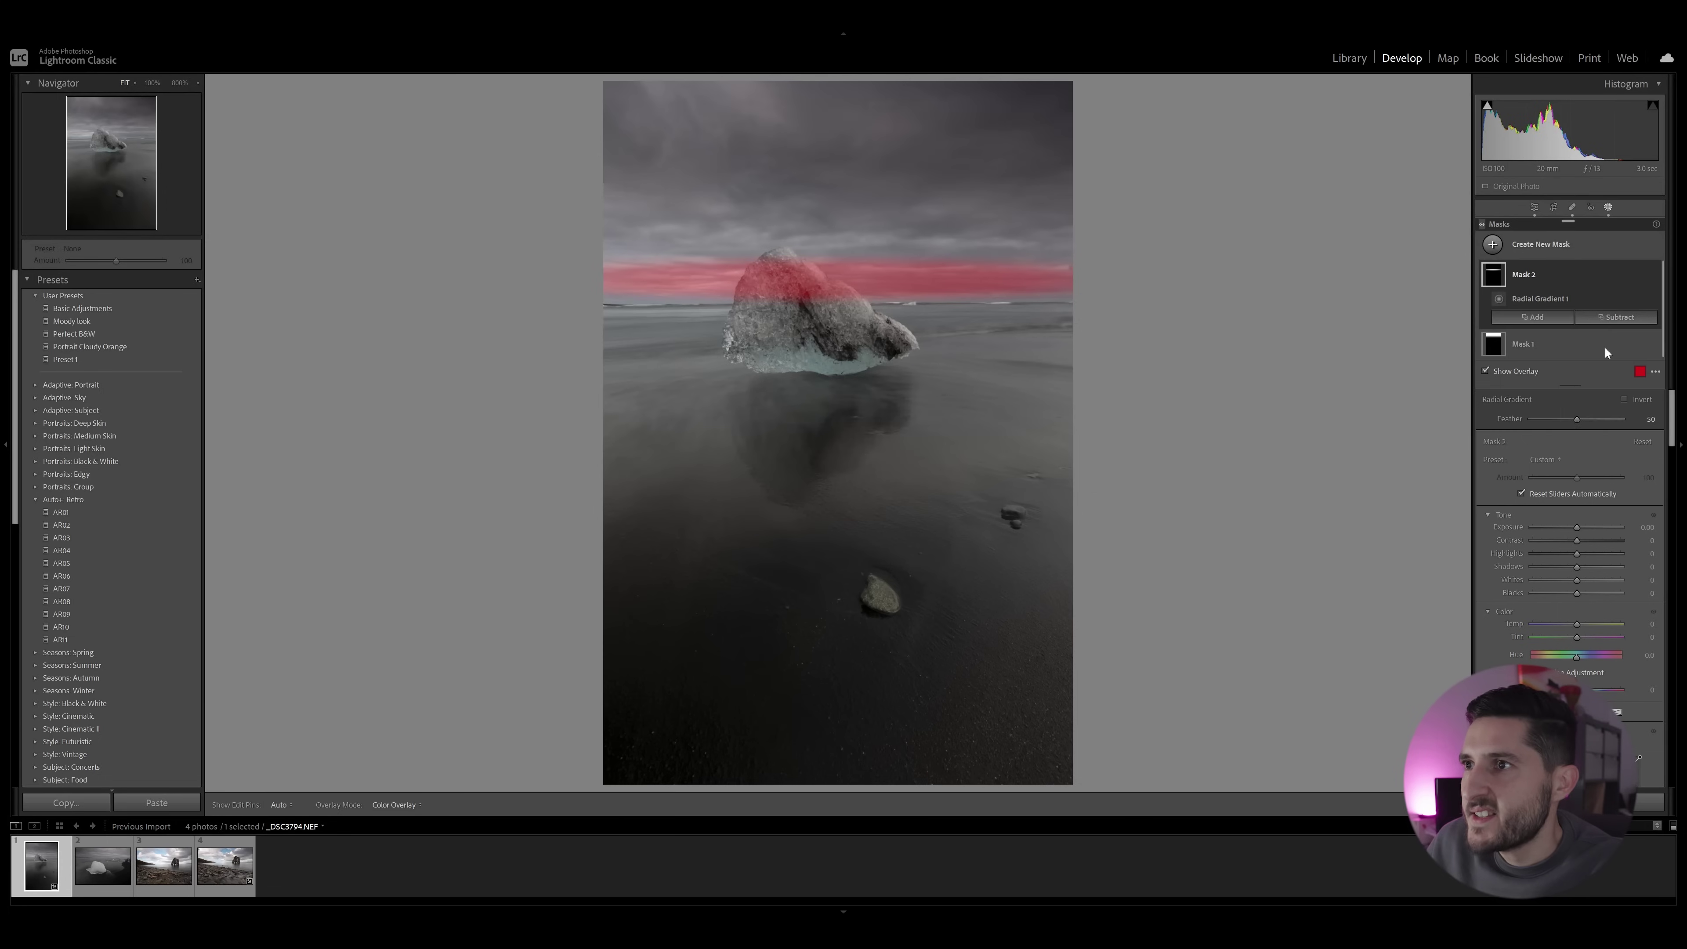
key("shift+s")
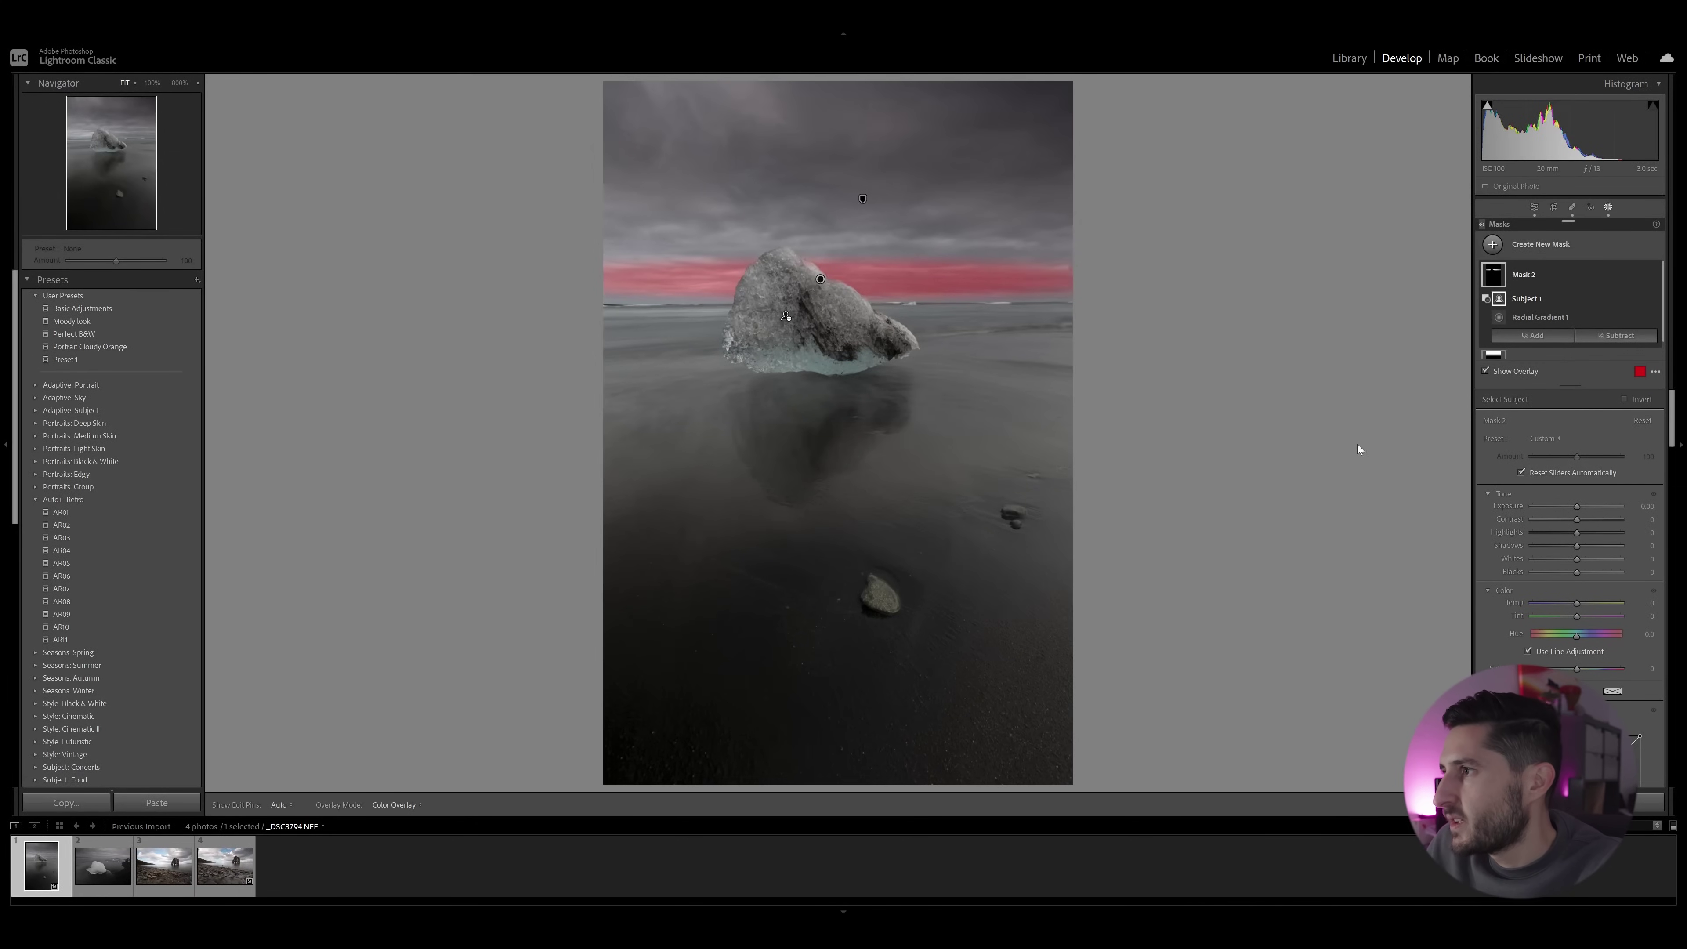
Set the horizon mask to exposure 0.14, contrast 30, highlights −30, shadows 44, whites 30 and blacks −6, and close masking.
mouse_move(1576, 521)
left_mouse_down()
mouse_move(1591, 521)
mouse_move(1575, 505)
mouse_move(1597, 546)
mouse_move(1563, 533)
mouse_move(1572, 572)
mouse_move(1590, 559)
mouse_move(1587, 519)
left_mouse_up()
left_click(1580, 512)
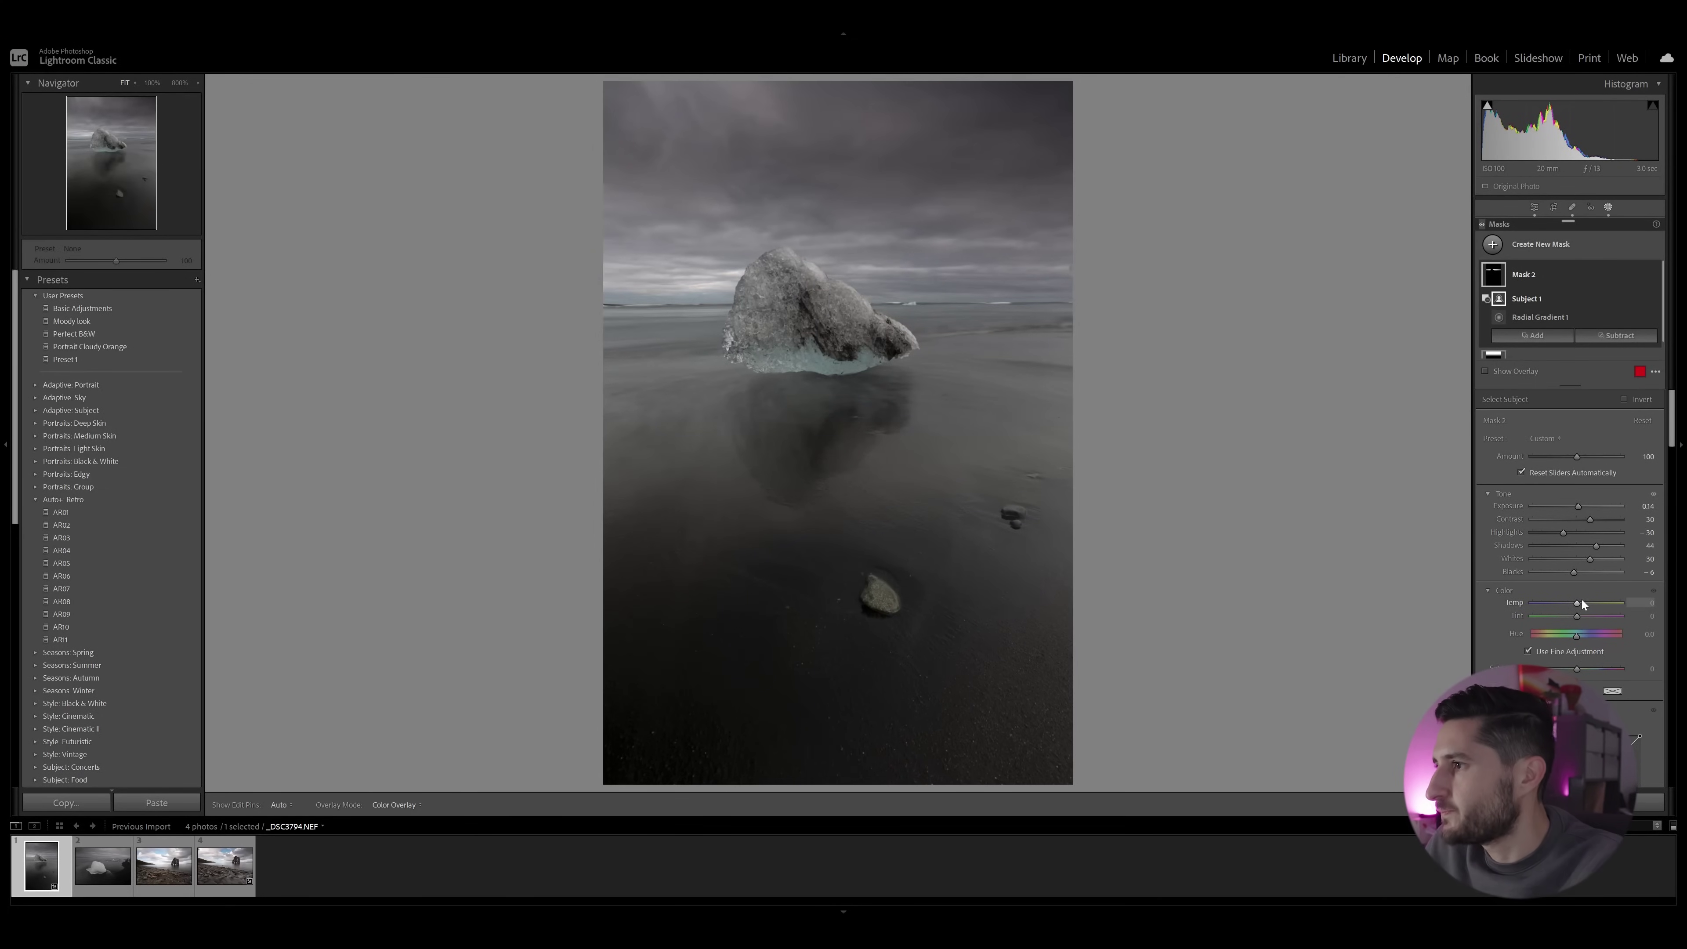
left_click(1608, 206)
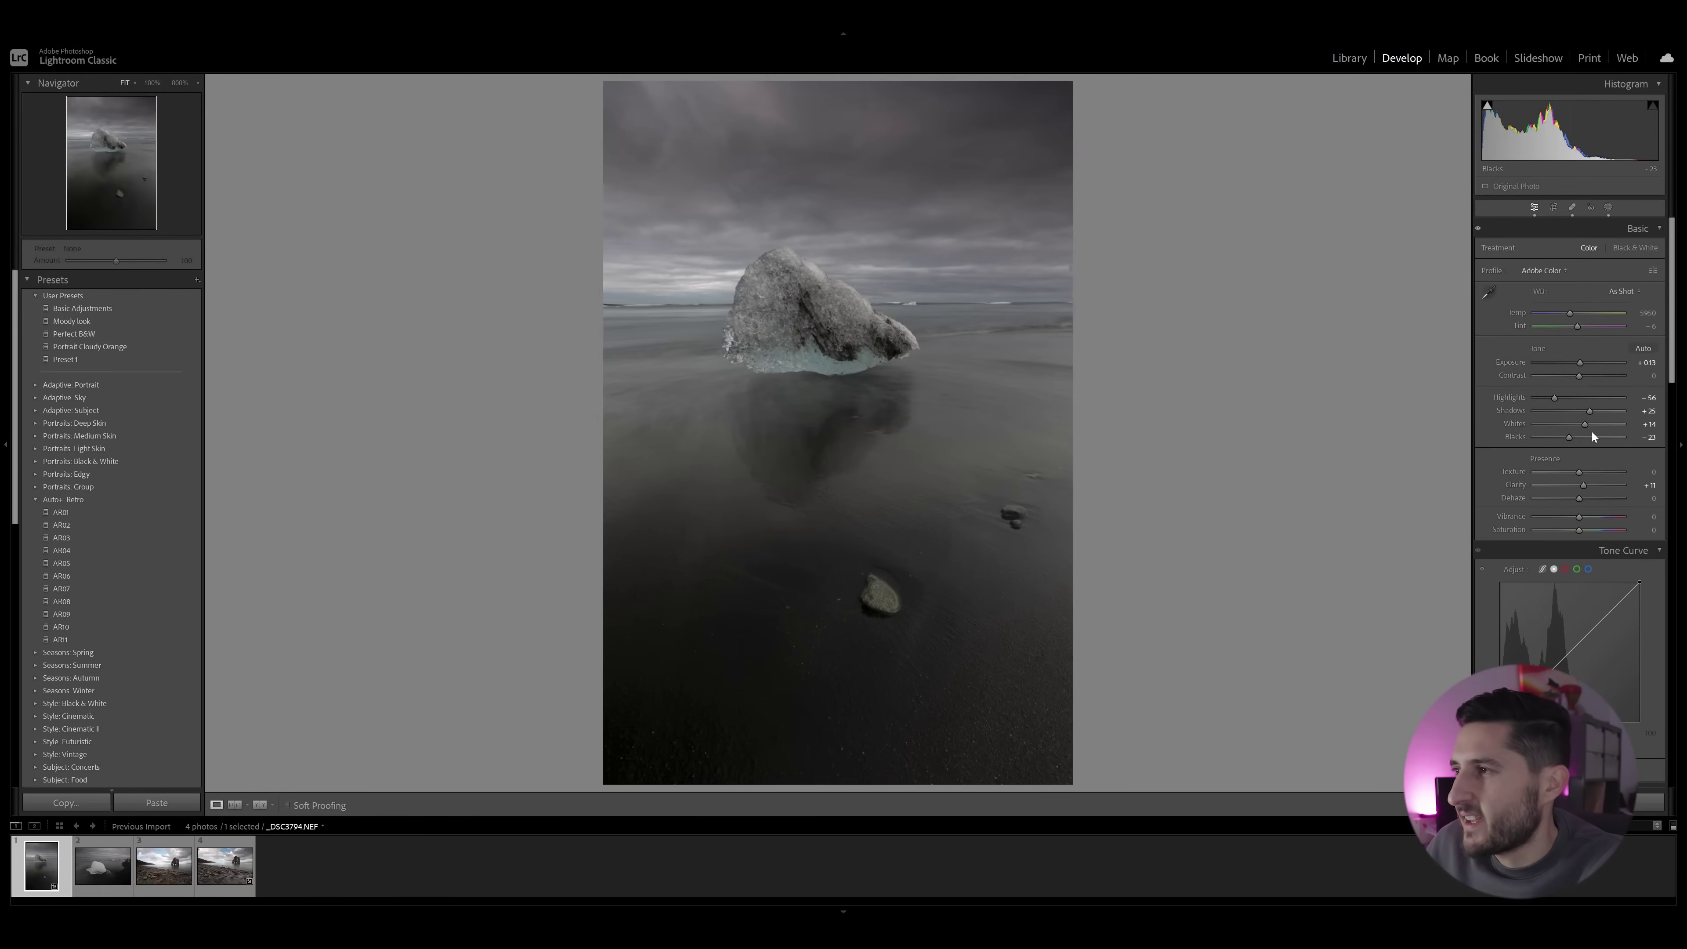
Remove all colour from the photo by setting the HSL saturation of all eight colours to −100.
scroll(1607, 431, "down", 8)
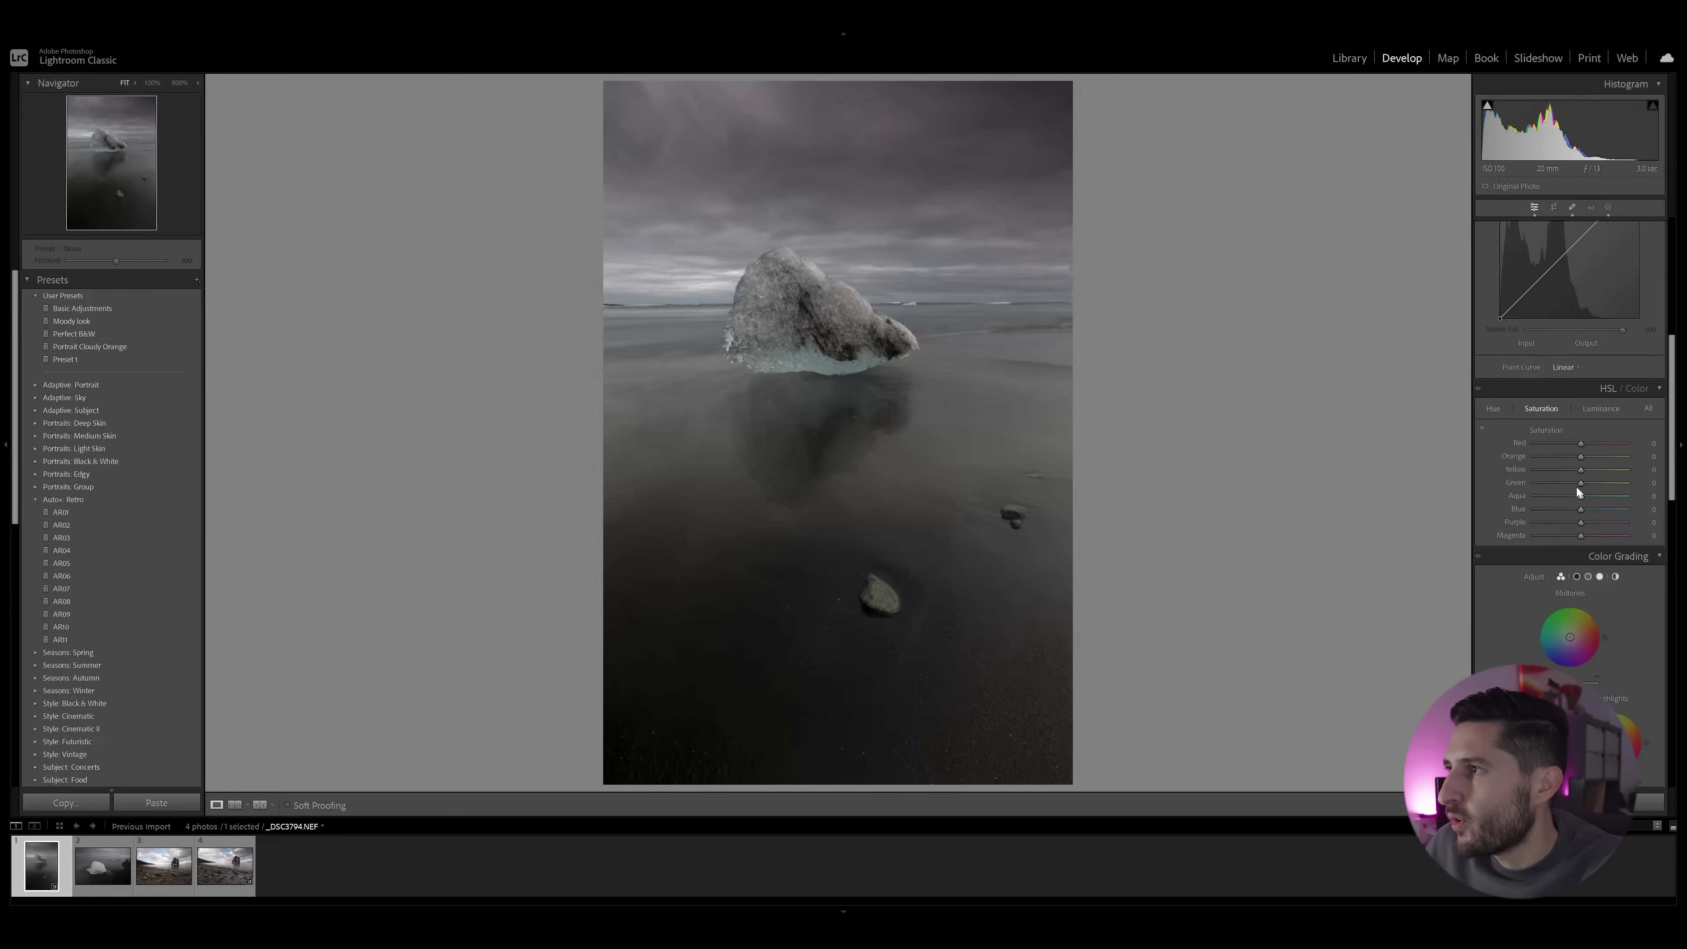
type("-100")
key("Tab")
type("-100")
key("Tab")
type("-100")
key("Tab")
left_click_drag(1560, 527, 1483, 538)
left_click_drag(1562, 469, 1521, 458)
left_click_drag(1581, 443, 1489, 444)
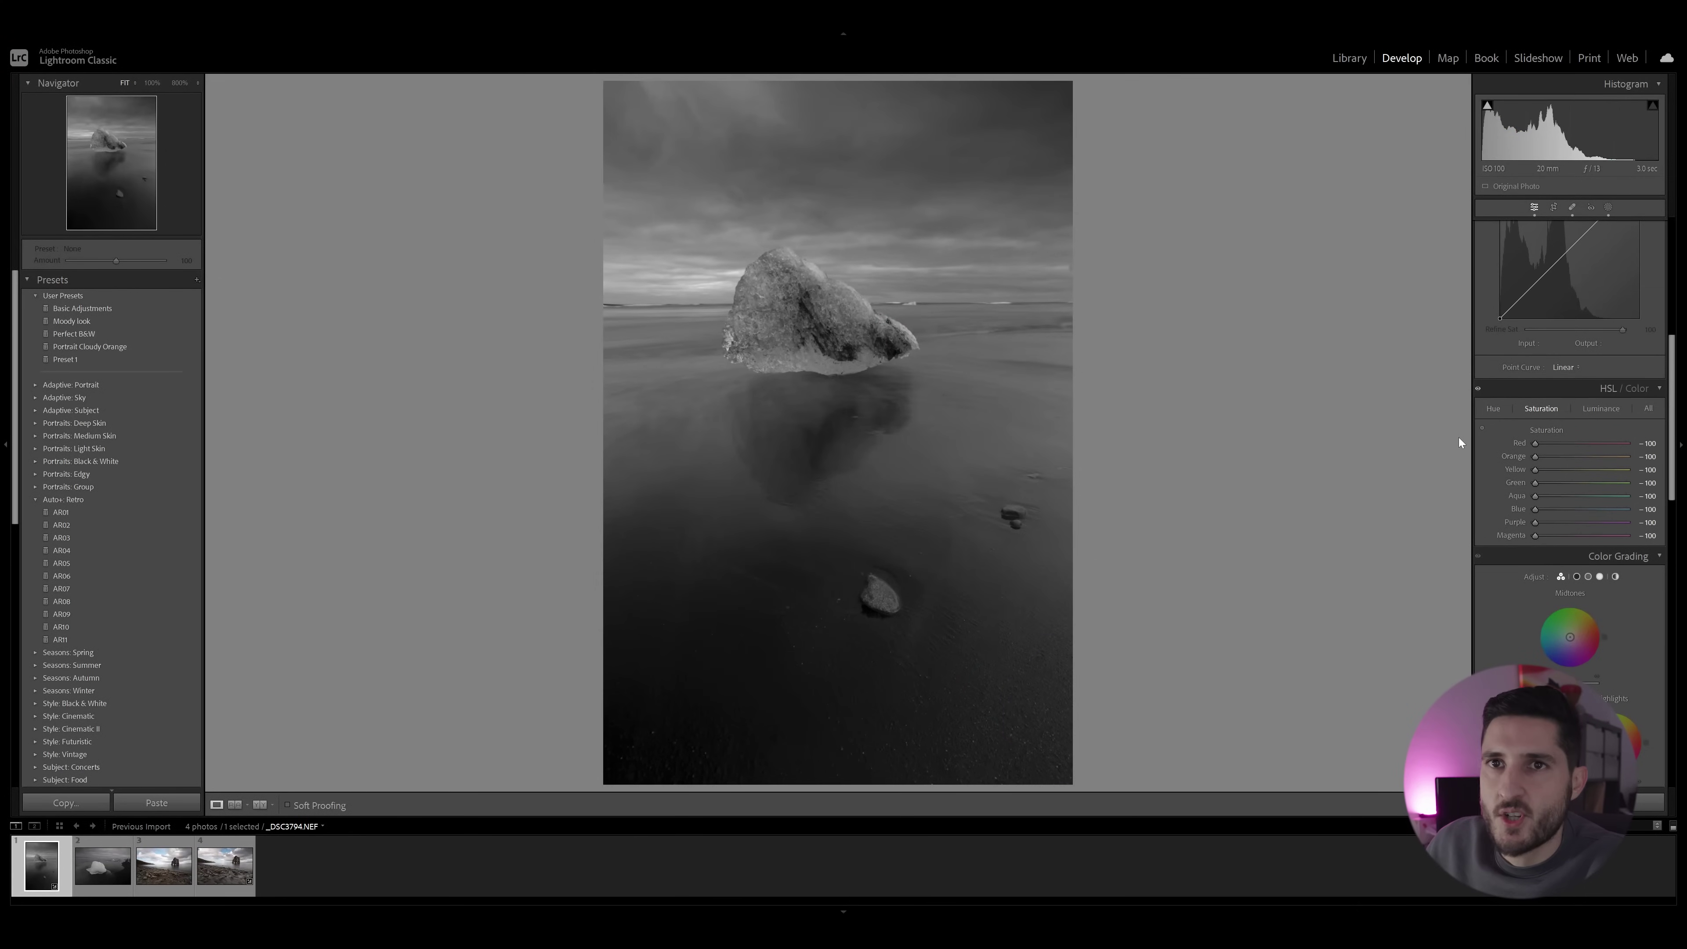
Create a new mask that selects the subject, covering the iceberg.
scroll(1593, 465, "up", 5)
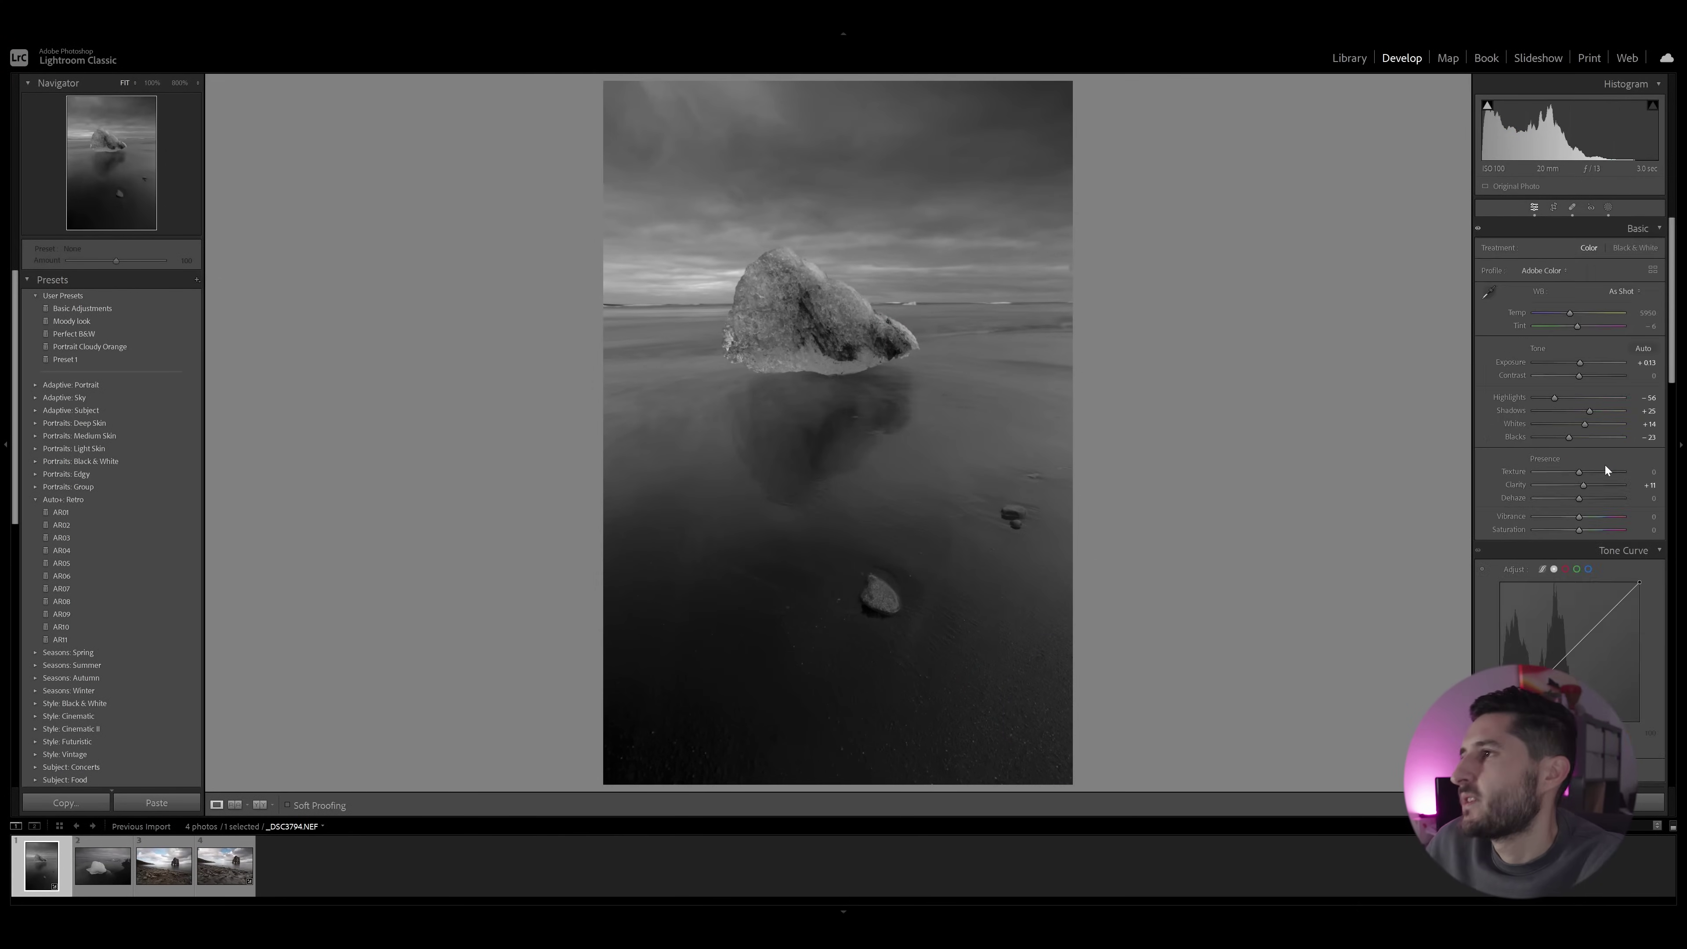
left_click(1592, 207)
key("shift+w")
left_click(1538, 244)
left_click(1536, 272)
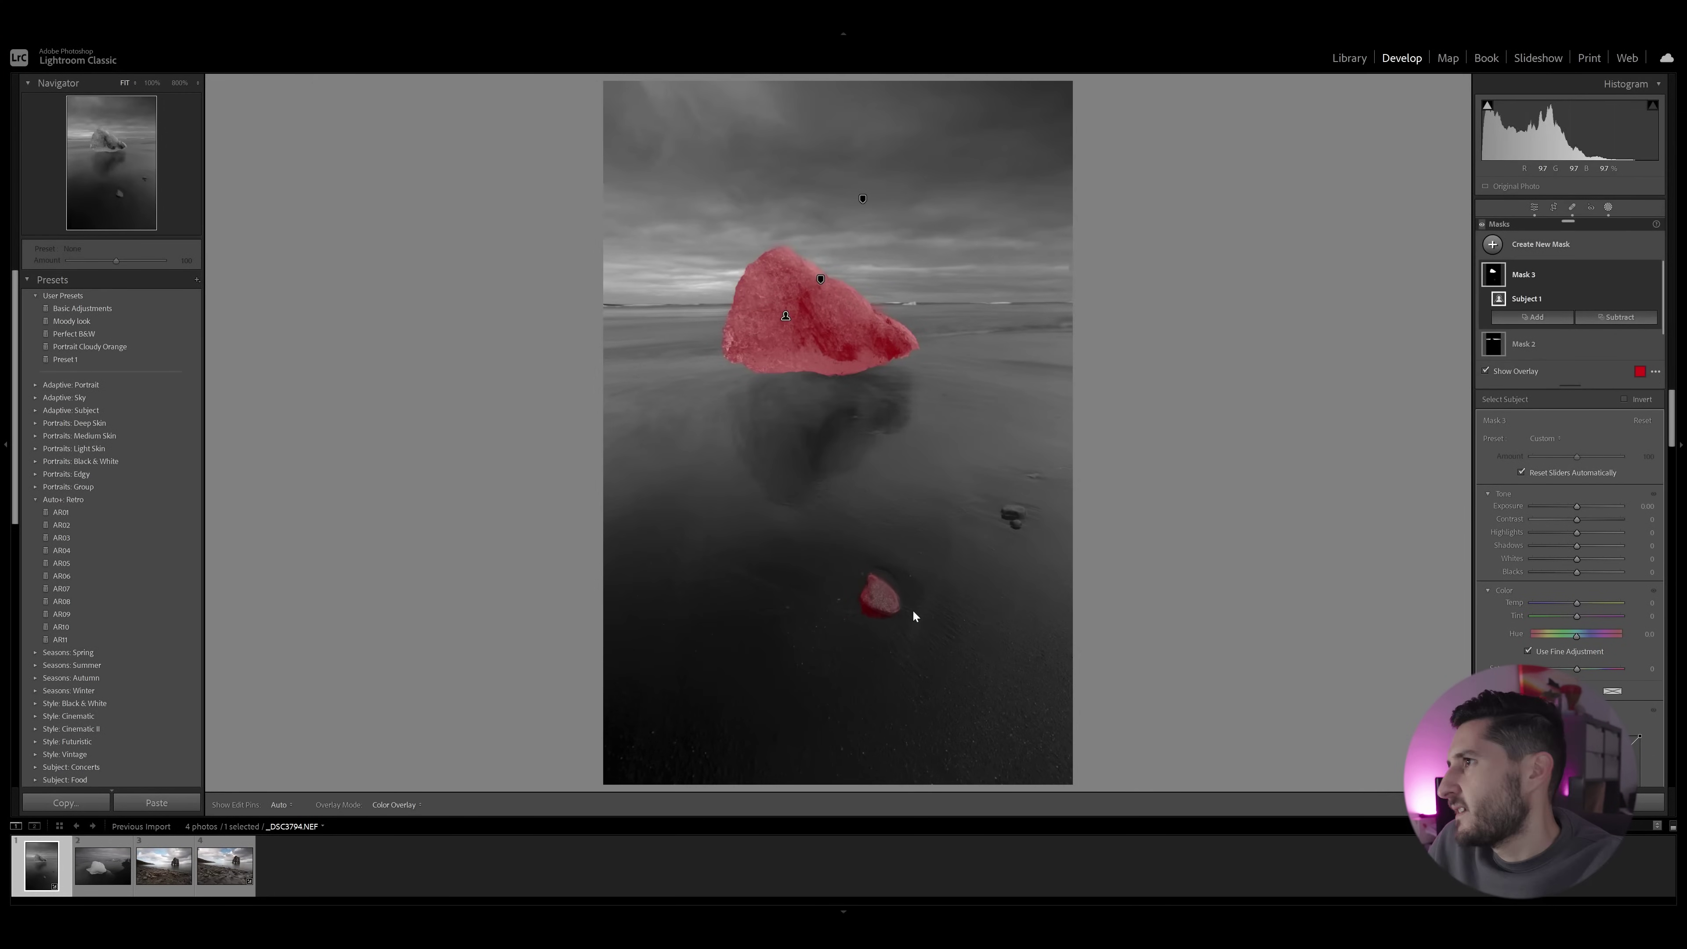
Add a brush to the subject mask and paint over the small foreground rock to cover it fully.
left_click(1534, 318)
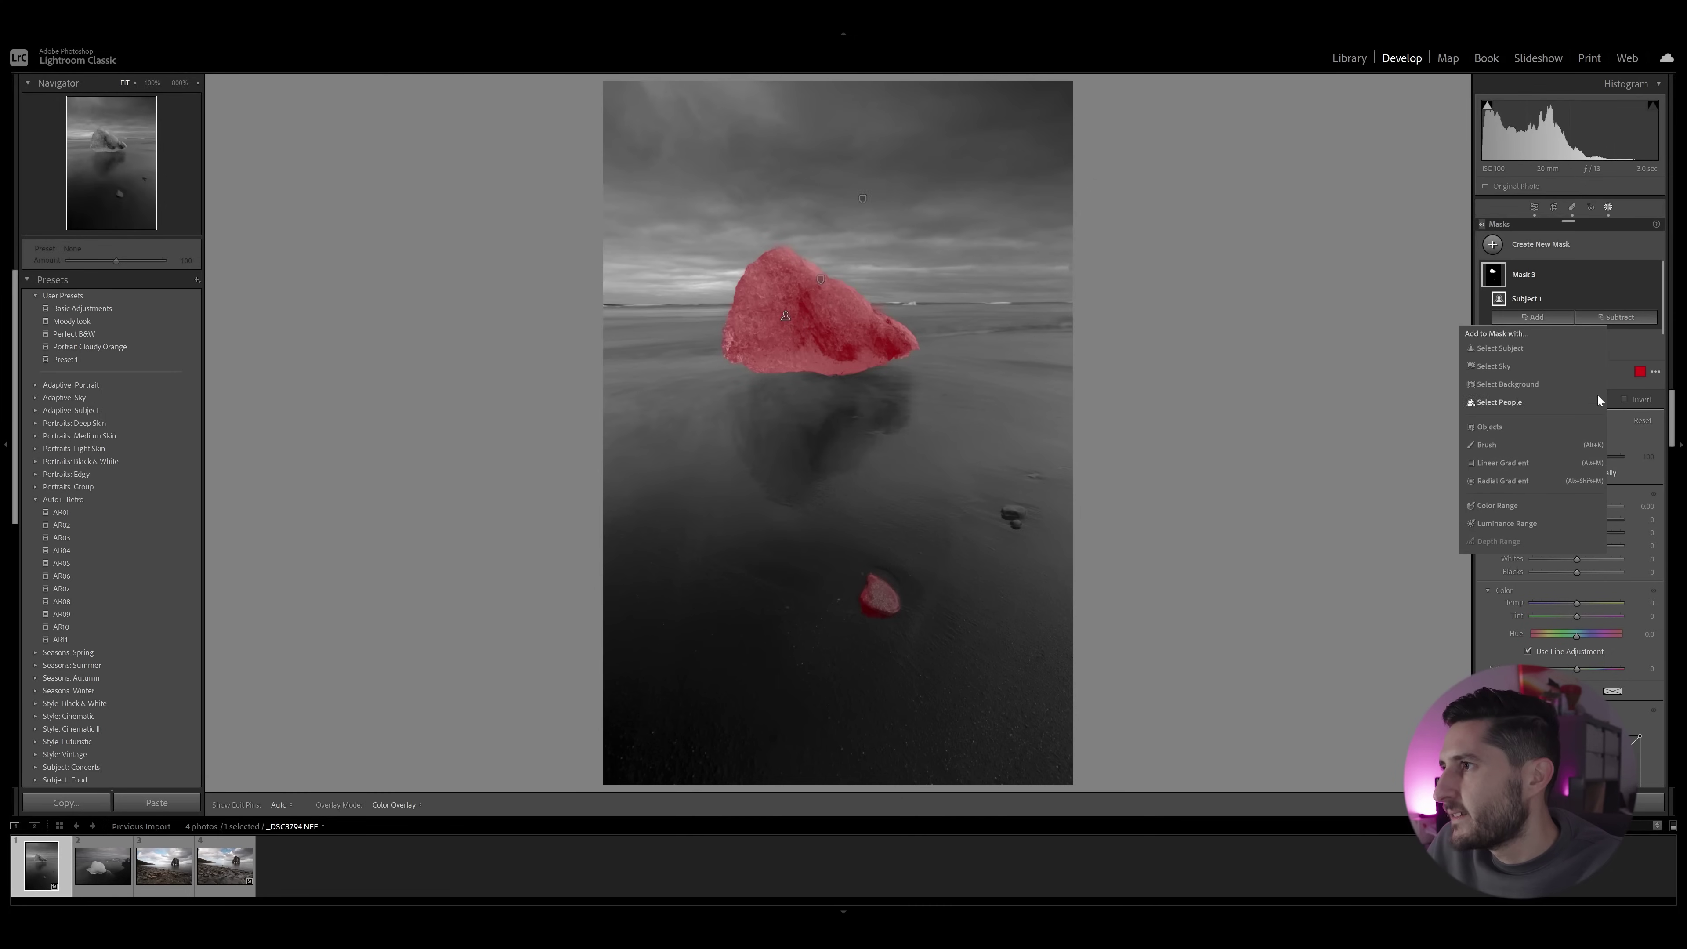
left_click(1522, 445)
mouse_move(858, 584)
left_mouse_down()
mouse_move(885, 608)
mouse_move(874, 586)
left_mouse_up()
key("alt")
key("h")
left_click_drag(891, 602, 888, 601)
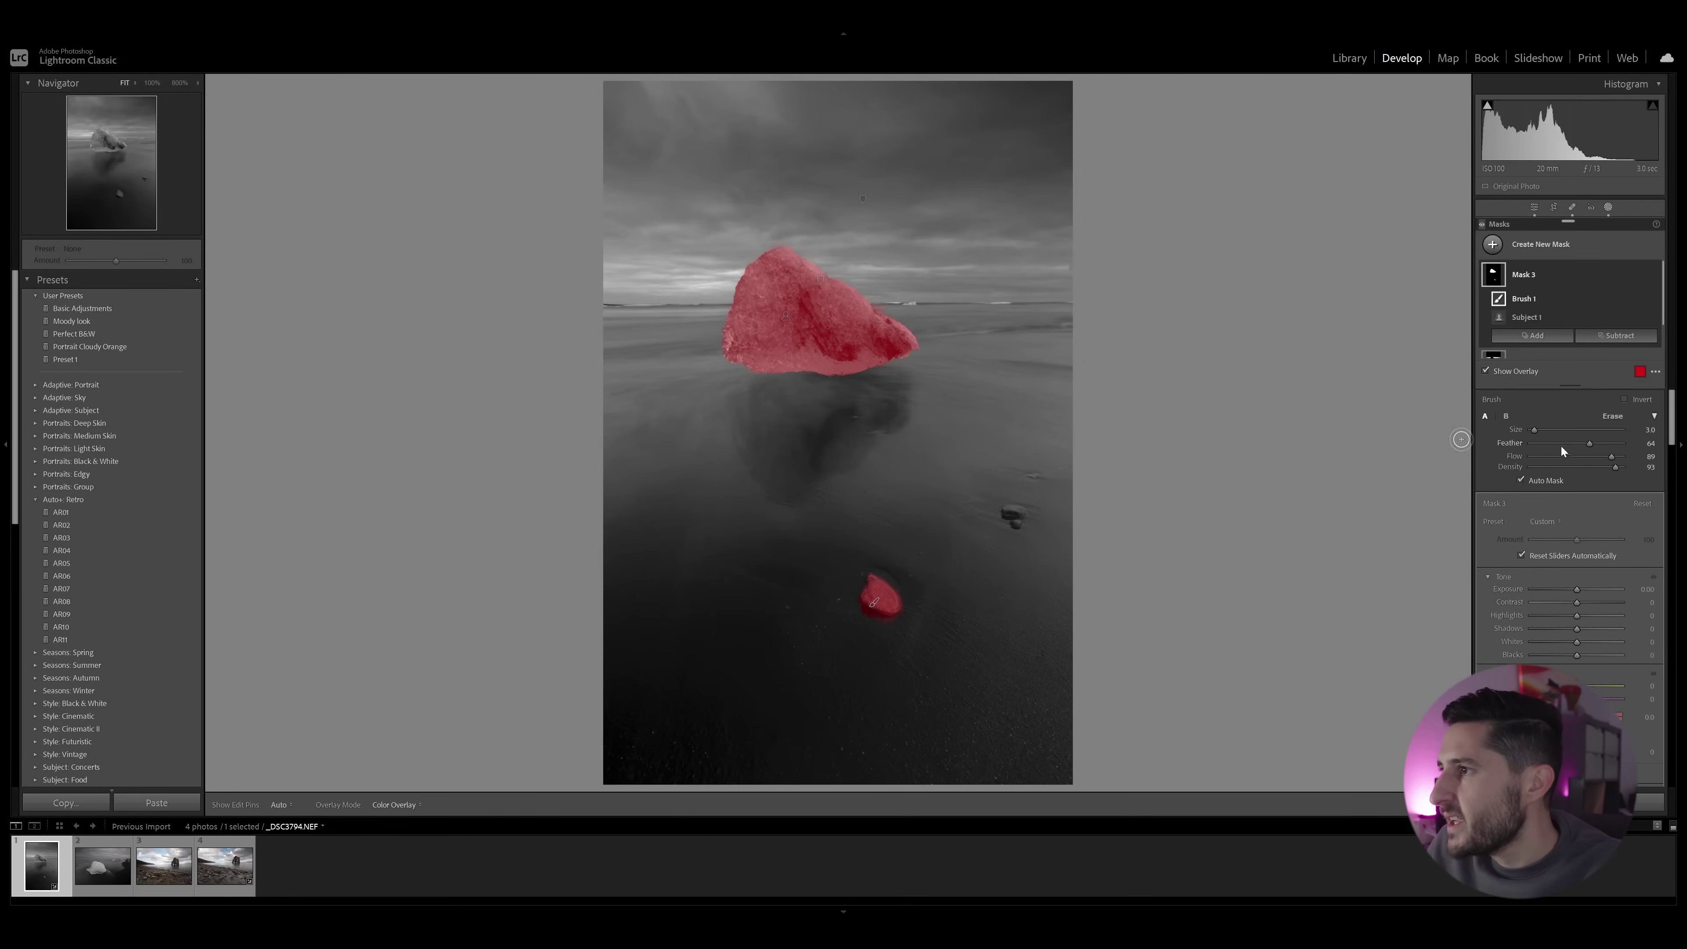
Brighten the subject mask with exposure 0.46, highlights −21, shadows 33 and whites 31, and lower its blacks.
left_click_drag(1581, 592, 1591, 628)
left_click_drag(1577, 655, 1568, 655)
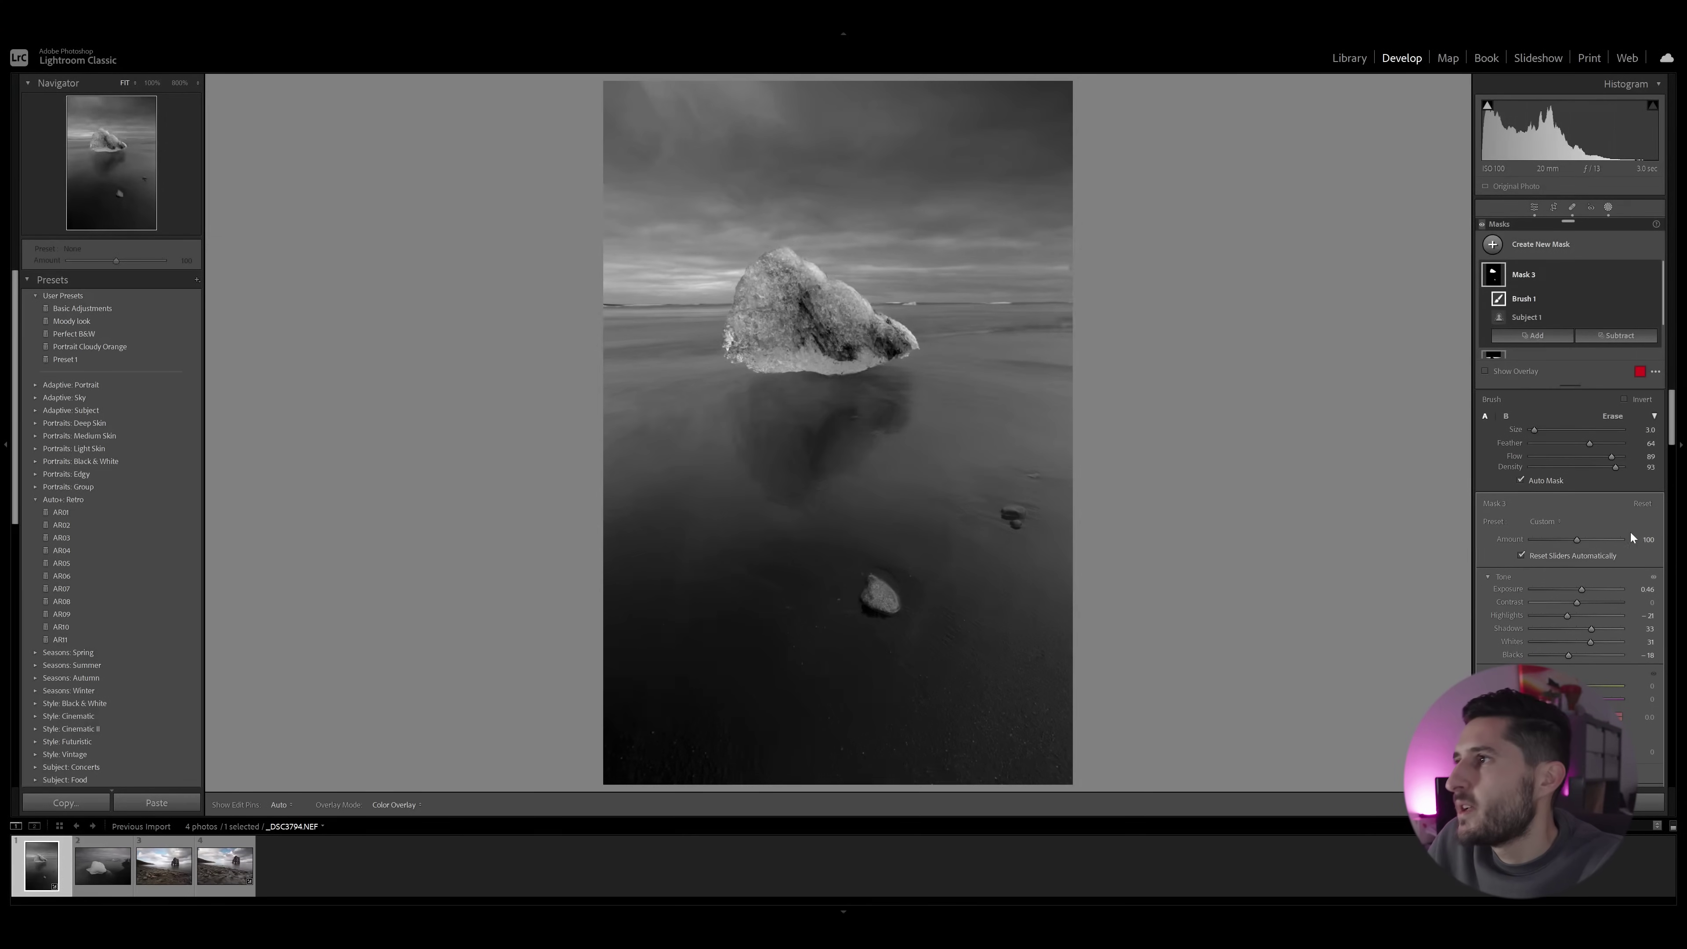
left_click(1561, 272)
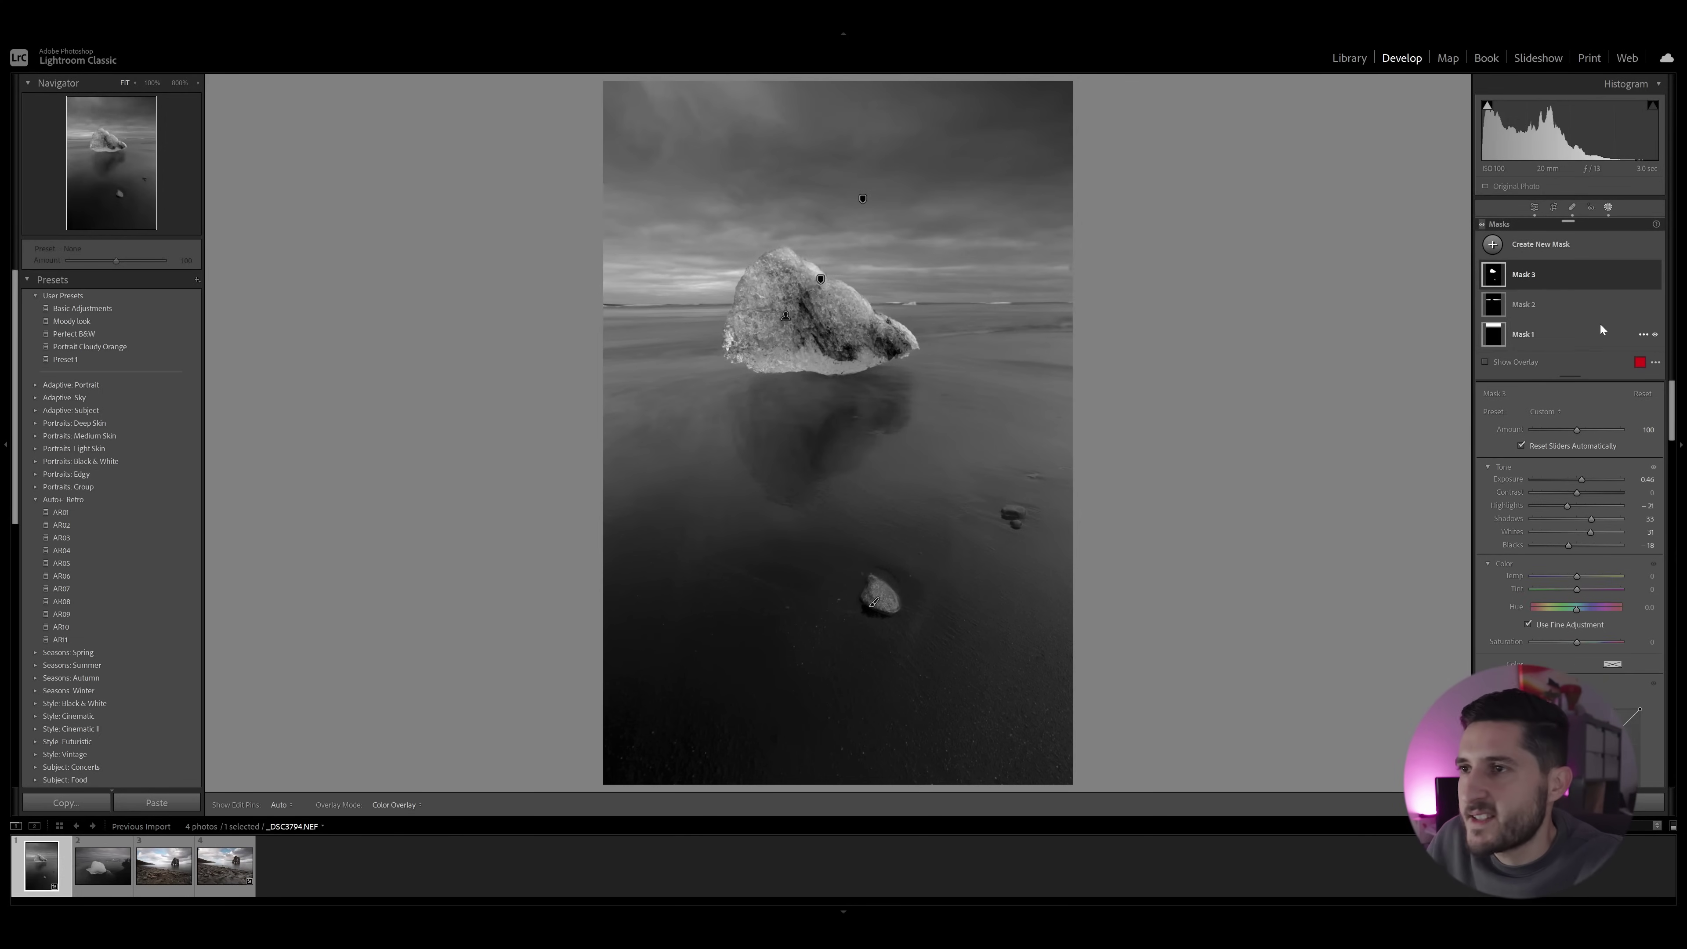
Show the horizon mask's overlay, enlarge its radial gradient vertically and set its feather to 62.
left_click(1552, 303)
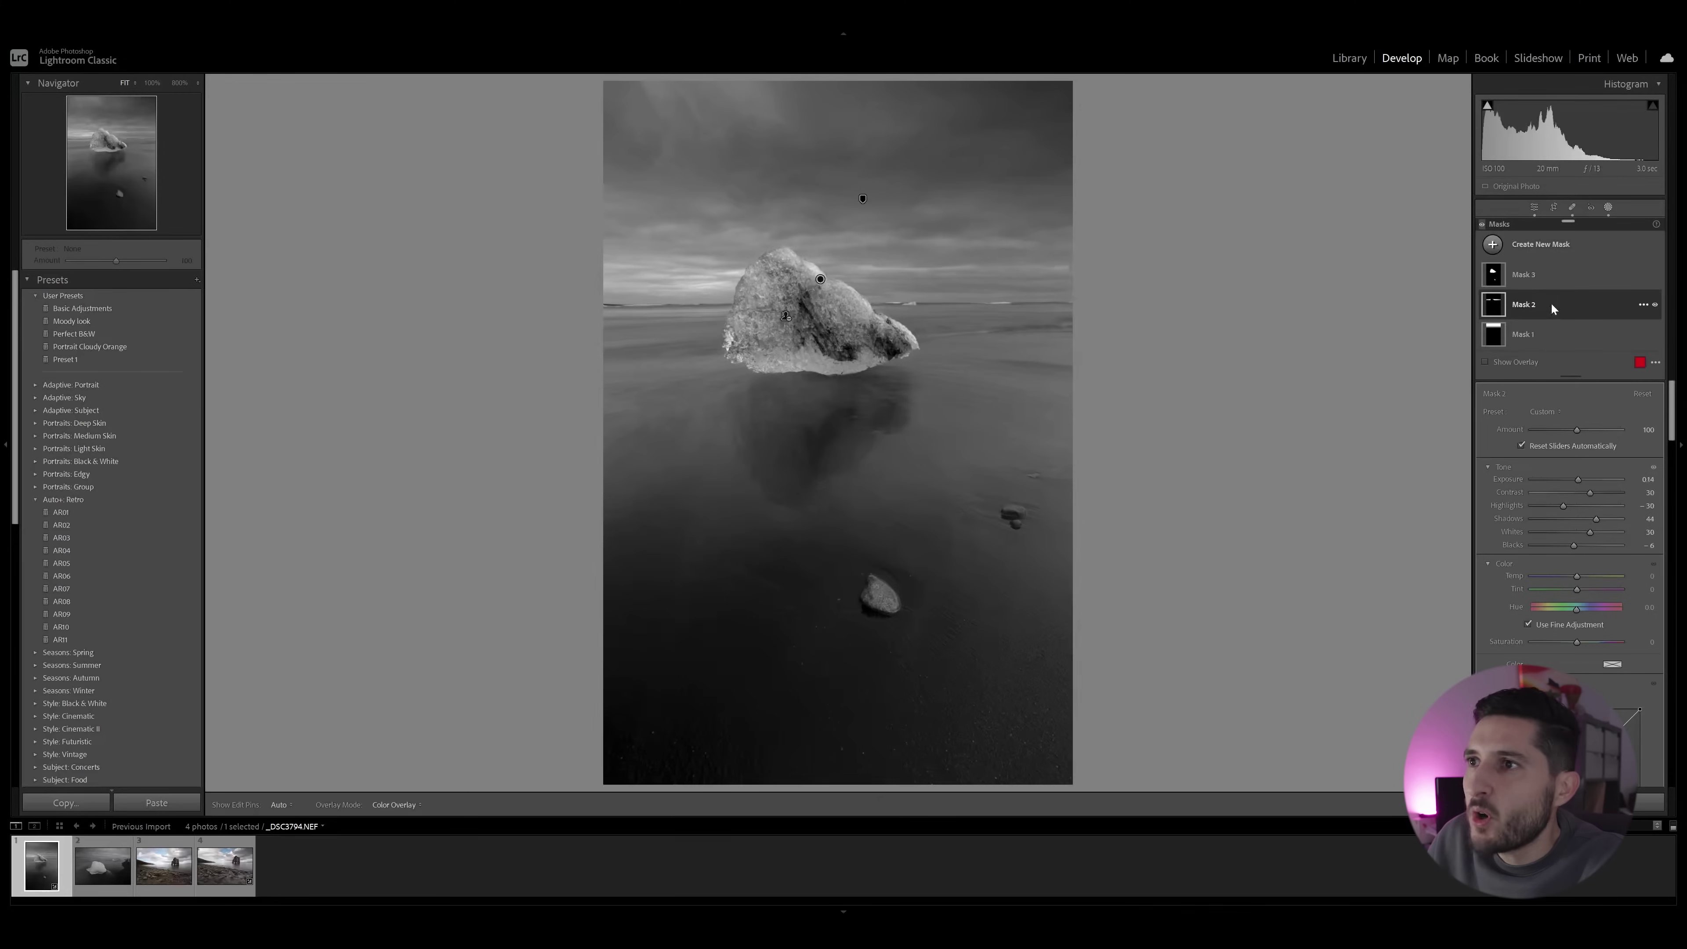
left_click(1516, 363)
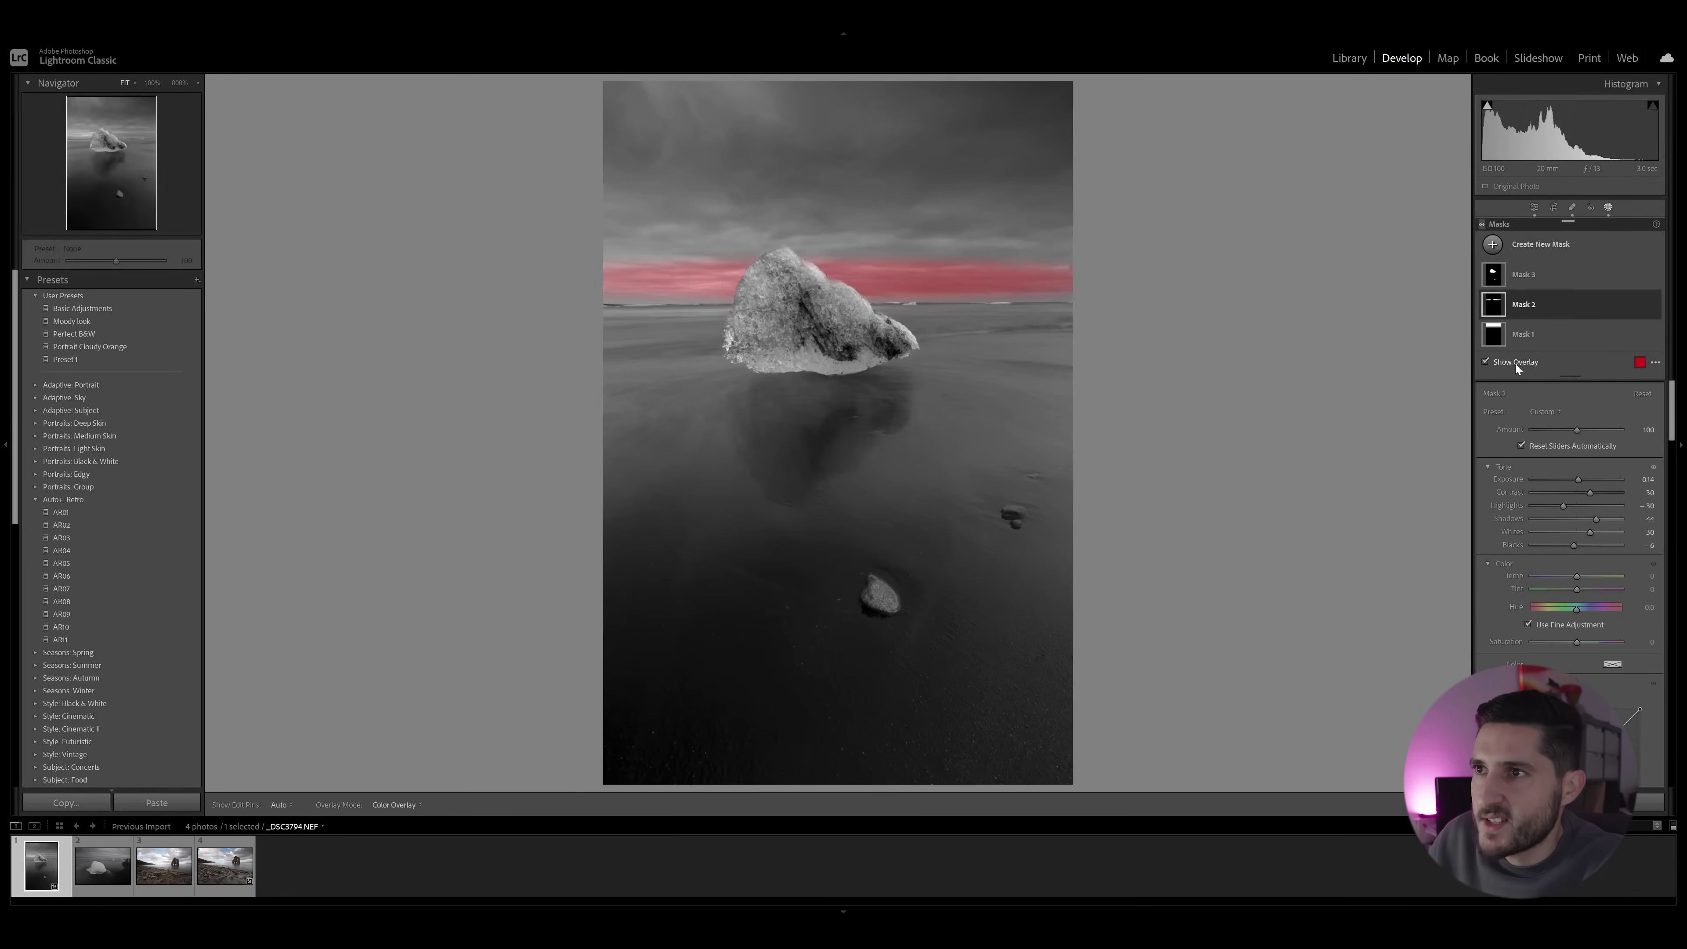
left_click(820, 279)
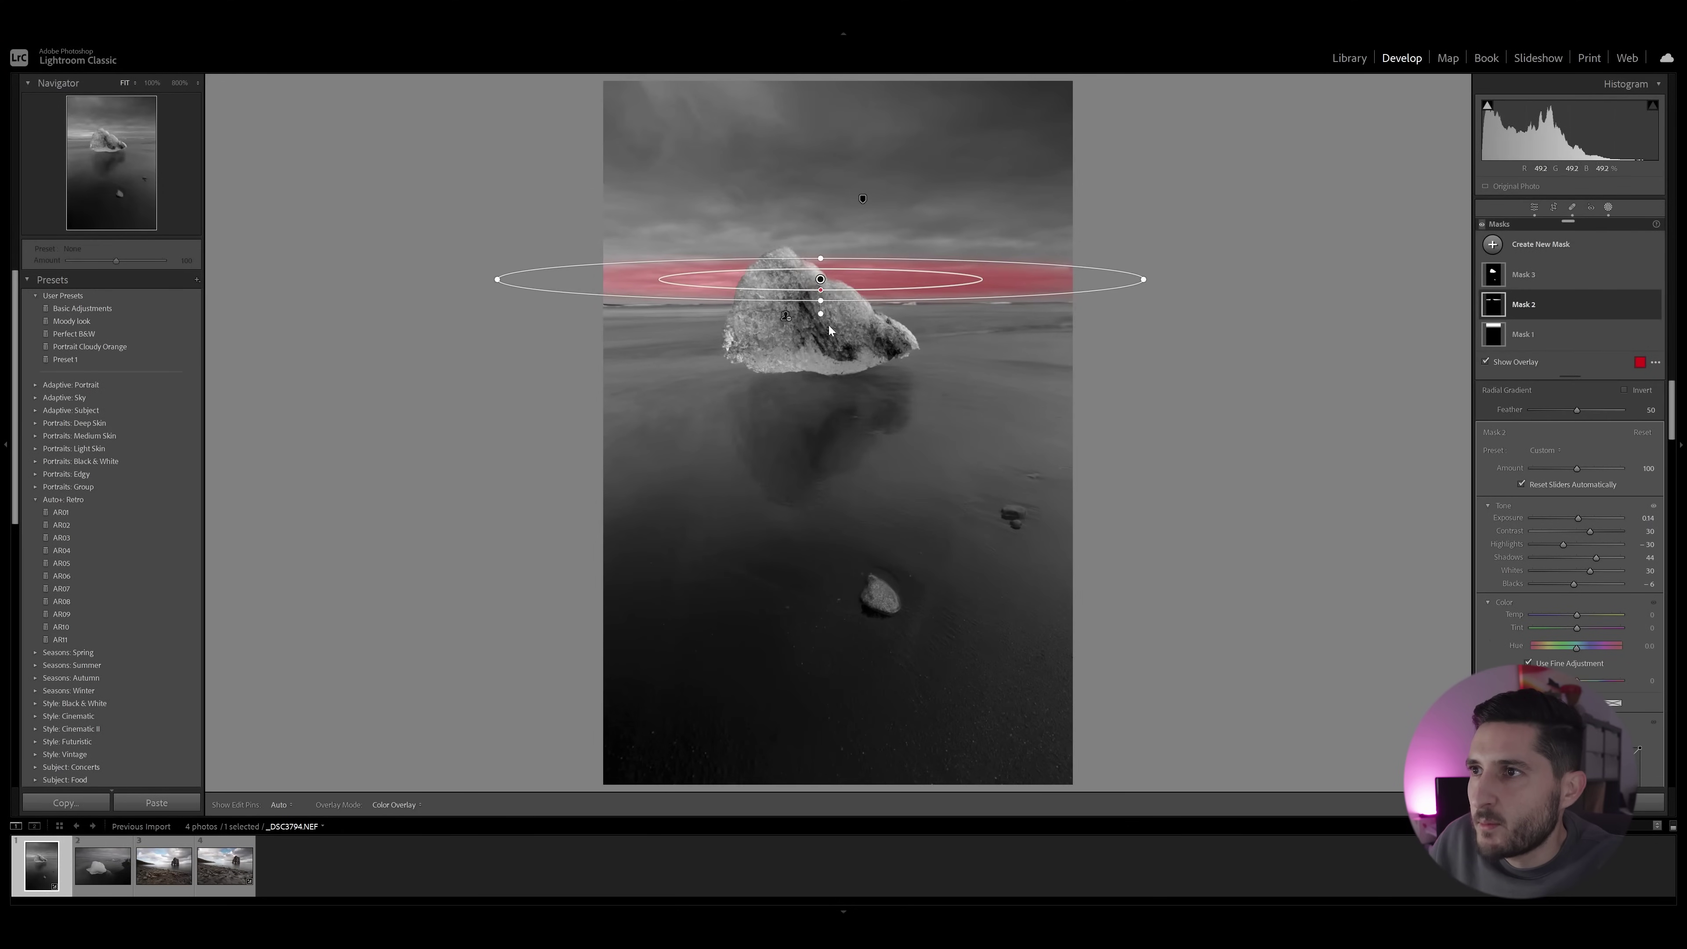
left_click_drag(820, 301, 820, 310)
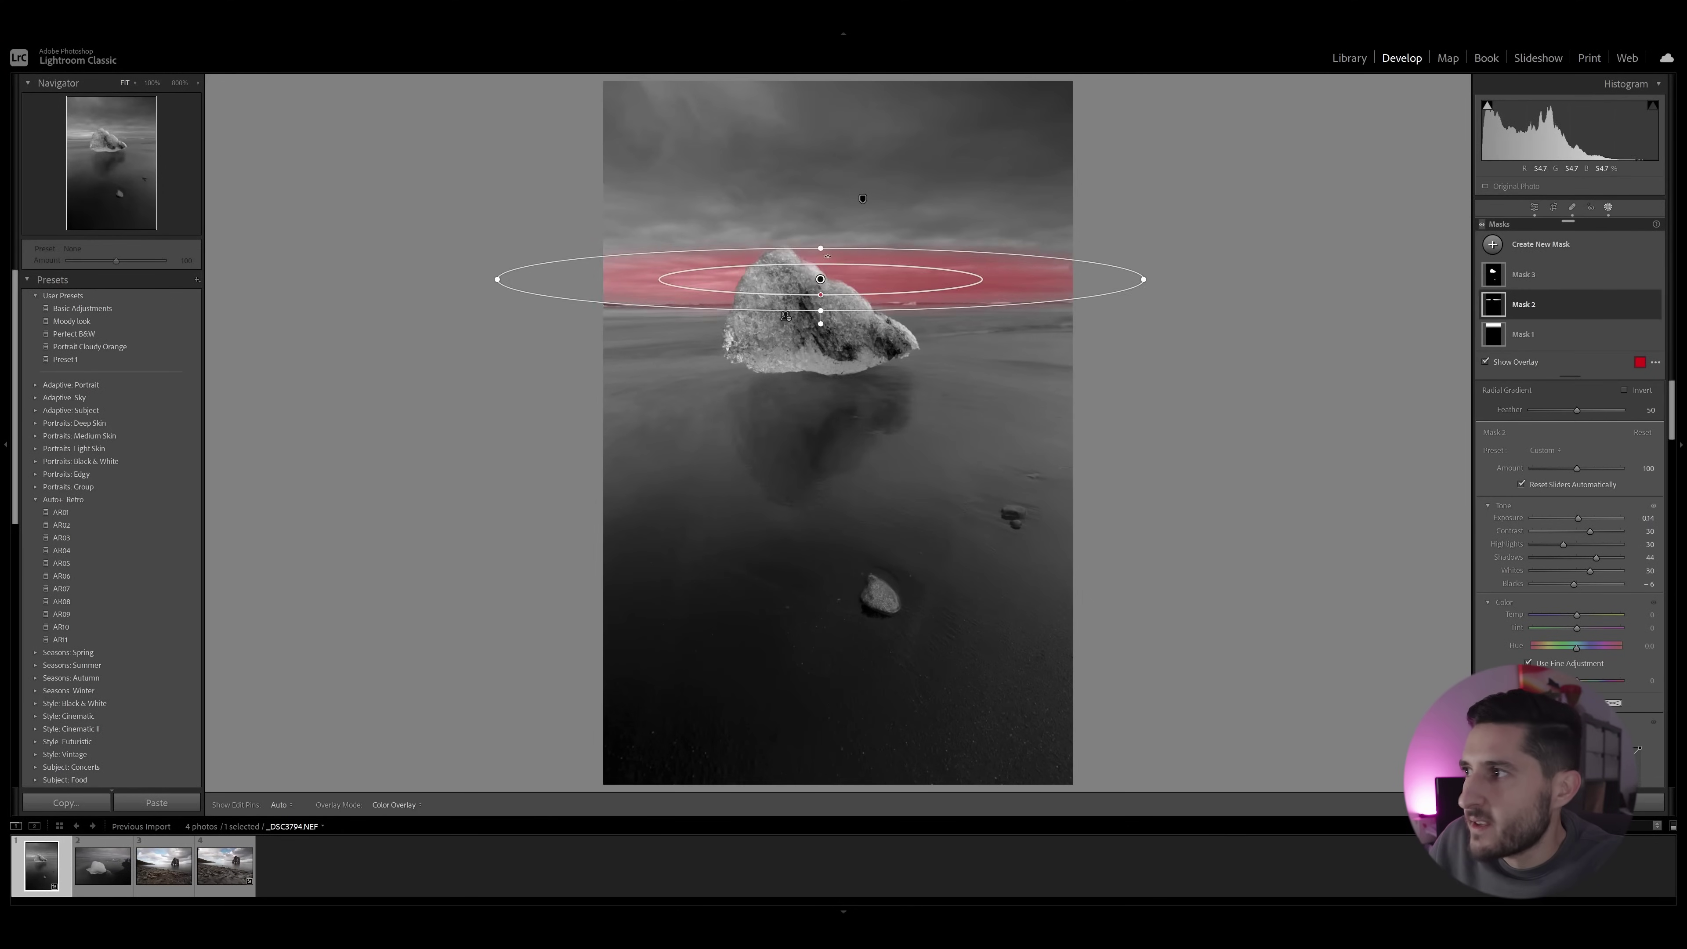
left_click_drag(822, 249, 823, 247)
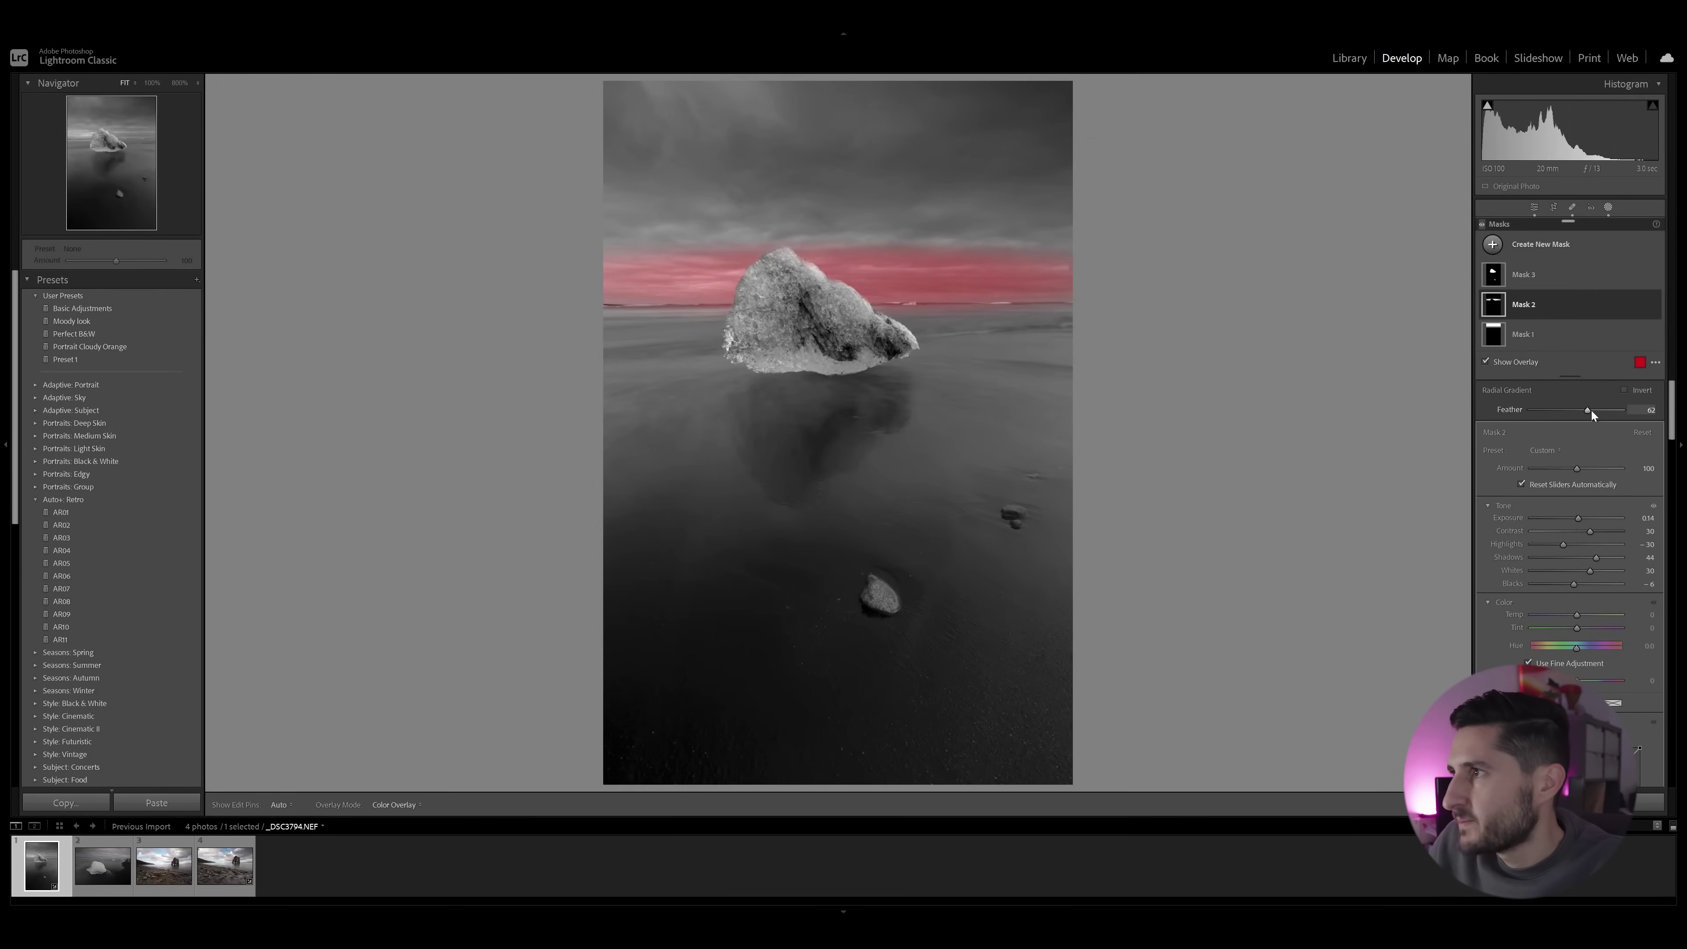
Reset the horizon mask's exposure and lower it to −0.10.
double_click(1576, 520)
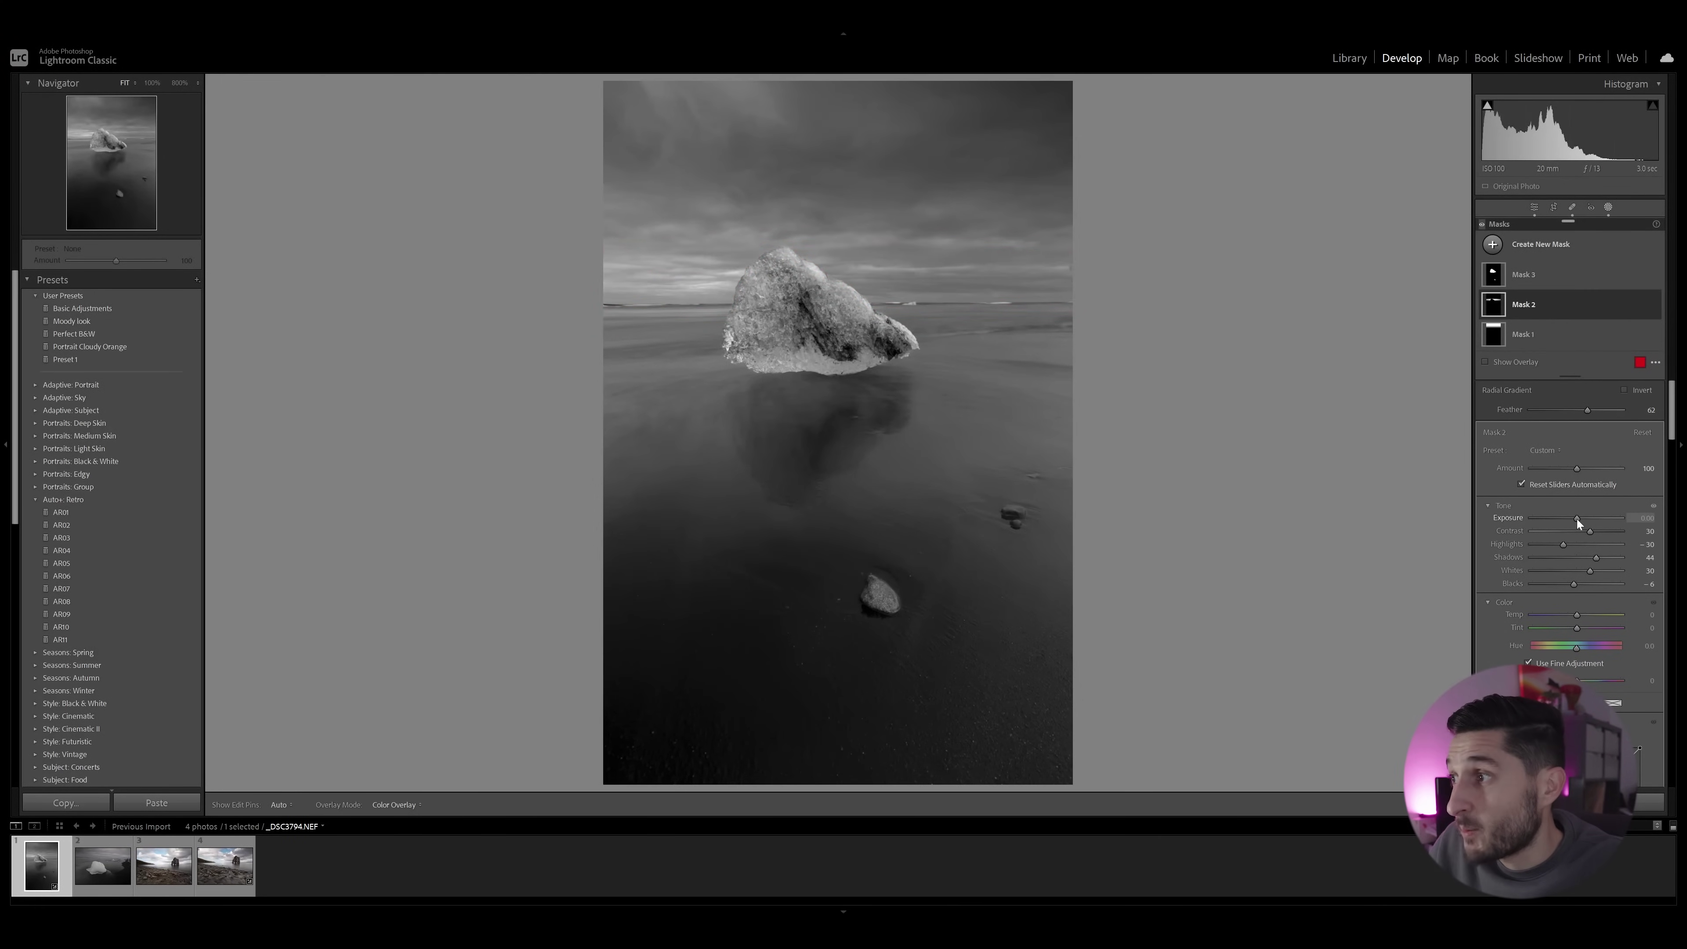
key("Down")
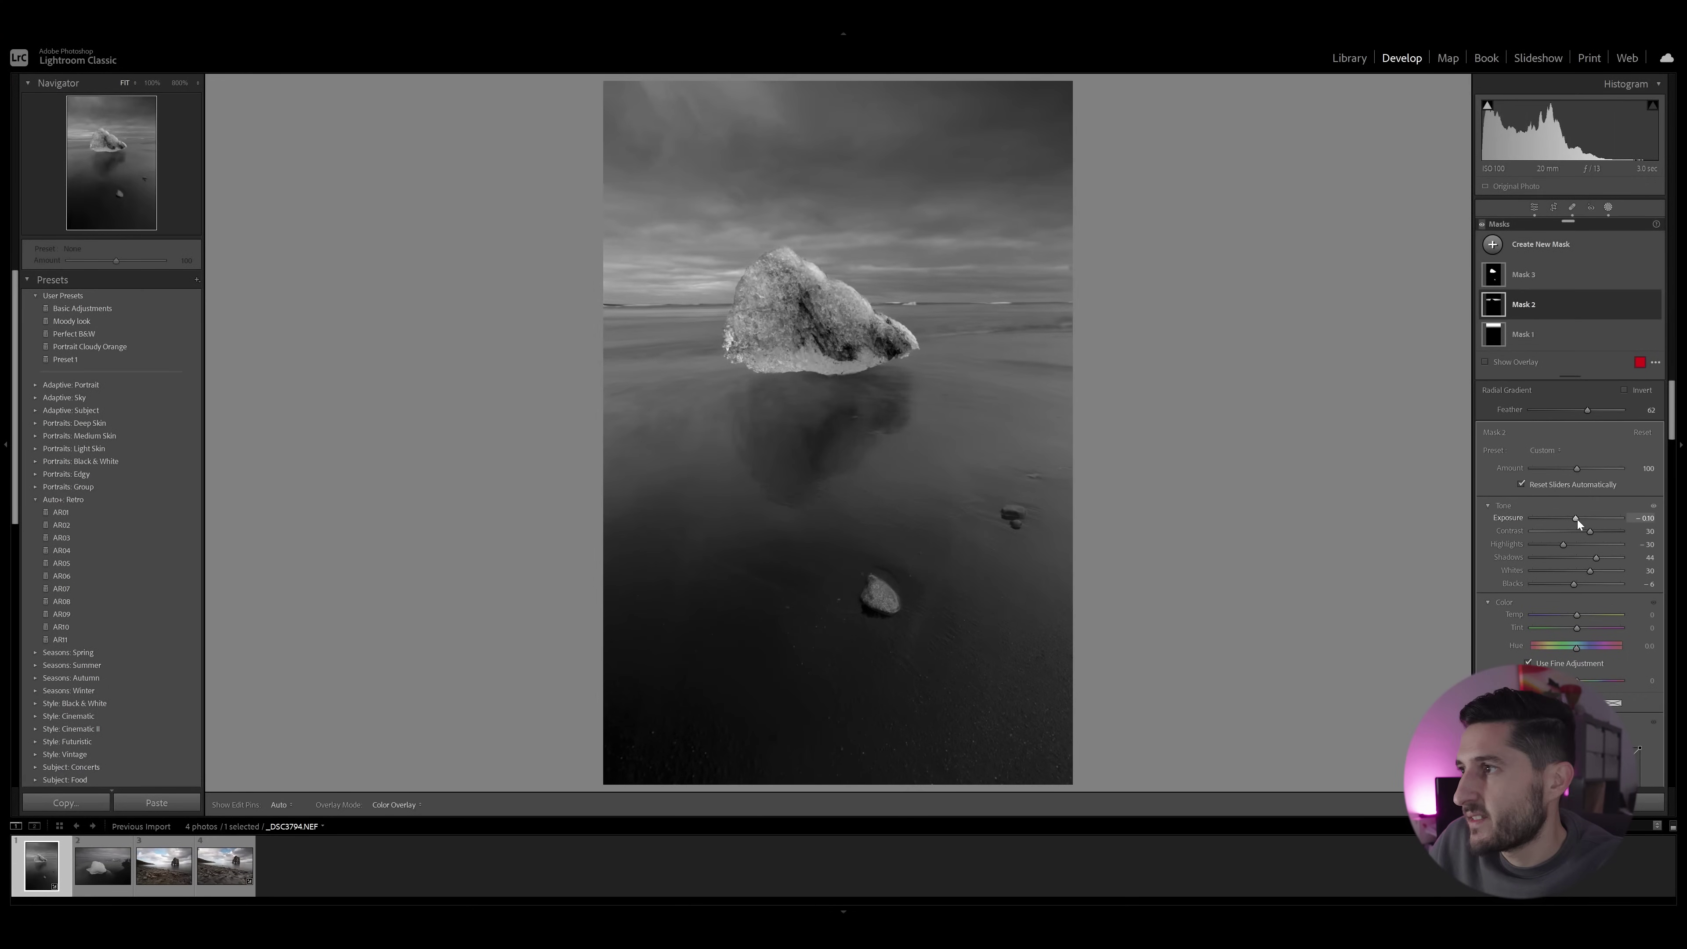
Lower the horizon mask's exposure a little further to −0.18 and deselect the mask.
key("Down")
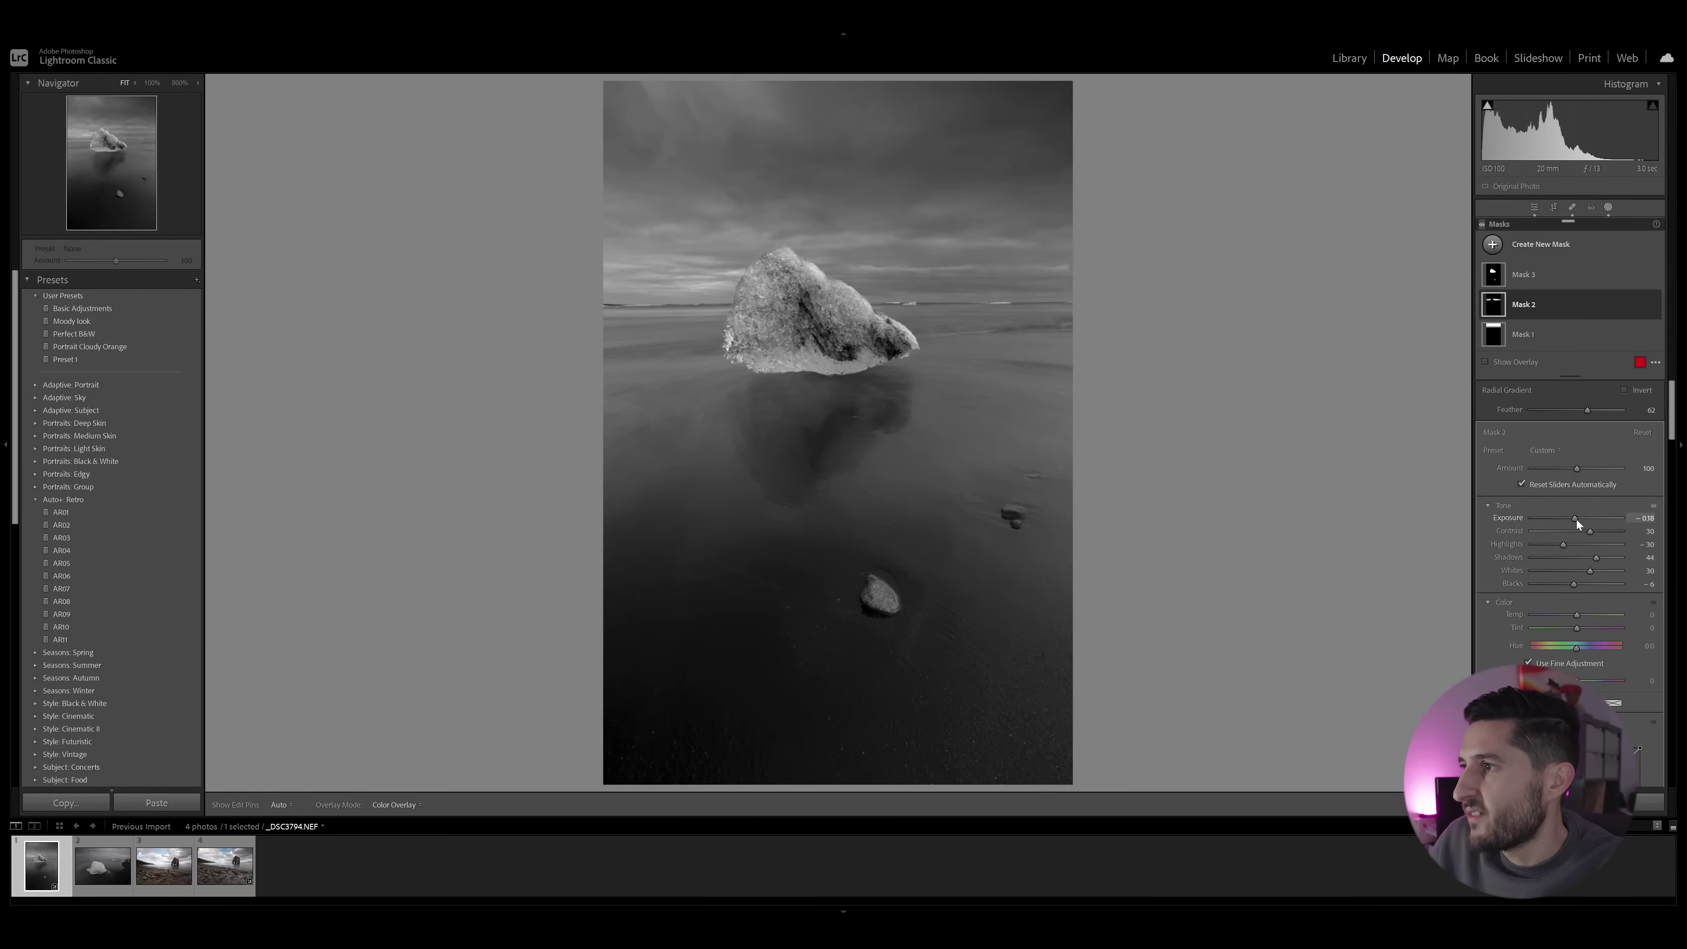
key("o")
left_click_drag(1589, 558, 1625, 561)
left_click(1621, 334)
left_click(1612, 208)
left_click(1610, 206)
Create a radial gradient mask as a wide flat ellipse over the water just below the iceberg, spanning the frame's width.
left_click(1545, 245)
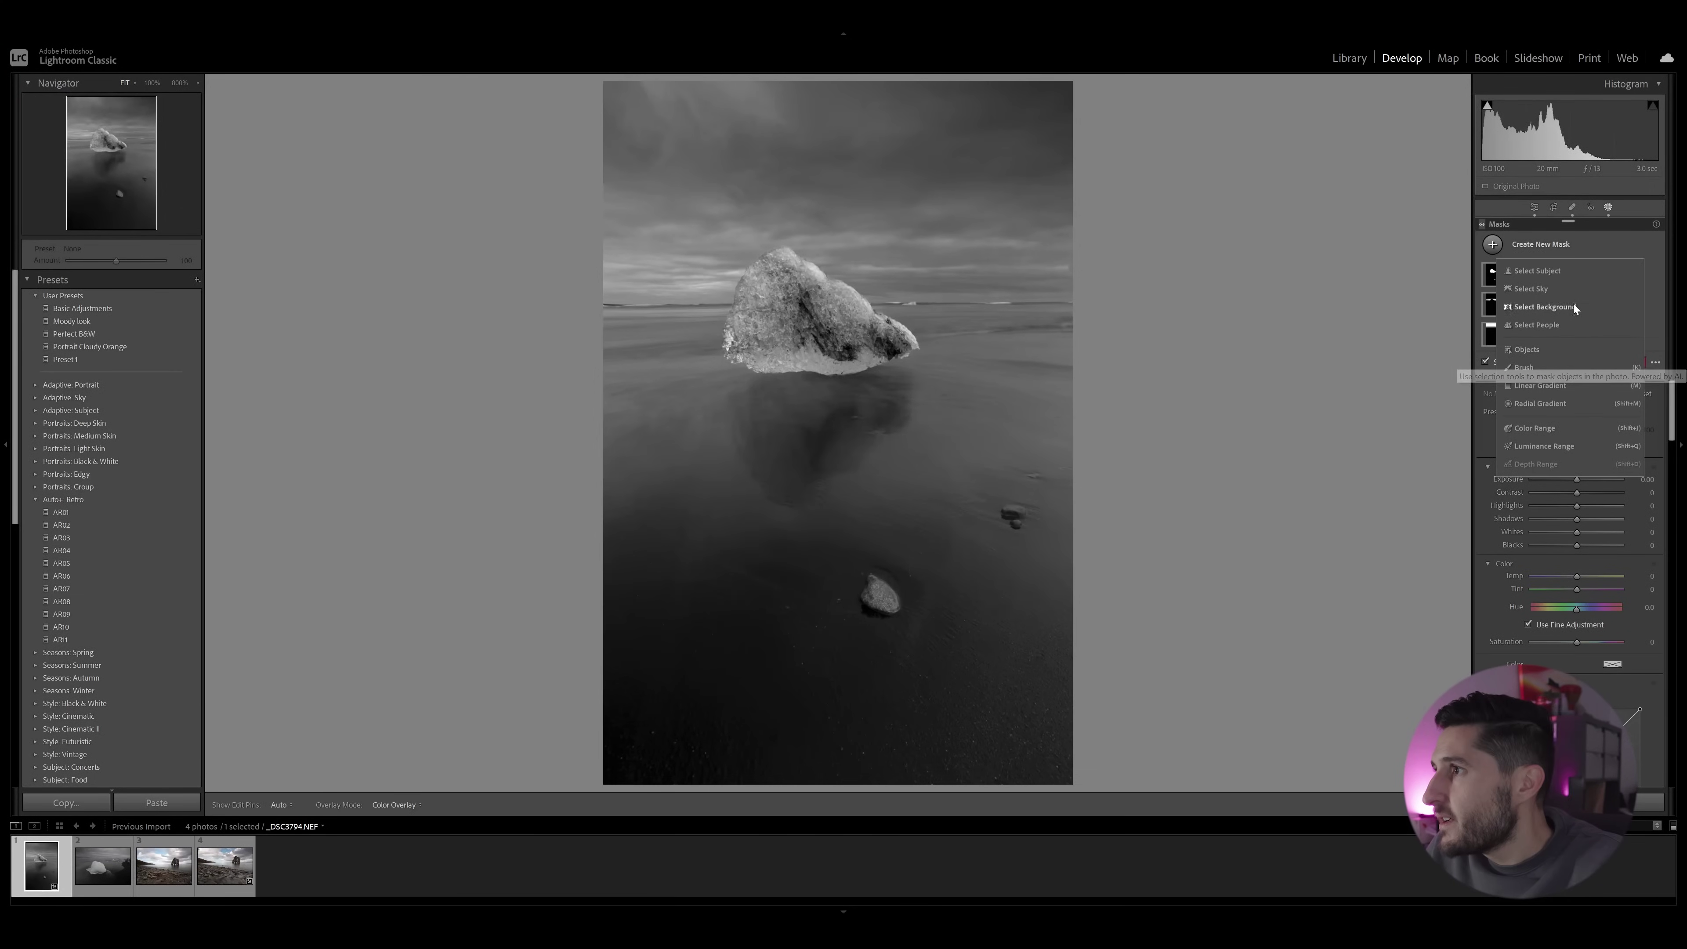
left_click(1550, 401)
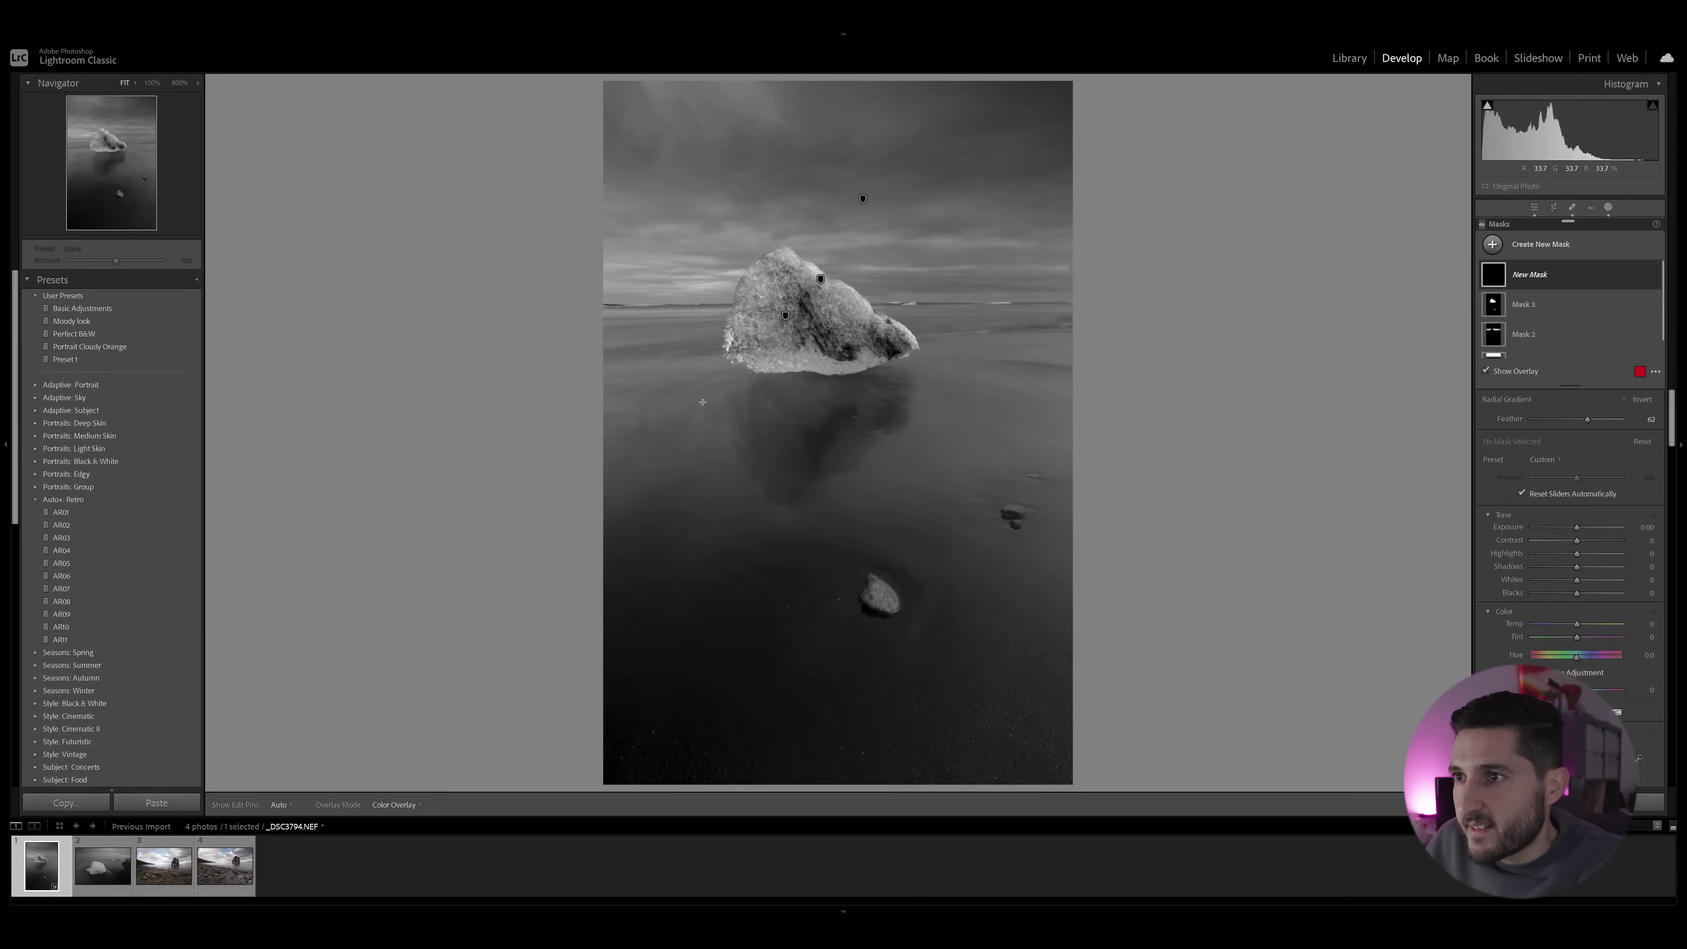
left_click_drag(682, 400, 990, 446)
left_click_drag(684, 401, 810, 415)
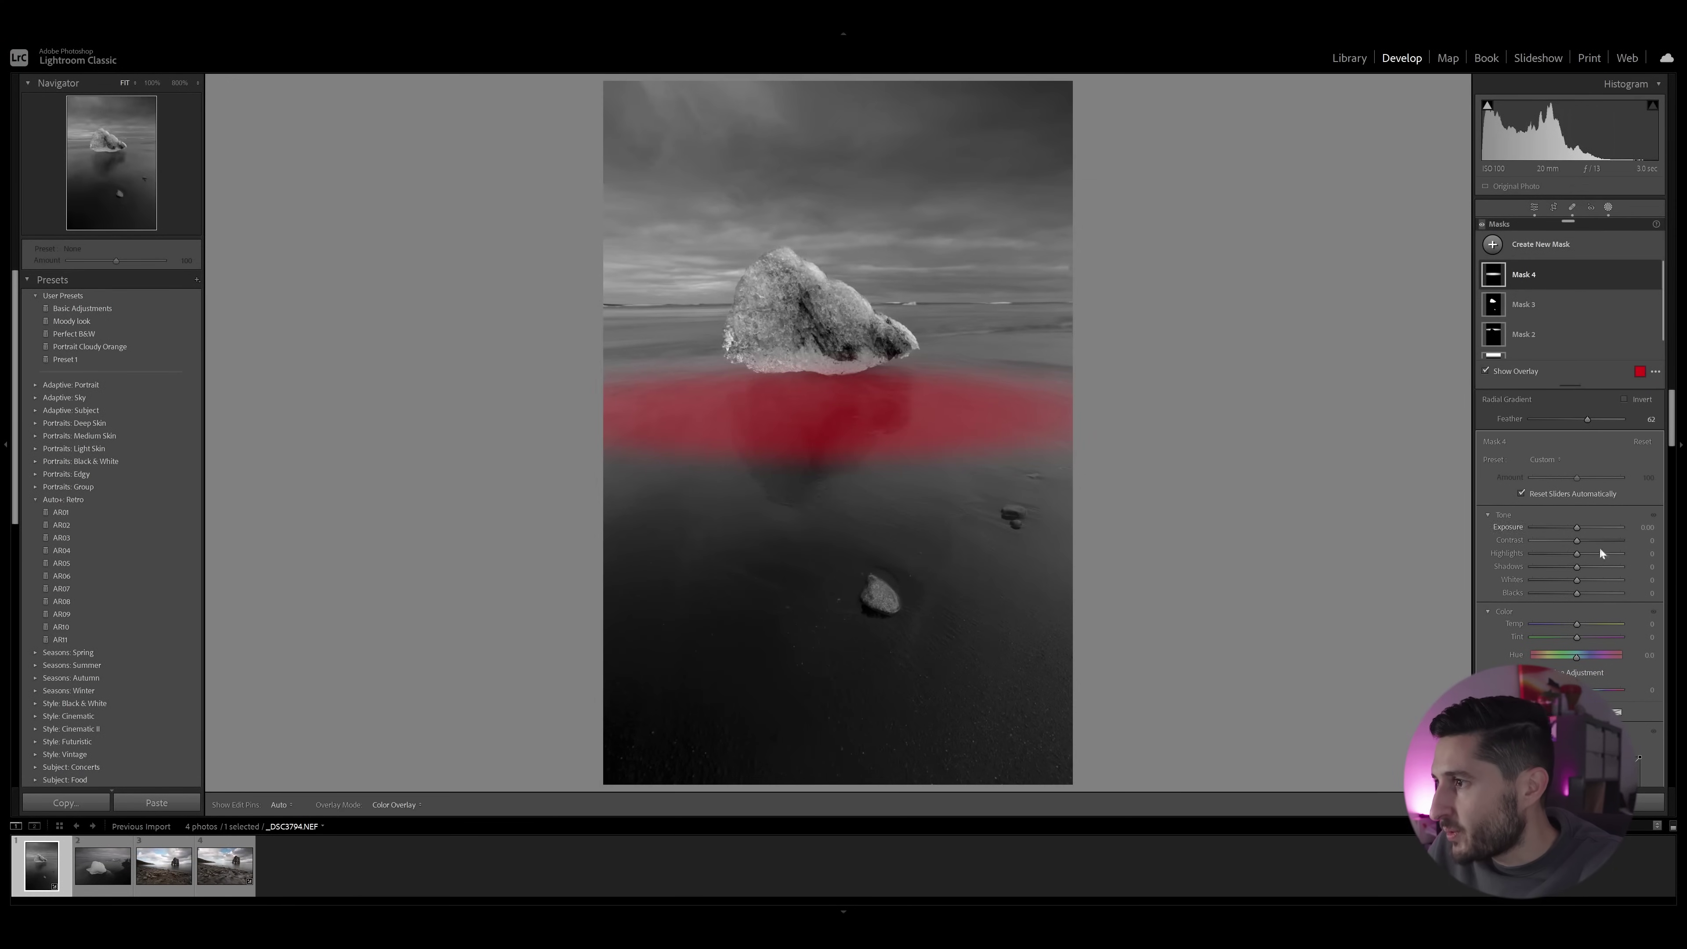
Set the water mask's texture to 50 and clarity to 27.
scroll(1600, 631, "down", 10)
left_click_drag(1578, 631, 1592, 645)
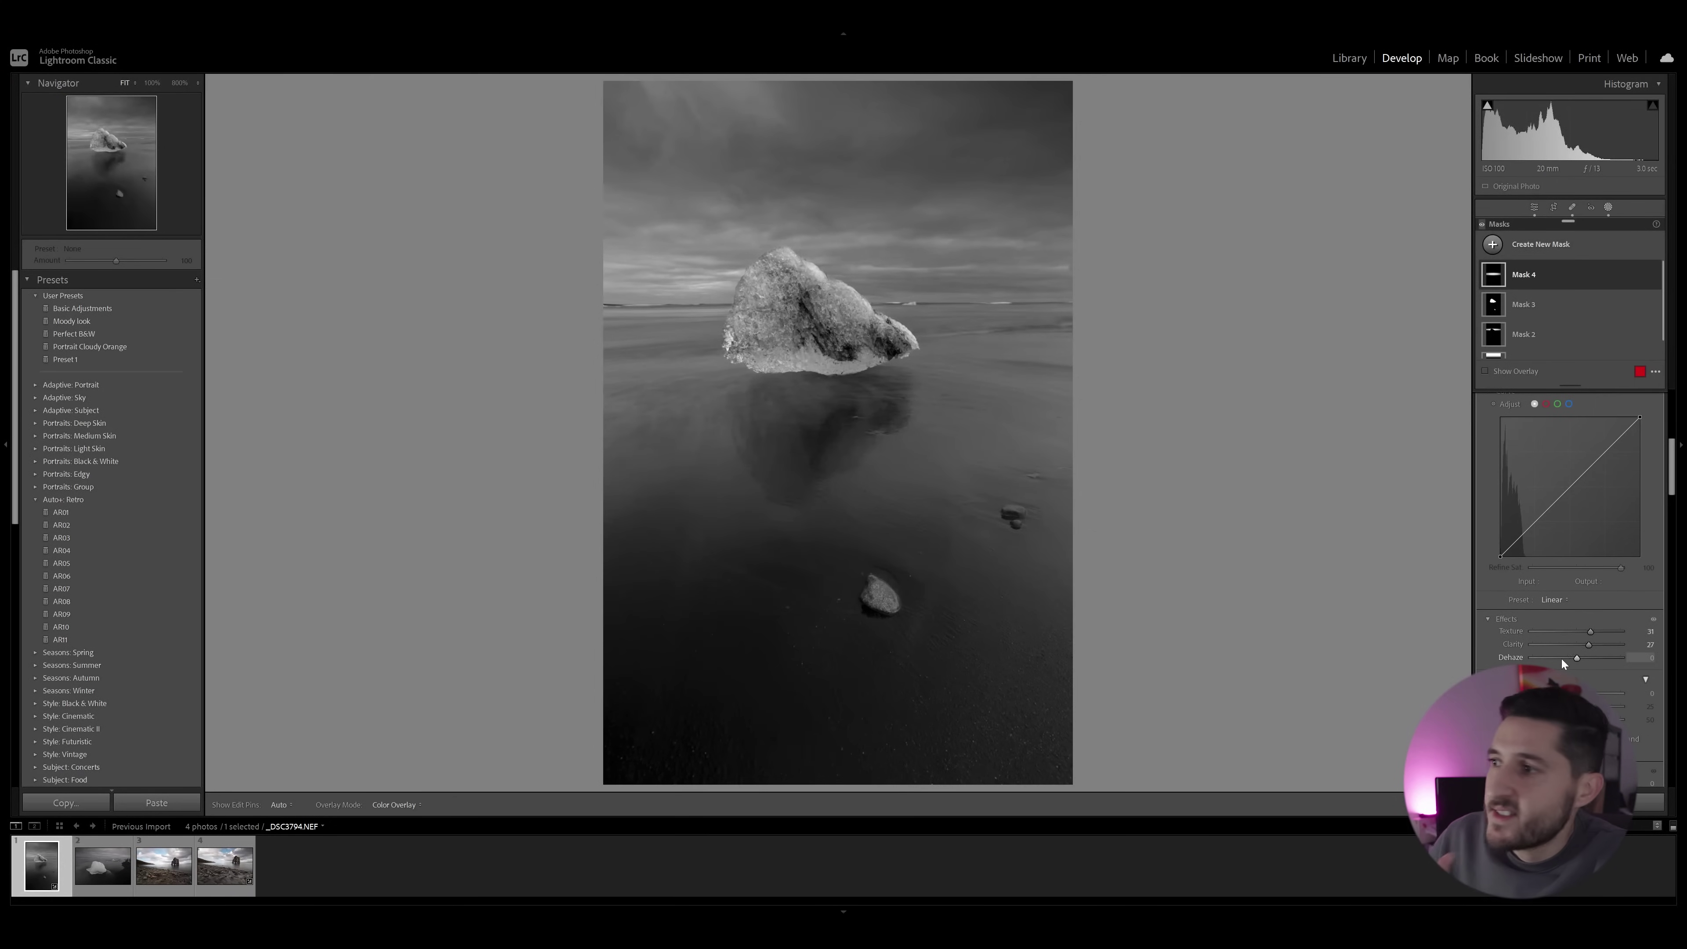
left_click_drag(1590, 631, 1598, 631)
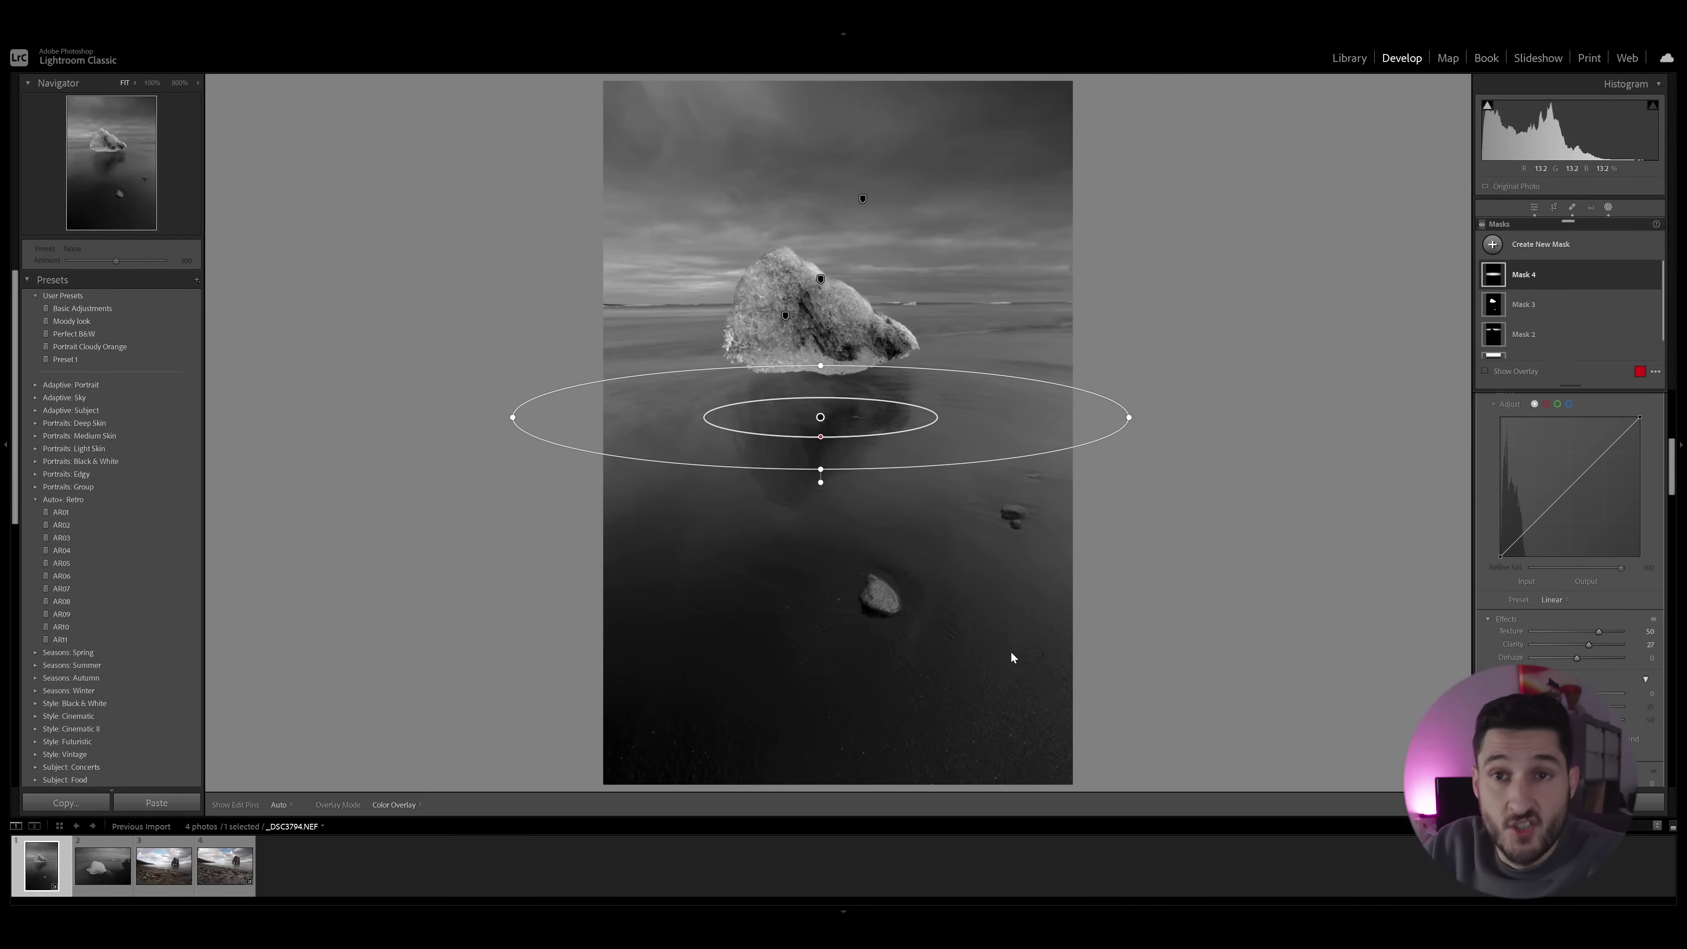
Create a diagonal linear gradient mask rising from the lower-right foreground, centred on the small rock and fading out below the iceberg's reflection.
left_click(1521, 242)
left_click(1540, 385)
left_click_drag(921, 666, 820, 480)
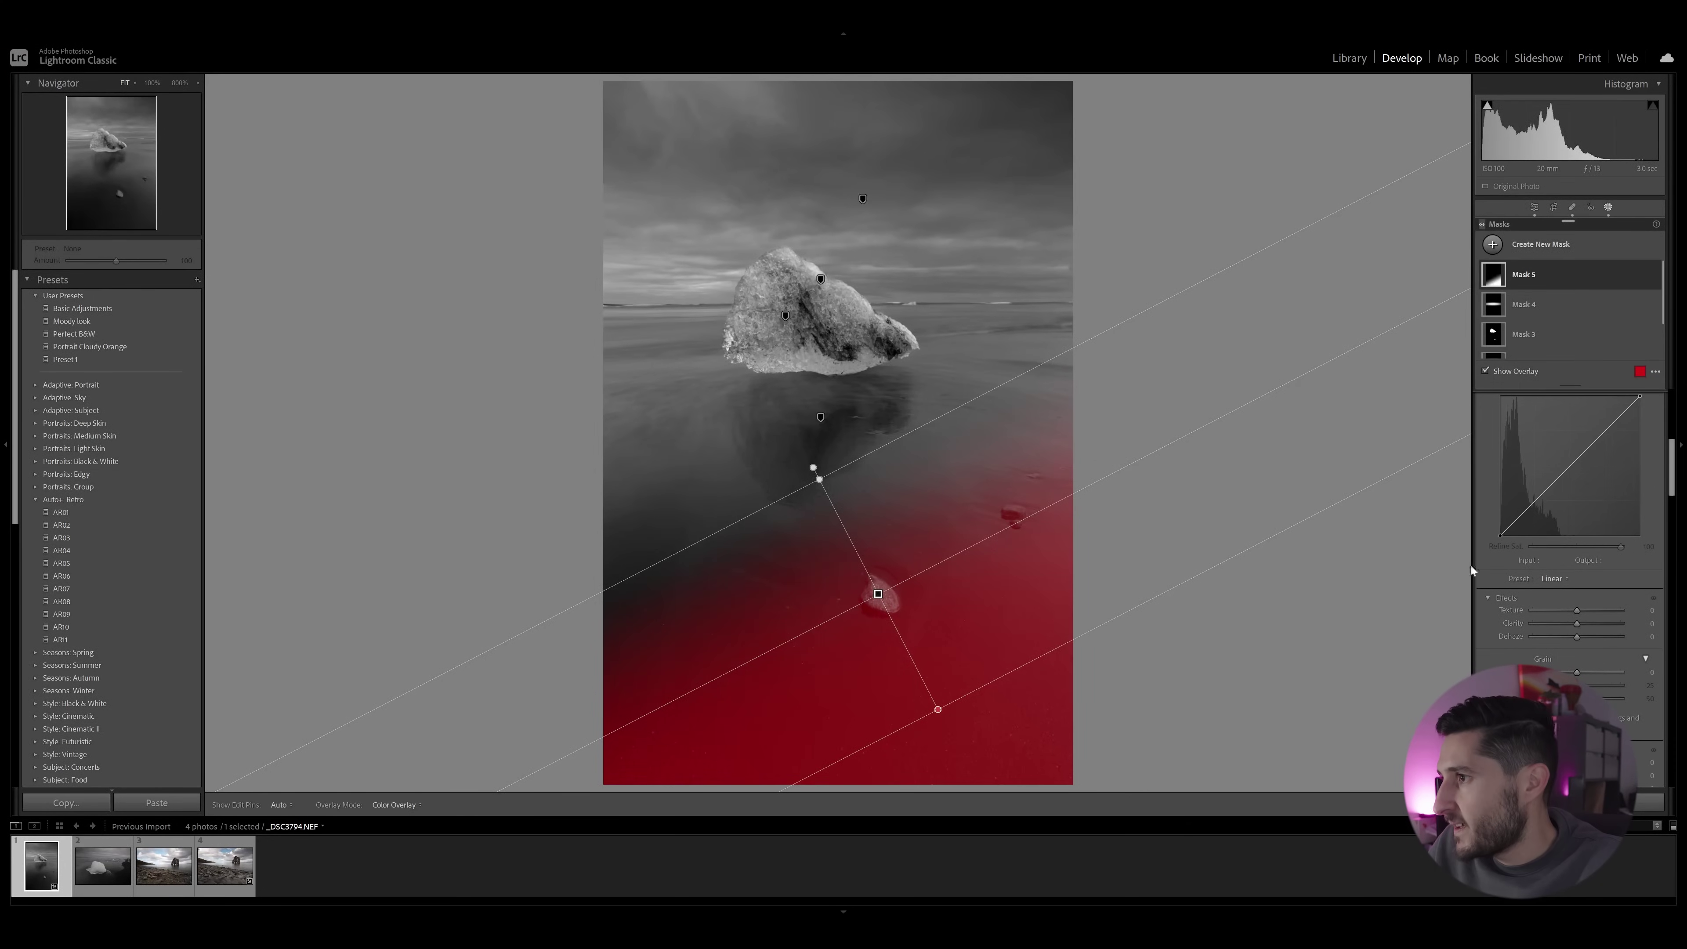
Adjust the foreground gradient mask with texture 23, clarity 25, shadows −17 and whites 31.
key("o")
left_click_drag(1576, 608, 1588, 626)
left_click(1578, 627)
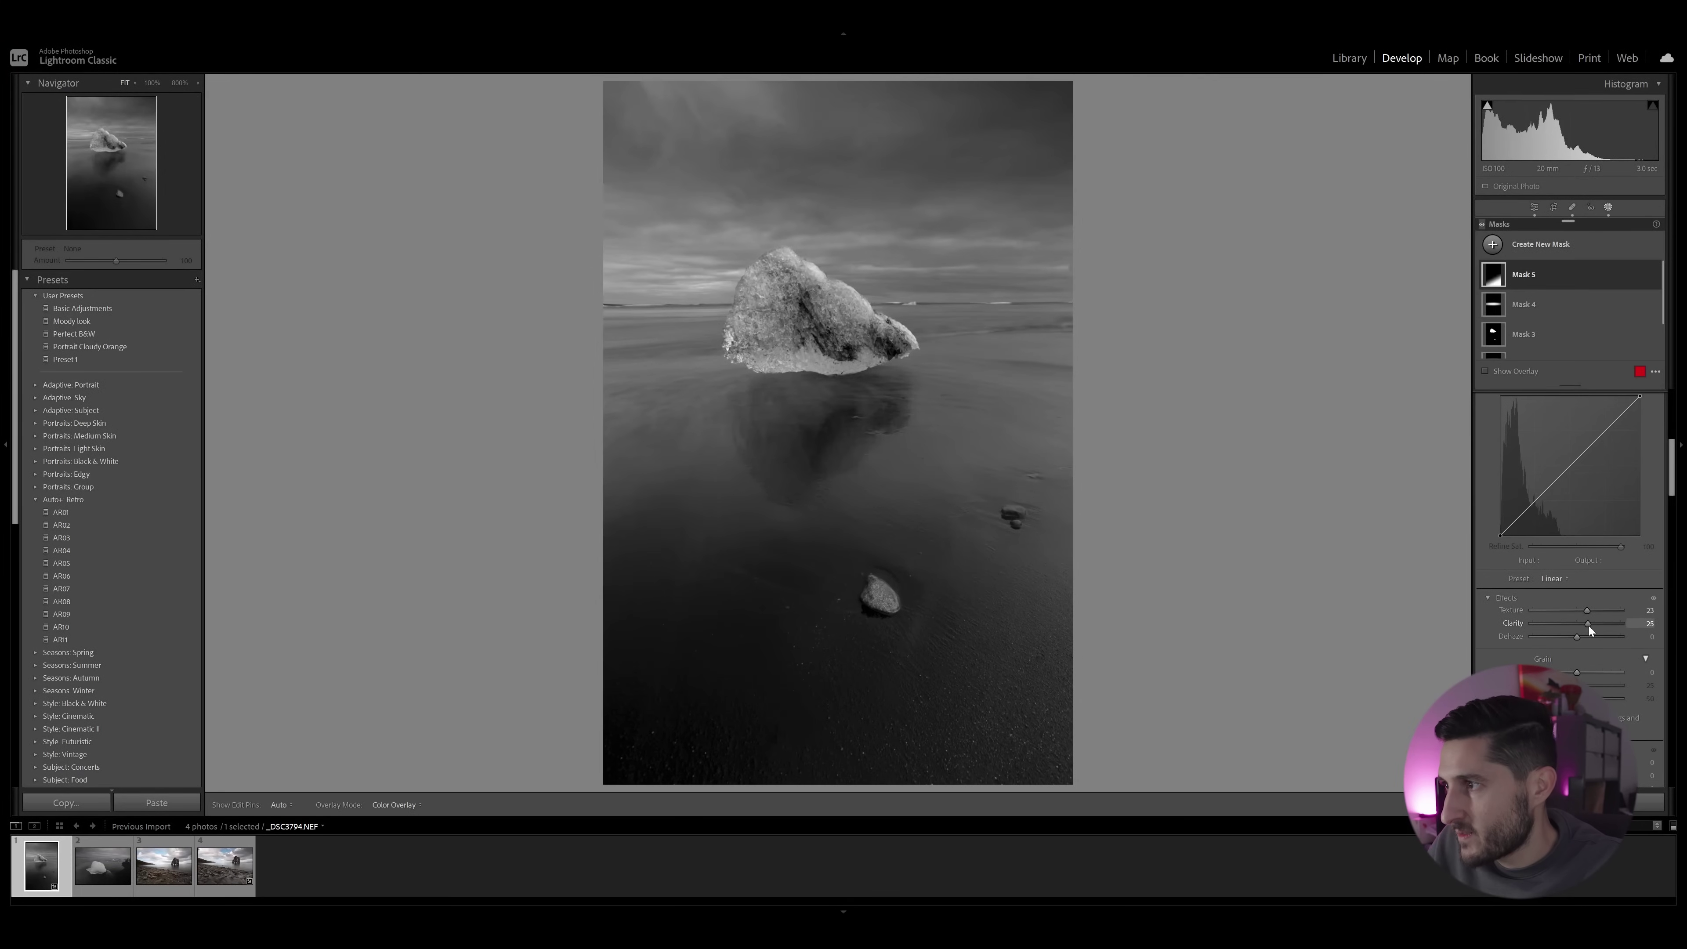
scroll(1521, 465, "up", 10)
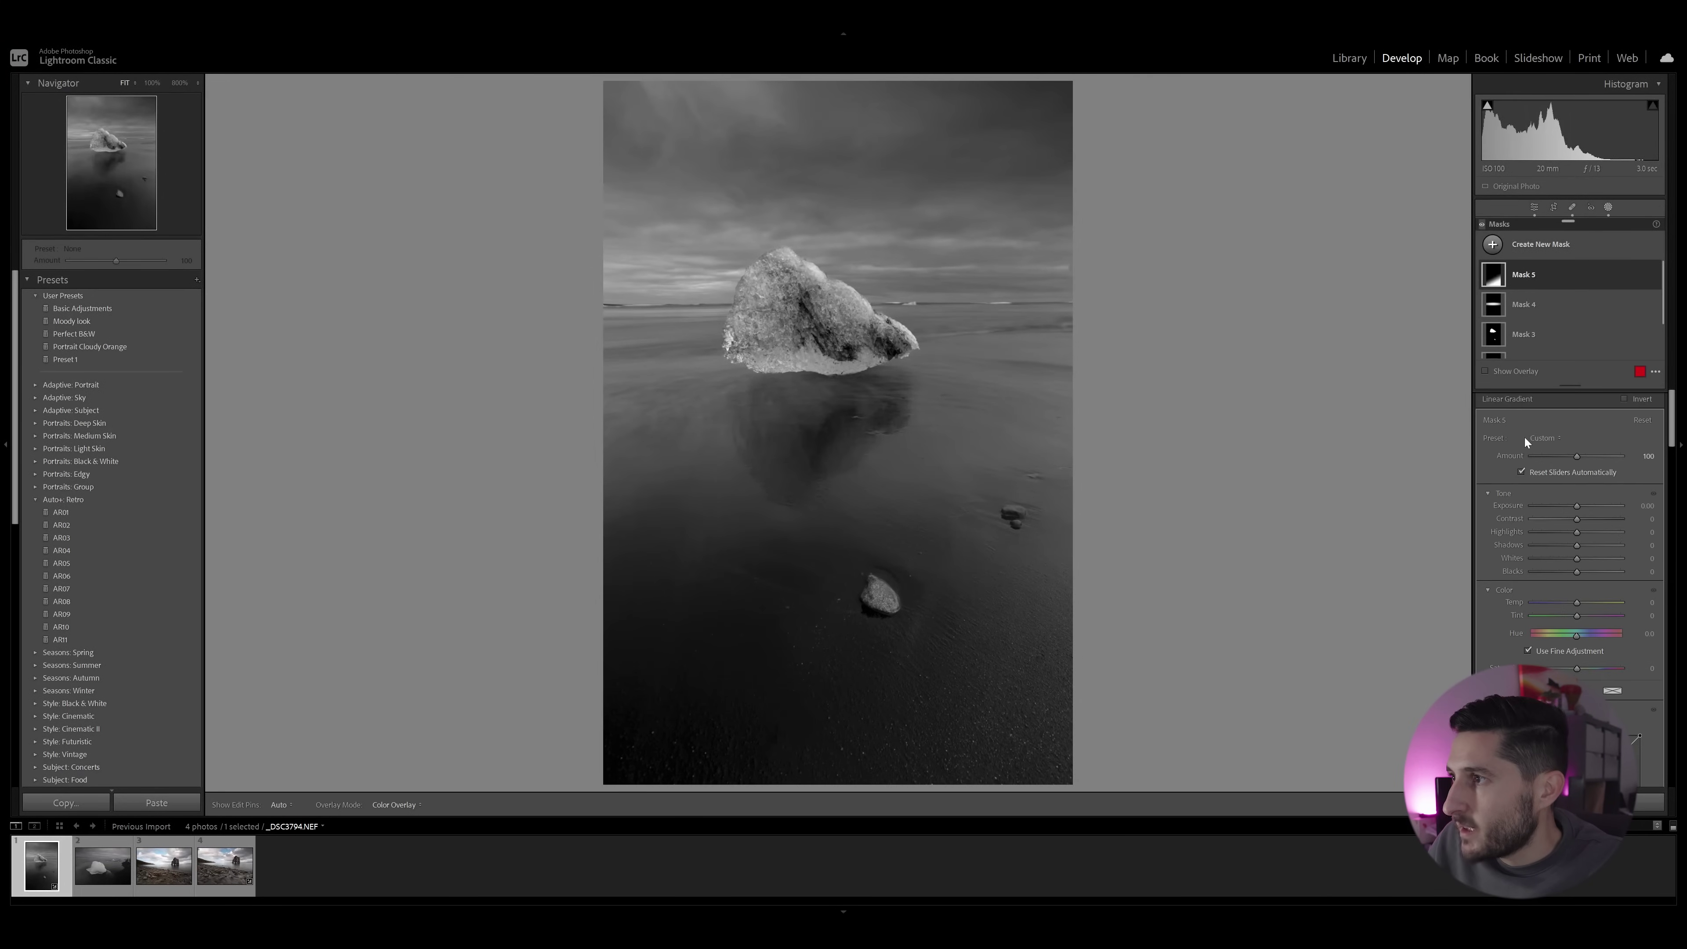
left_click(1574, 545)
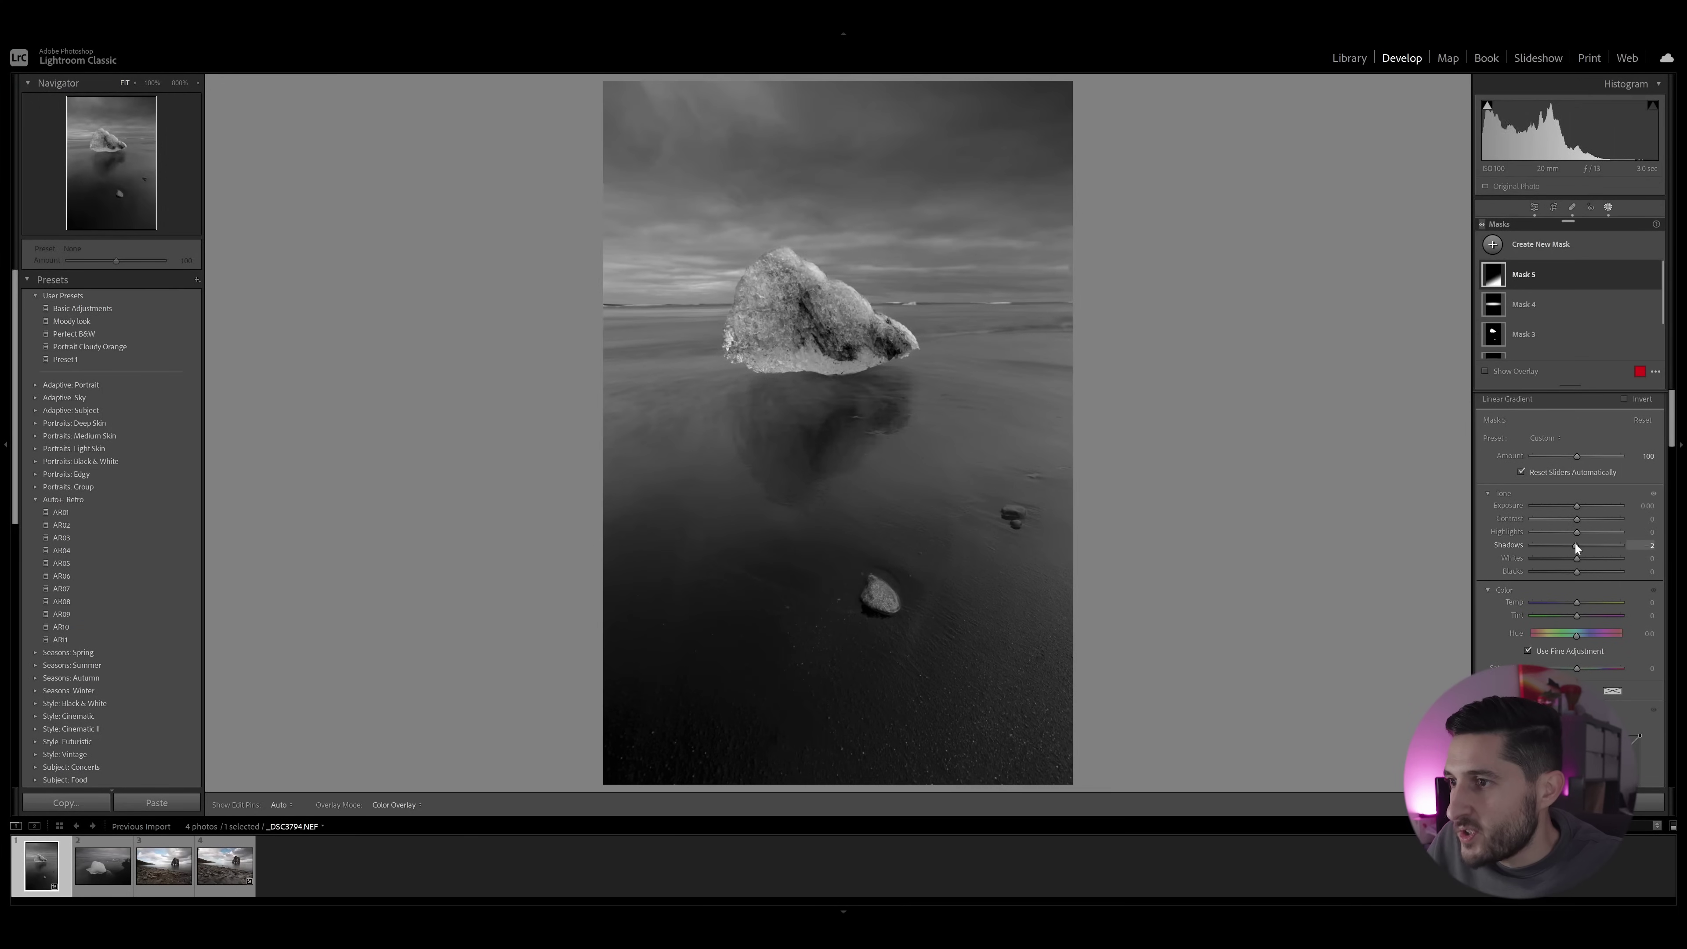
left_click_drag(1570, 545, 1568, 544)
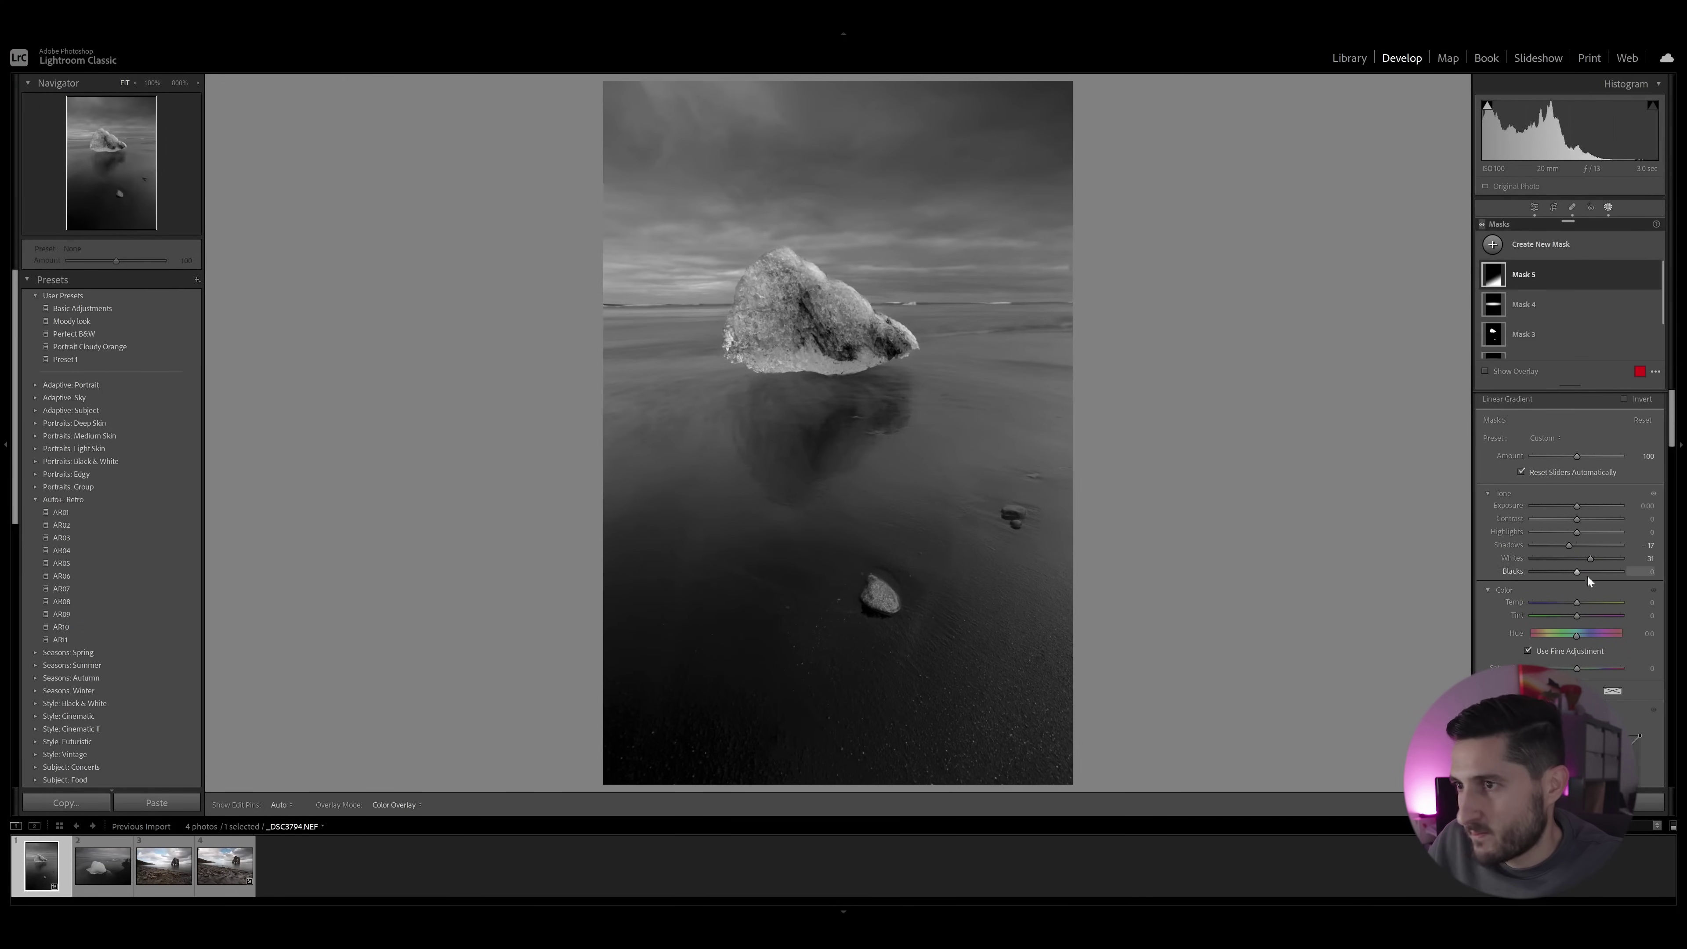
left_click(1615, 262)
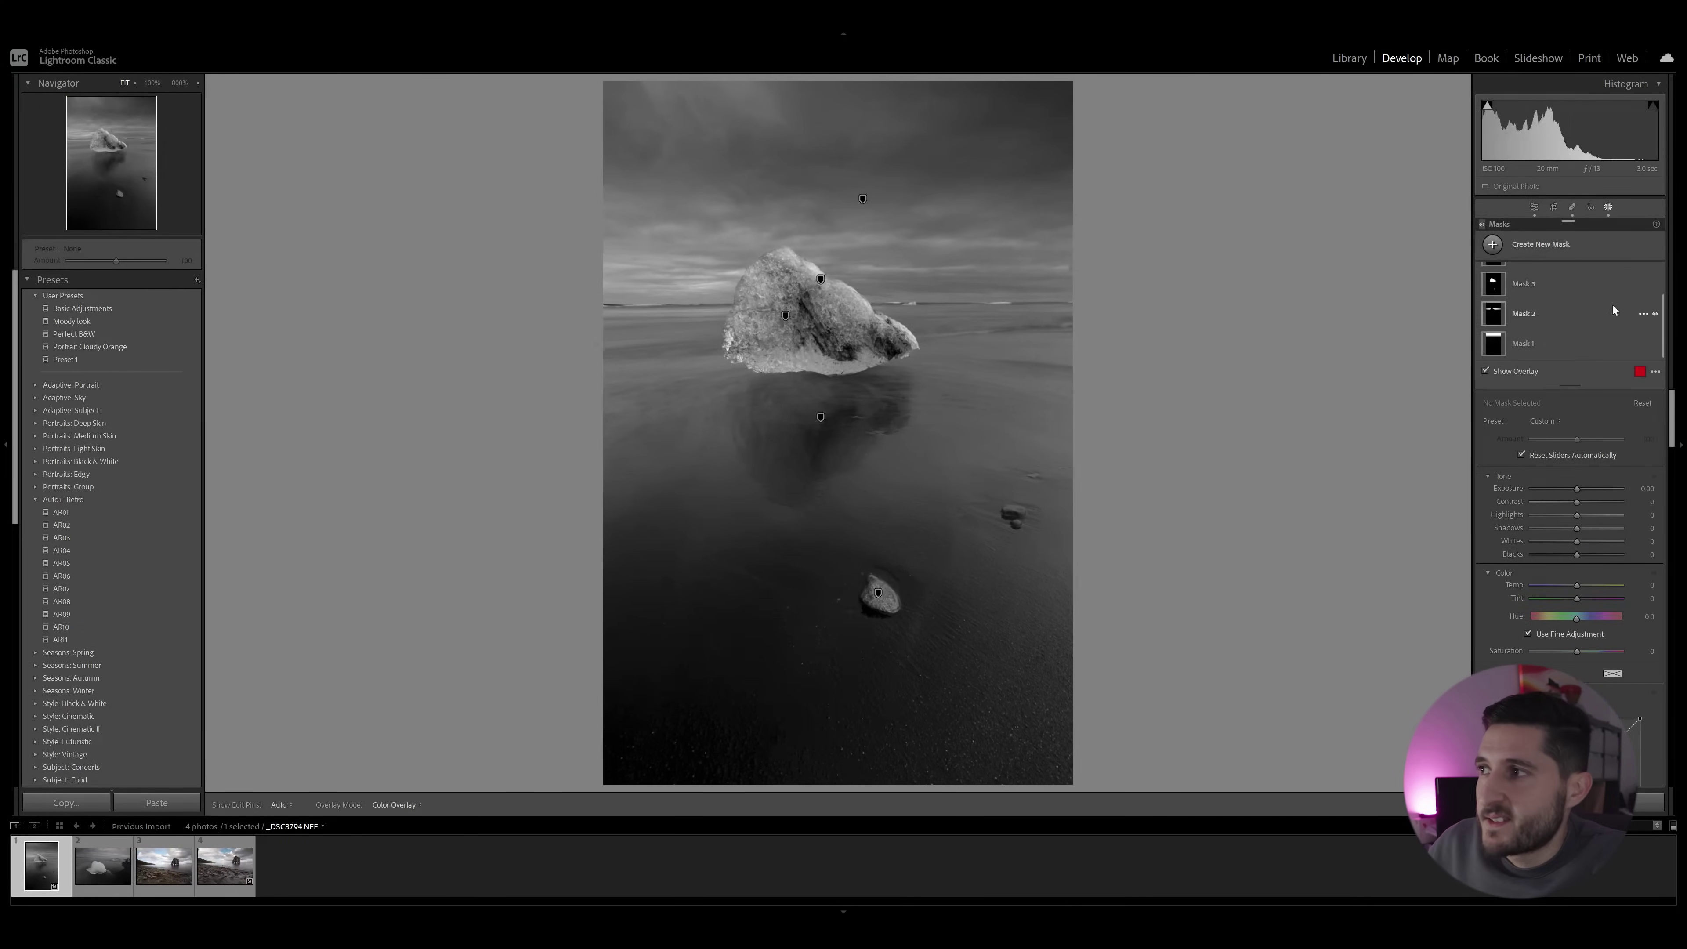
Increase the overall amount of the iceberg subject mask to 122.
left_click(1560, 283)
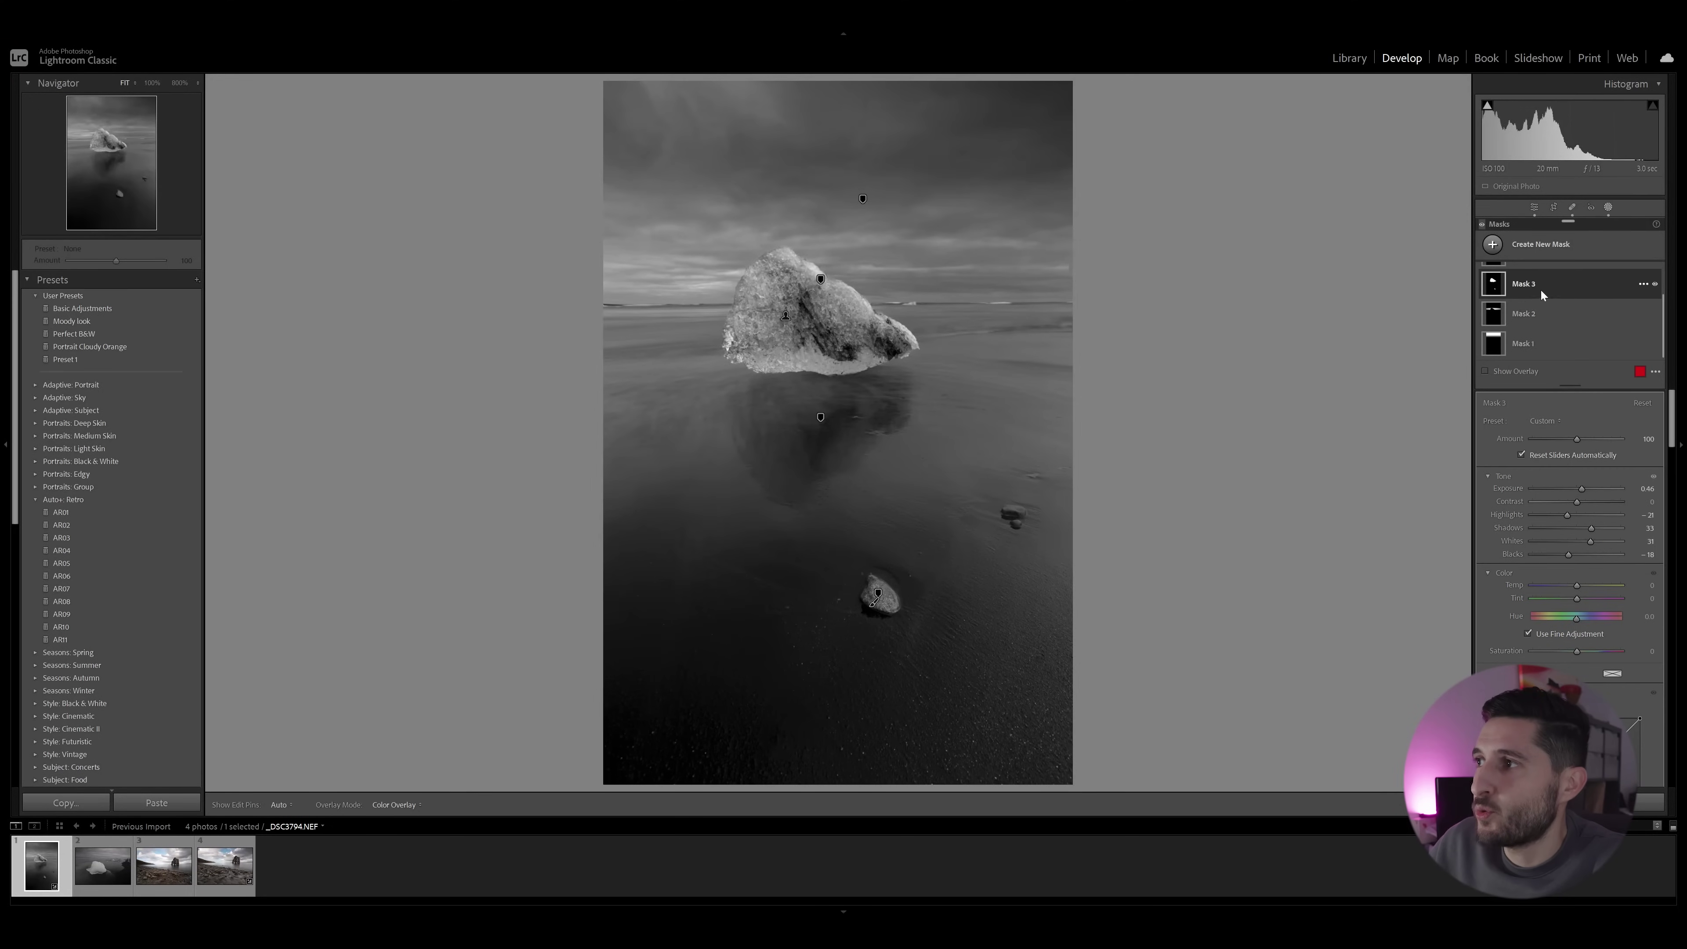
scroll(1557, 309, "up", 1)
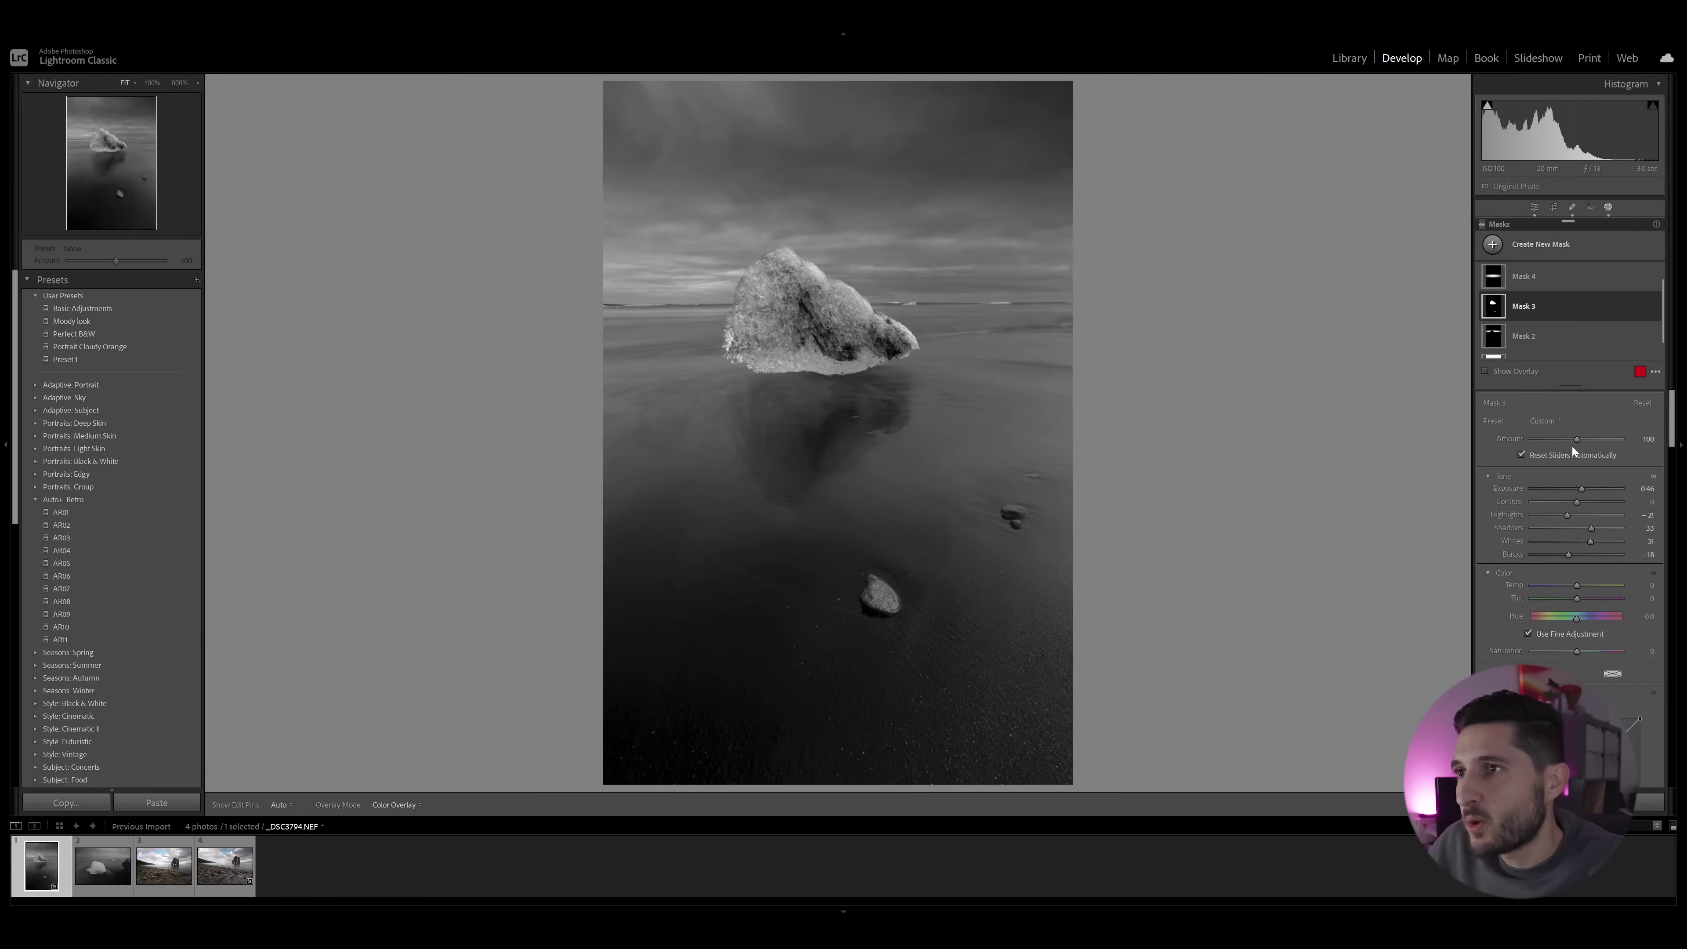
left_click_drag(1580, 439, 1580, 439)
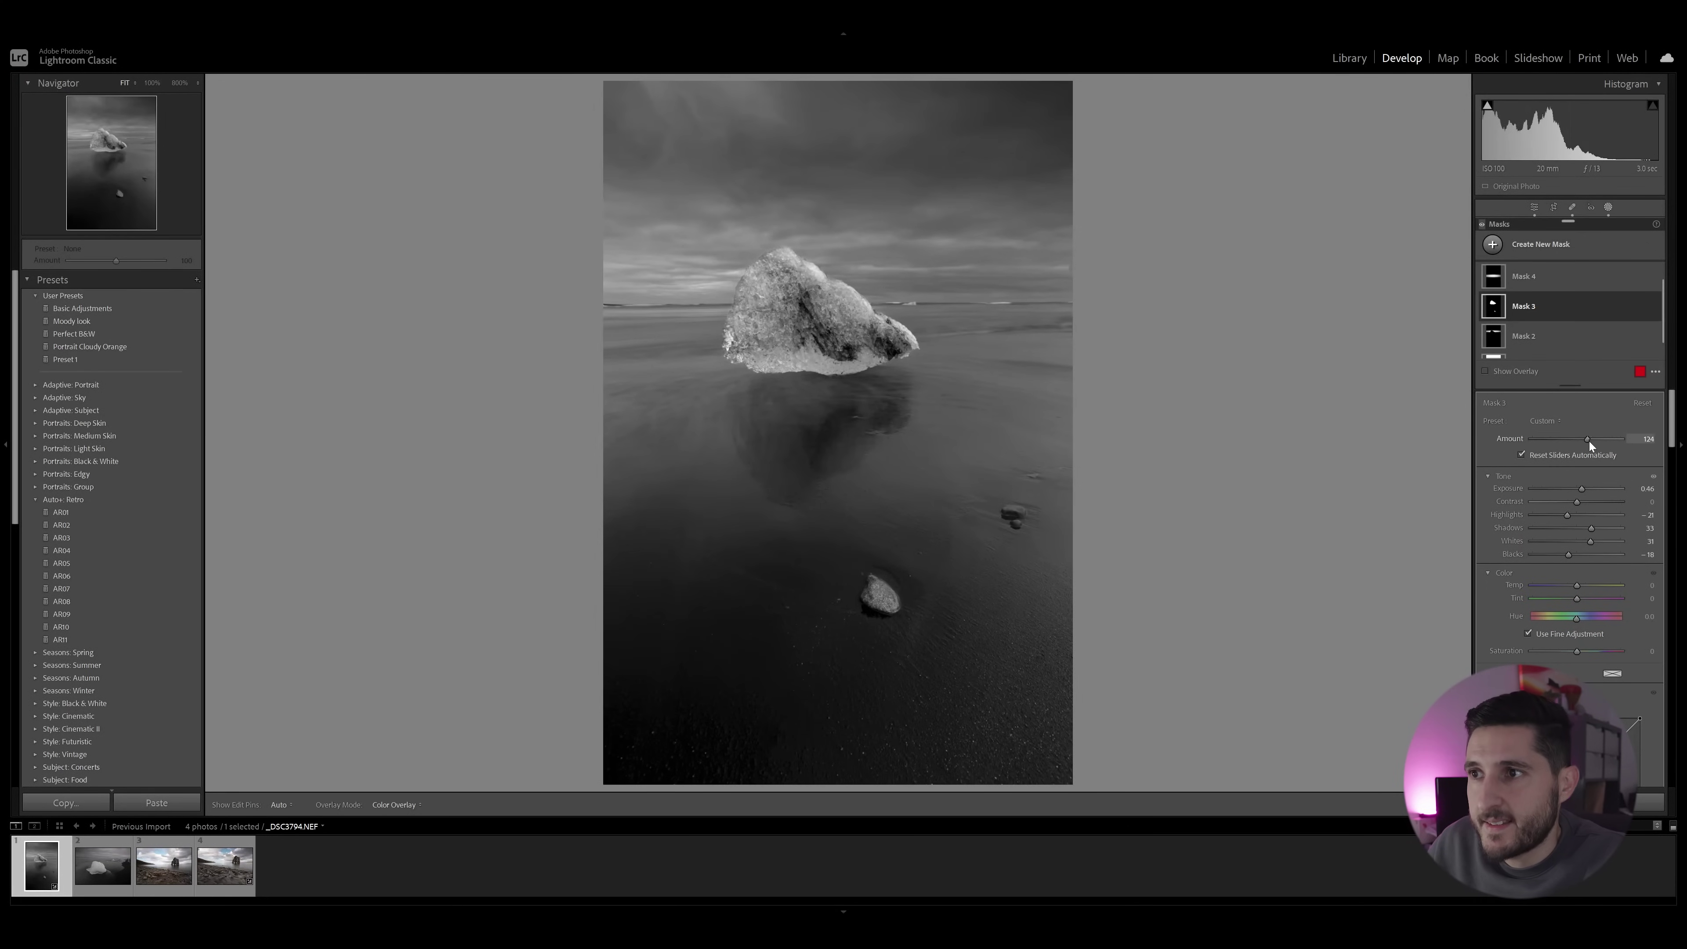
left_click_drag(1583, 442, 1593, 443)
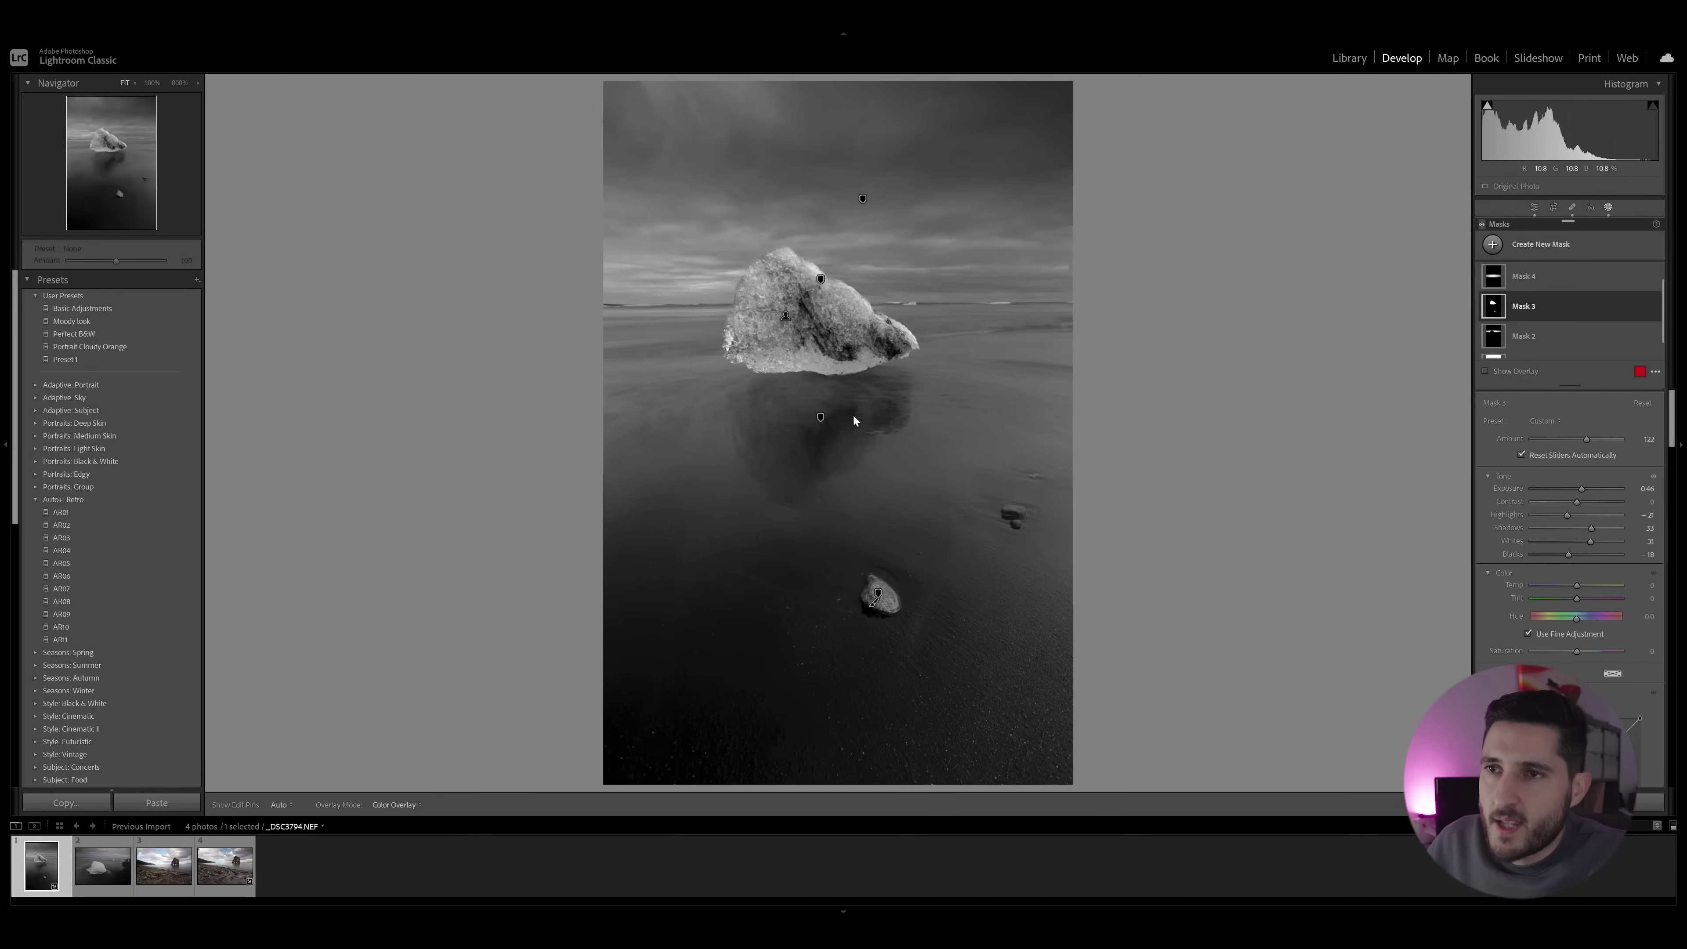
Create a brush mask and paint over the iceberg's reflection in the water, using size 5.0, flow 62 and density 57.
left_click(1526, 245)
left_click(1525, 367)
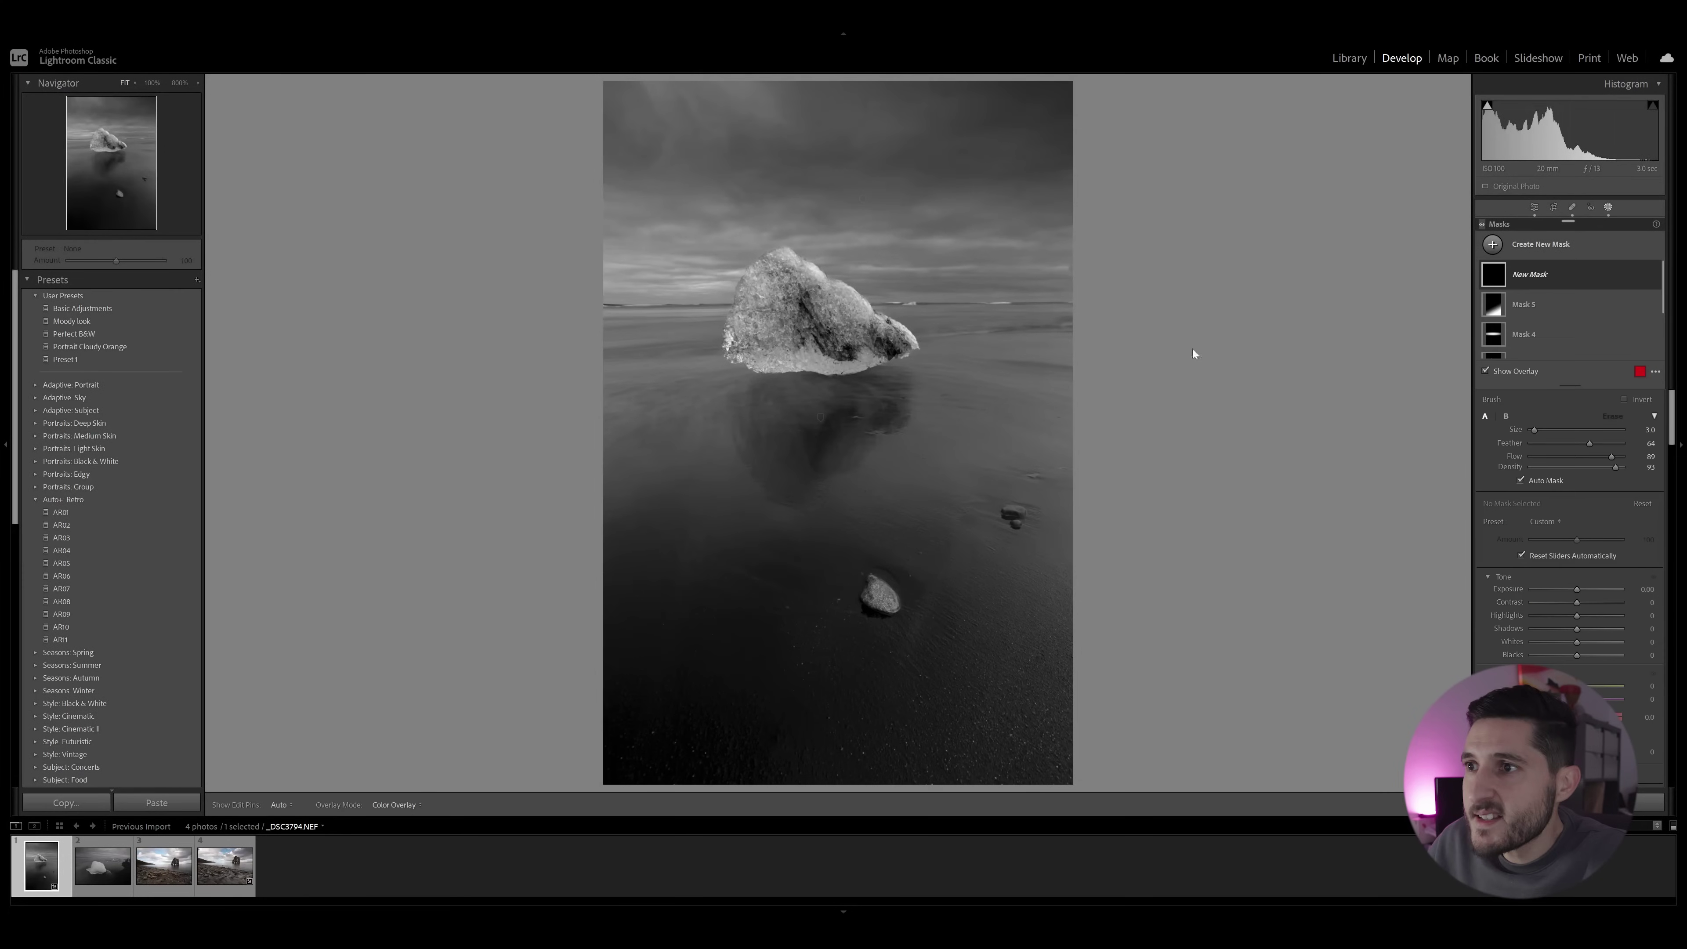
scroll(789, 426, "up", 2)
mouse_move(771, 406)
left_mouse_down()
mouse_move(757, 399)
mouse_move(794, 456)
mouse_move(862, 415)
mouse_move(858, 392)
mouse_move(782, 401)
mouse_move(828, 422)
left_mouse_up()
left_click_drag(1612, 456, 1583, 467)
scroll(764, 420, "down", 3)
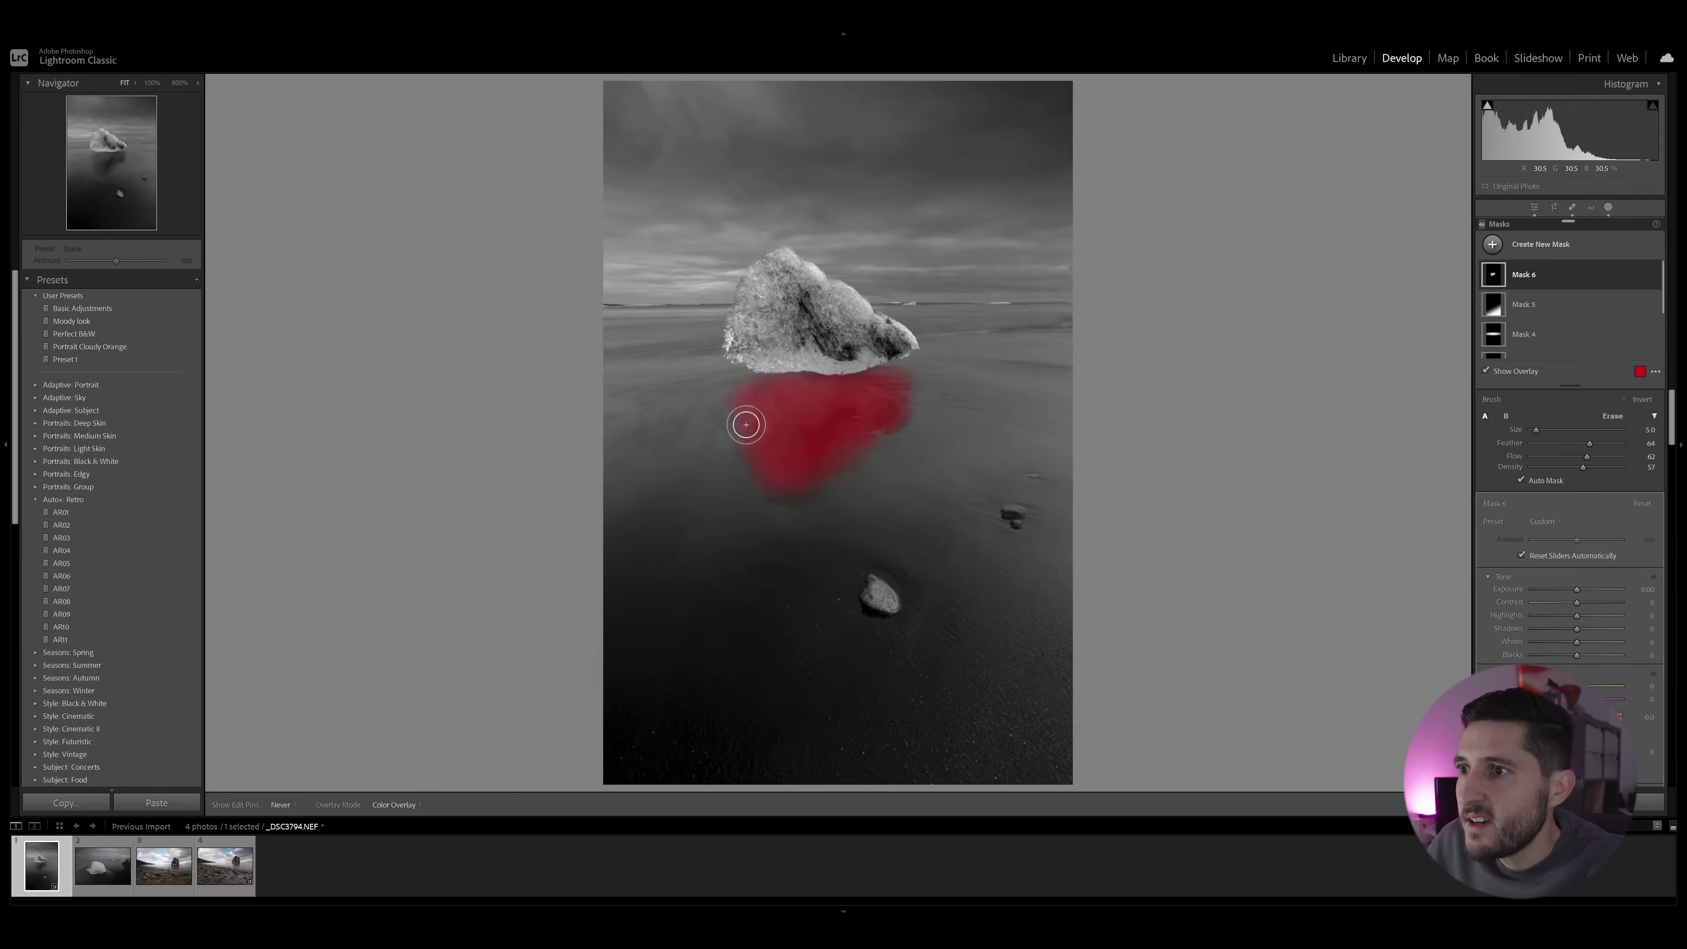
key("h")
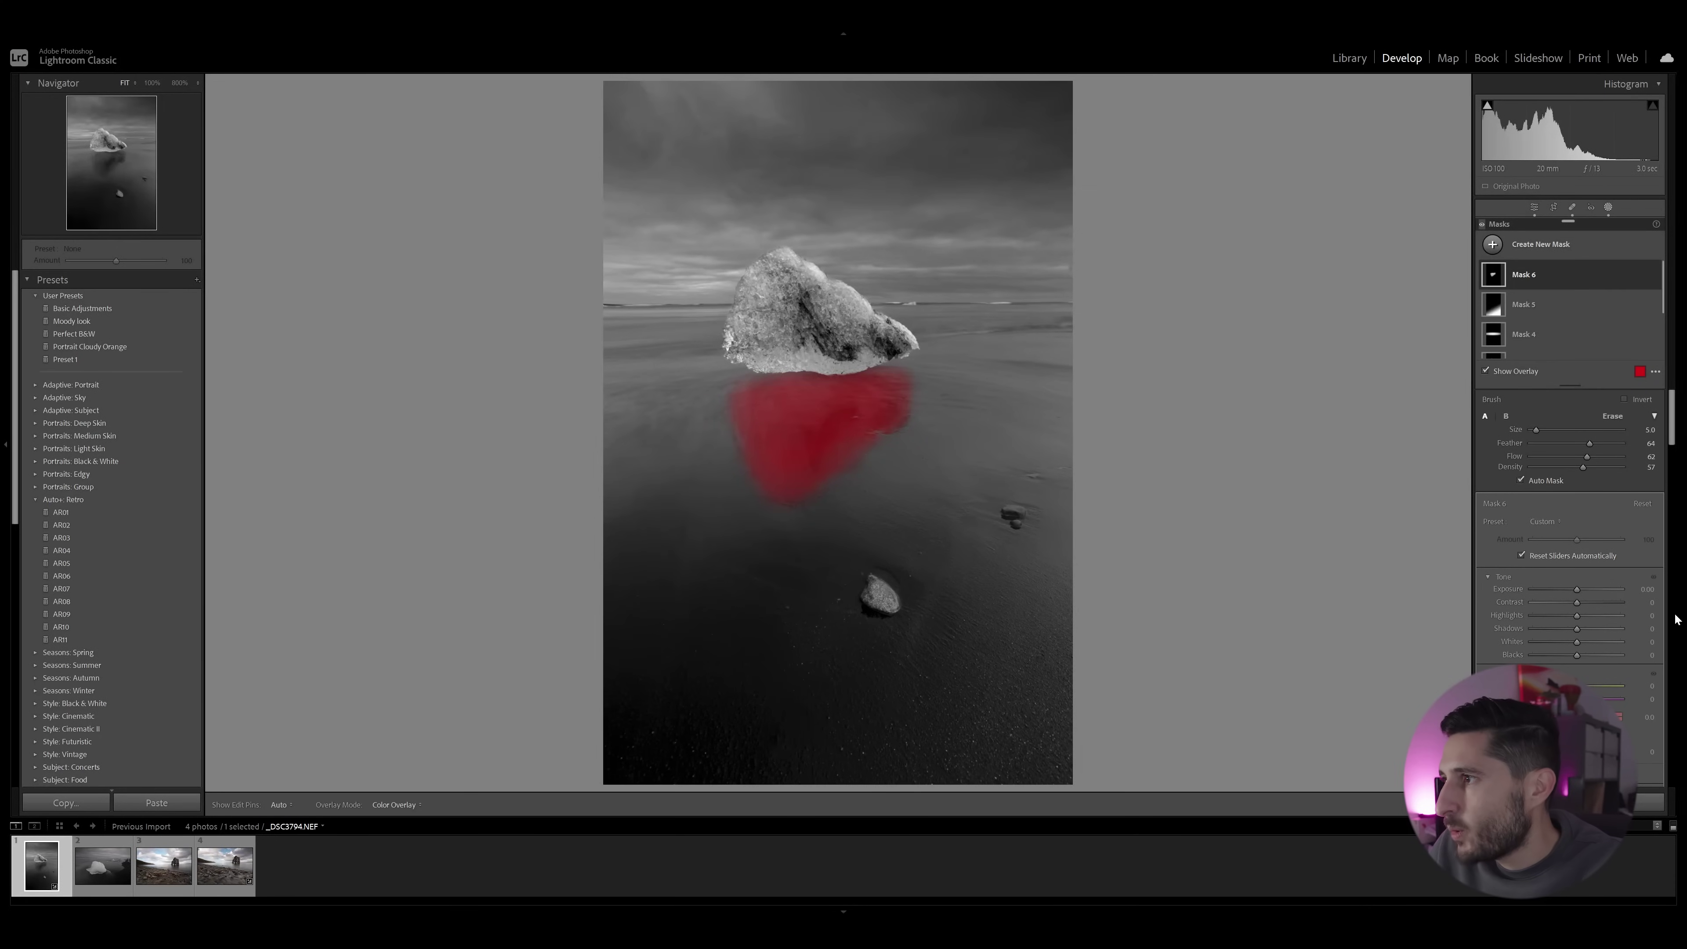
Brighten the reflection mask with exposure 1.10, contrast 28, highlights 90, shadows 9, whites 62 and blacks −5.
key("o")
left_click_drag(1577, 589, 1604, 618)
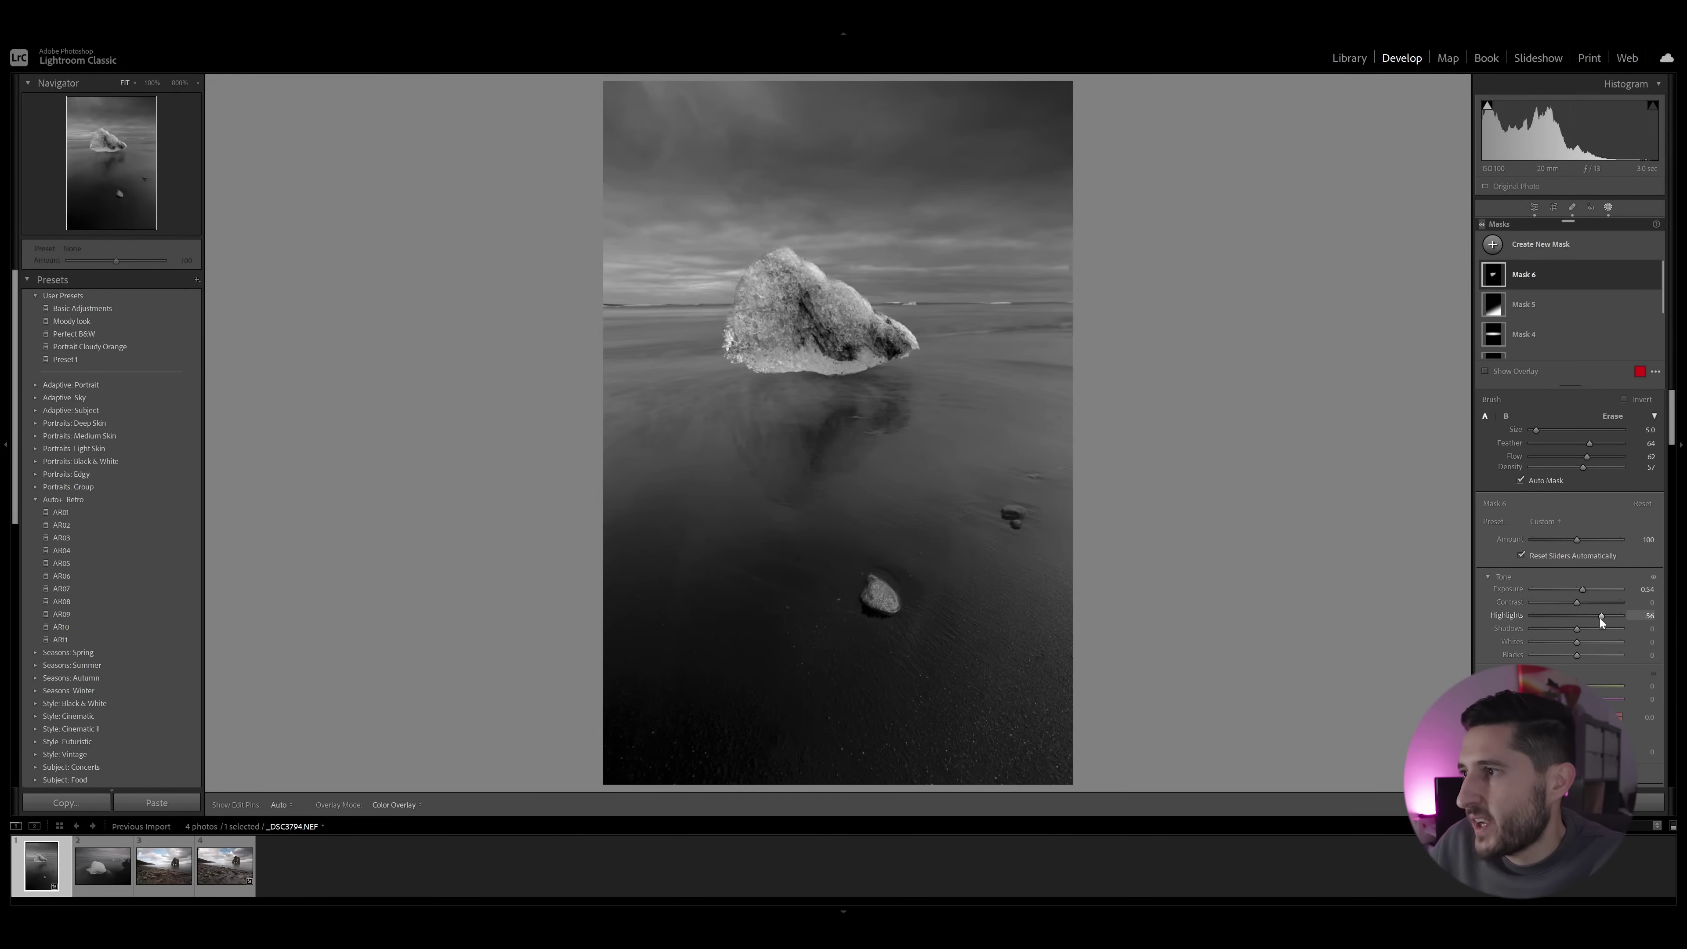
left_click_drag(1578, 642, 1609, 641)
left_click_drag(1577, 628, 1573, 655)
left_click_drag(1583, 589, 1580, 628)
left_click_drag(1609, 642, 1575, 654)
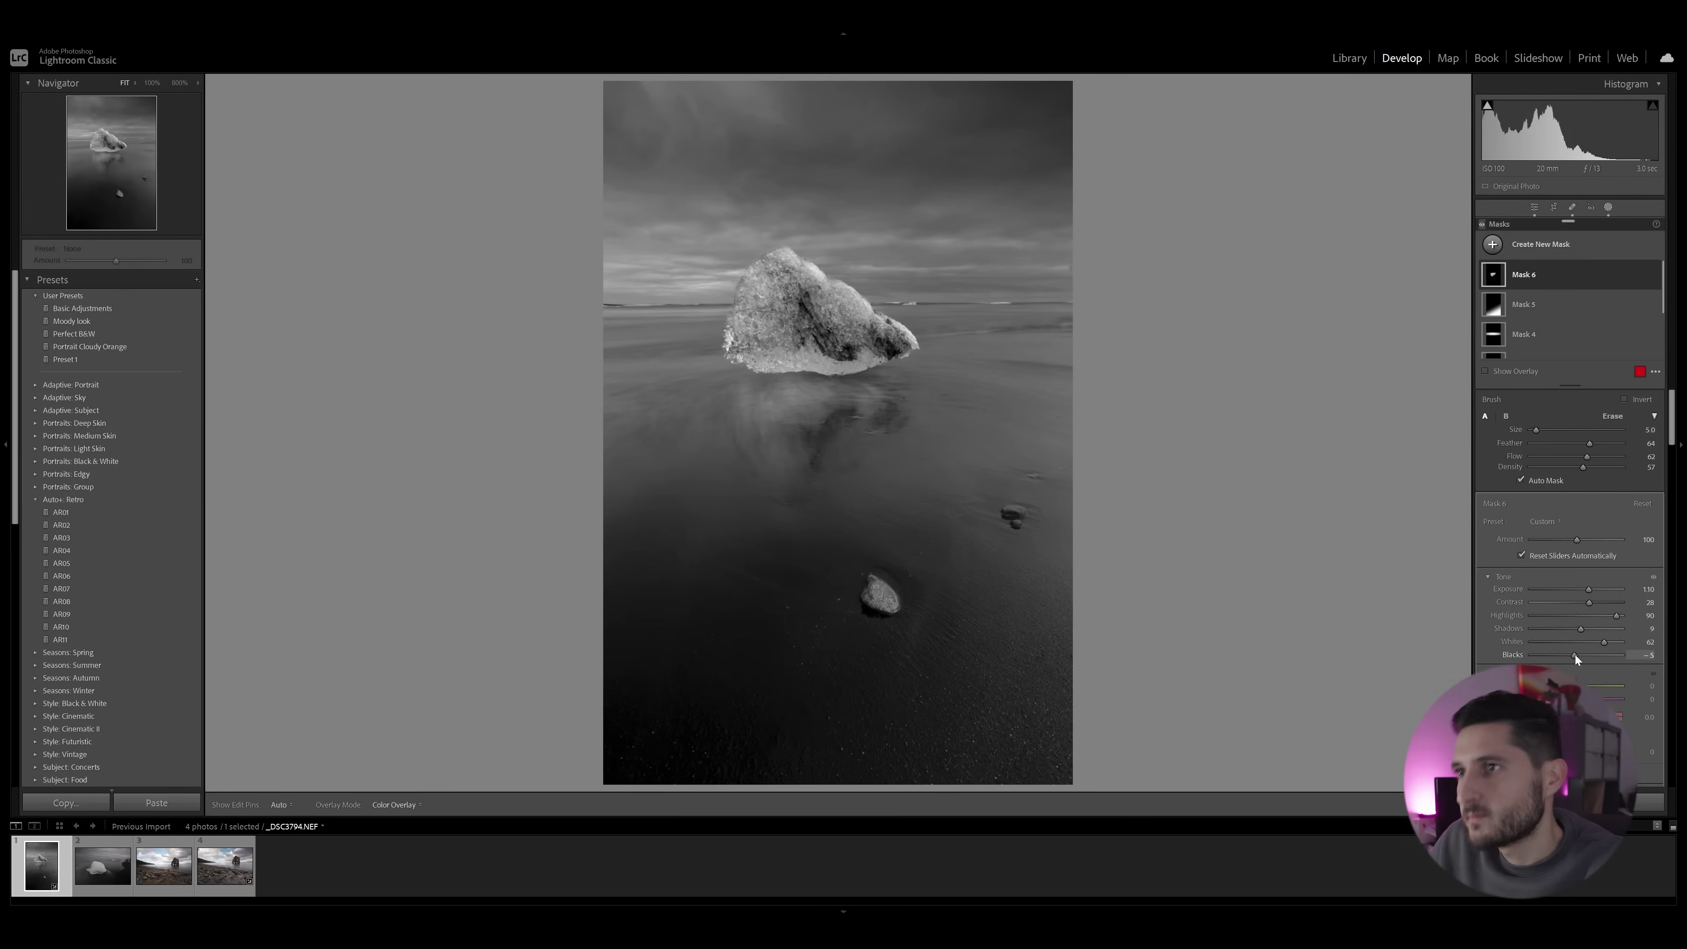
left_click(1610, 208)
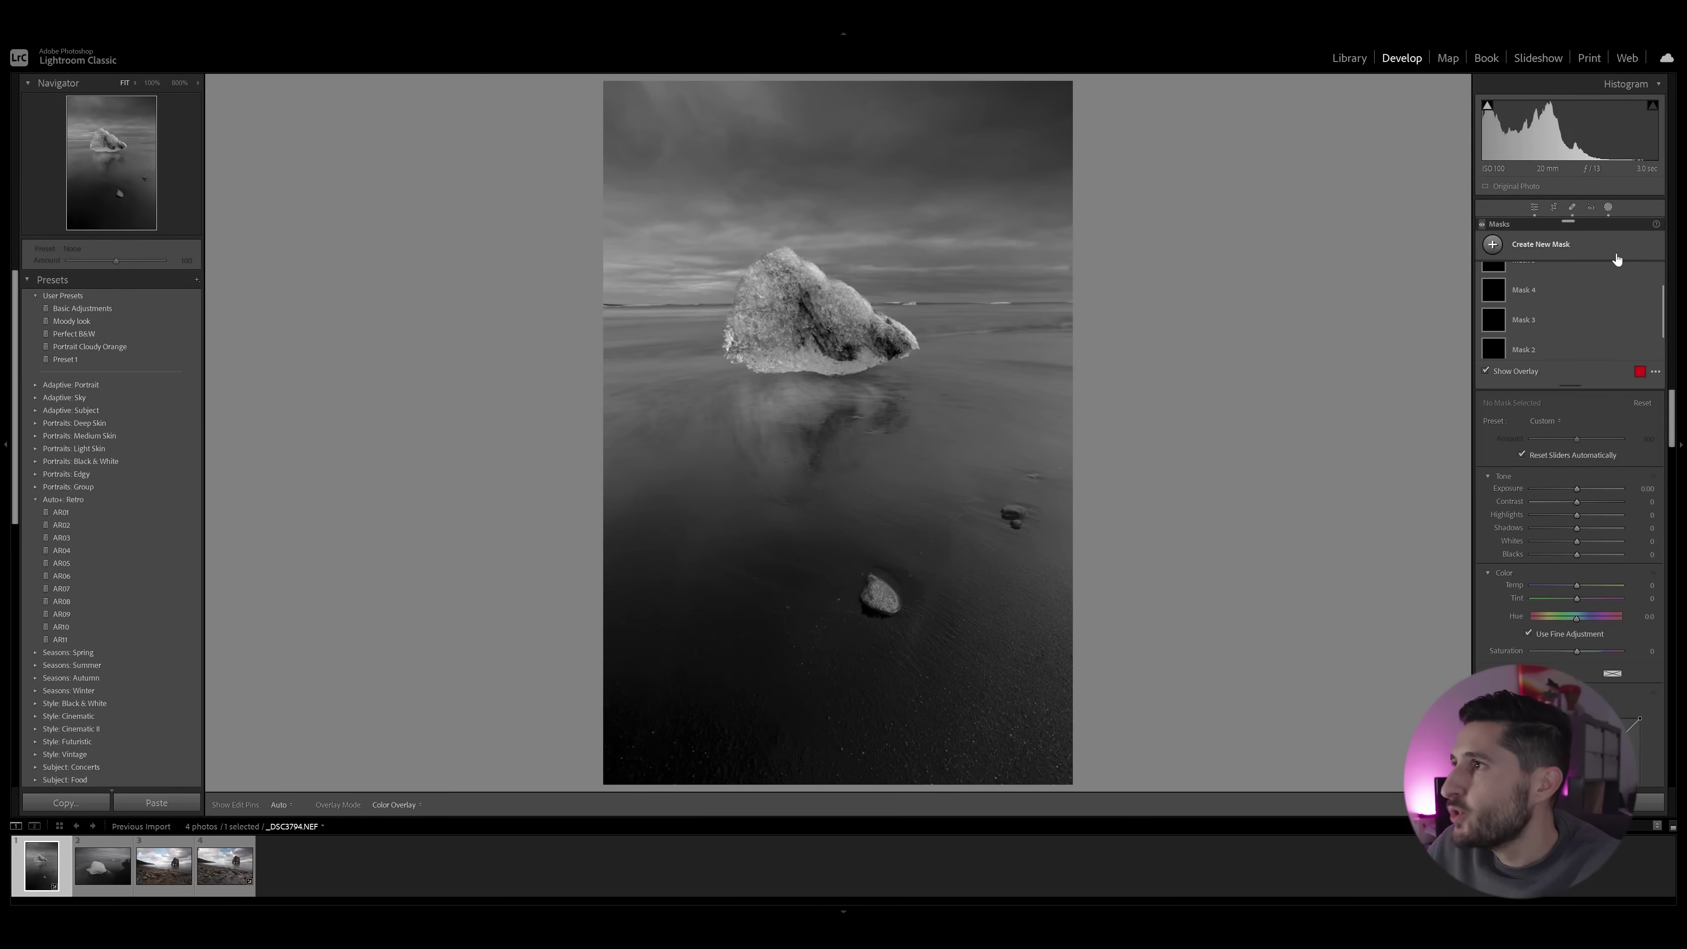
Create a wide radial gradient mask across the iceberg and horizon, and subtract the subject from it.
left_click(1537, 246)
left_click(1545, 398)
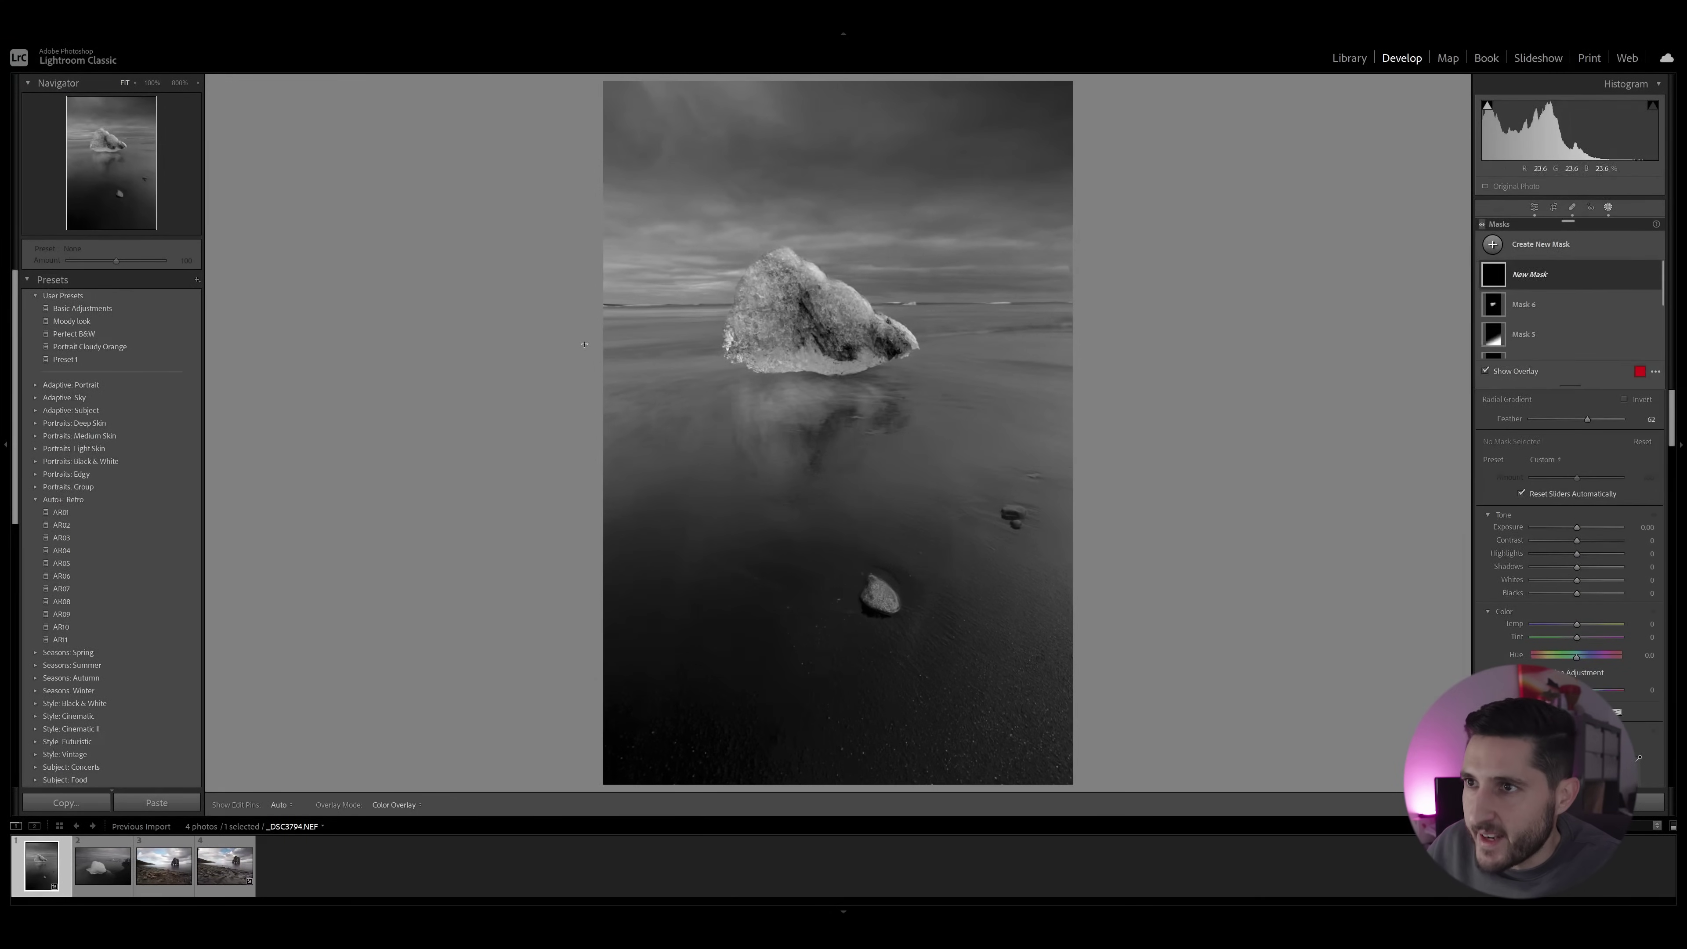
left_click_drag(607, 294, 823, 329)
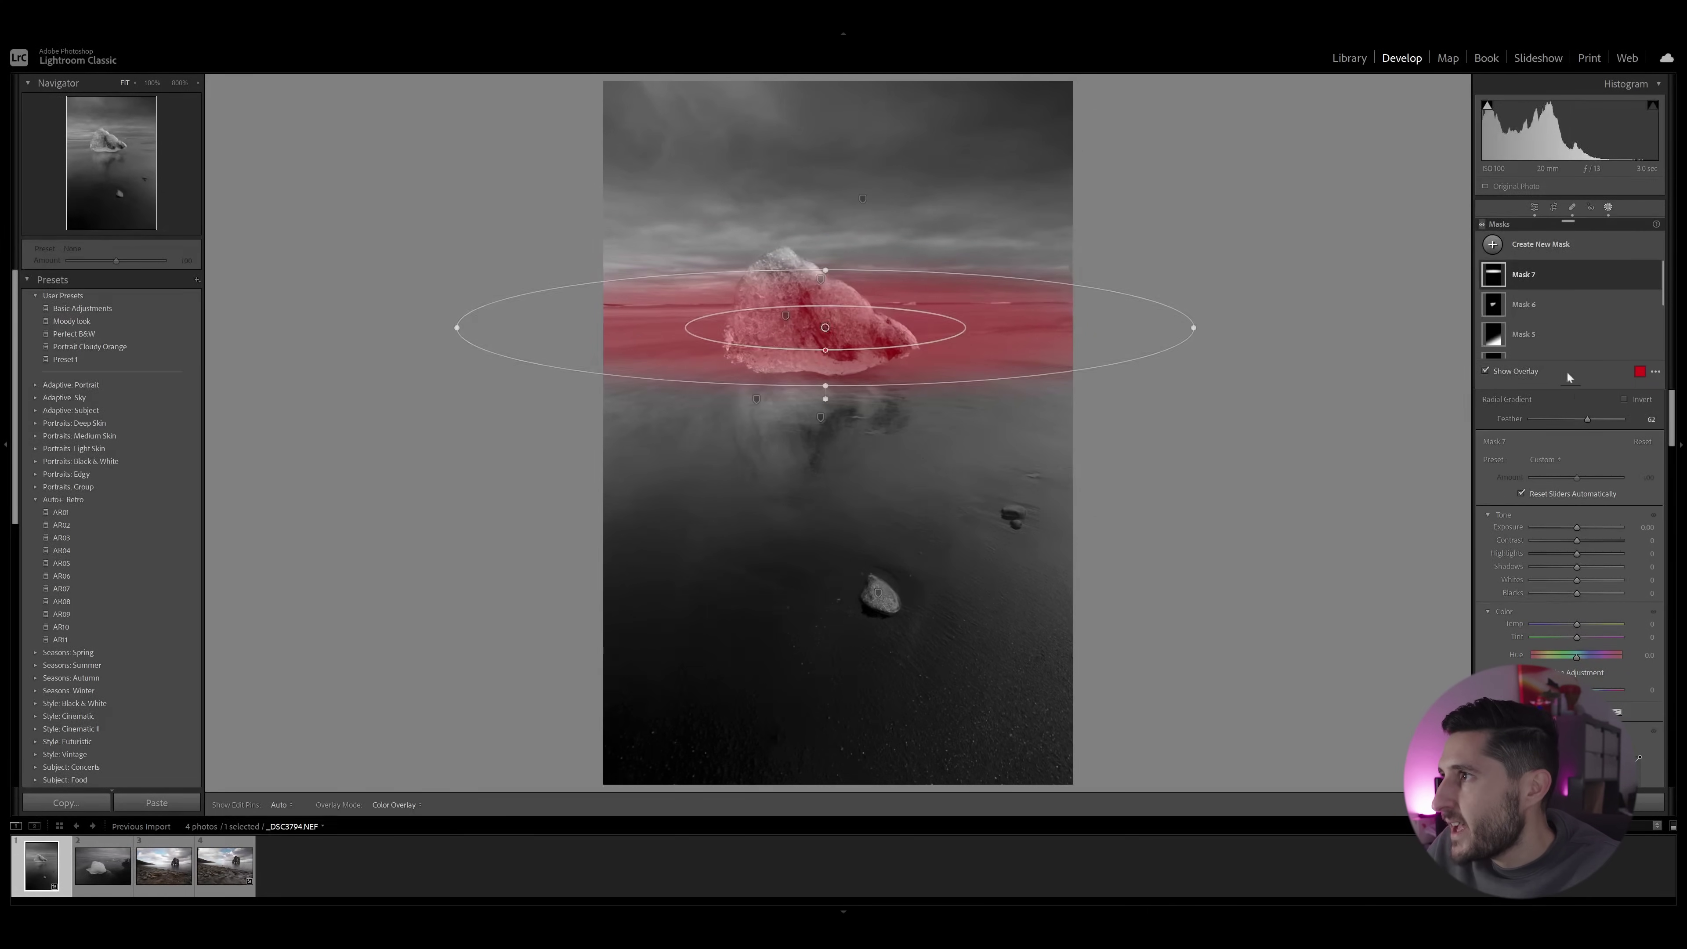
left_click(1590, 272)
left_click(1616, 317)
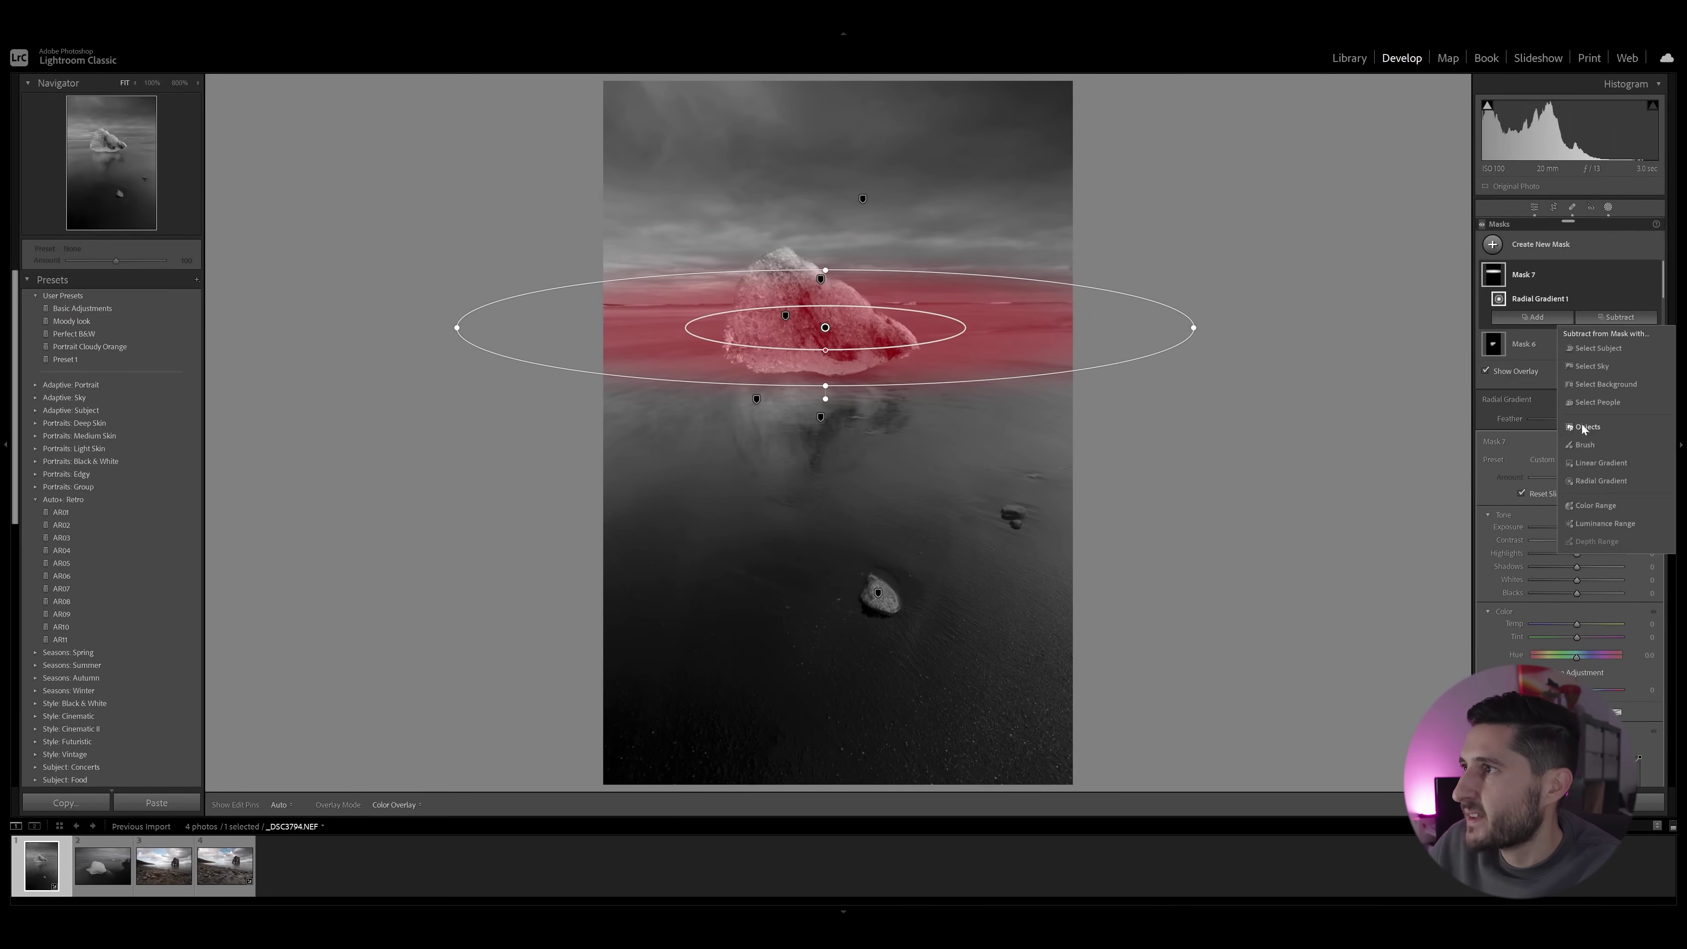
left_click(1598, 350)
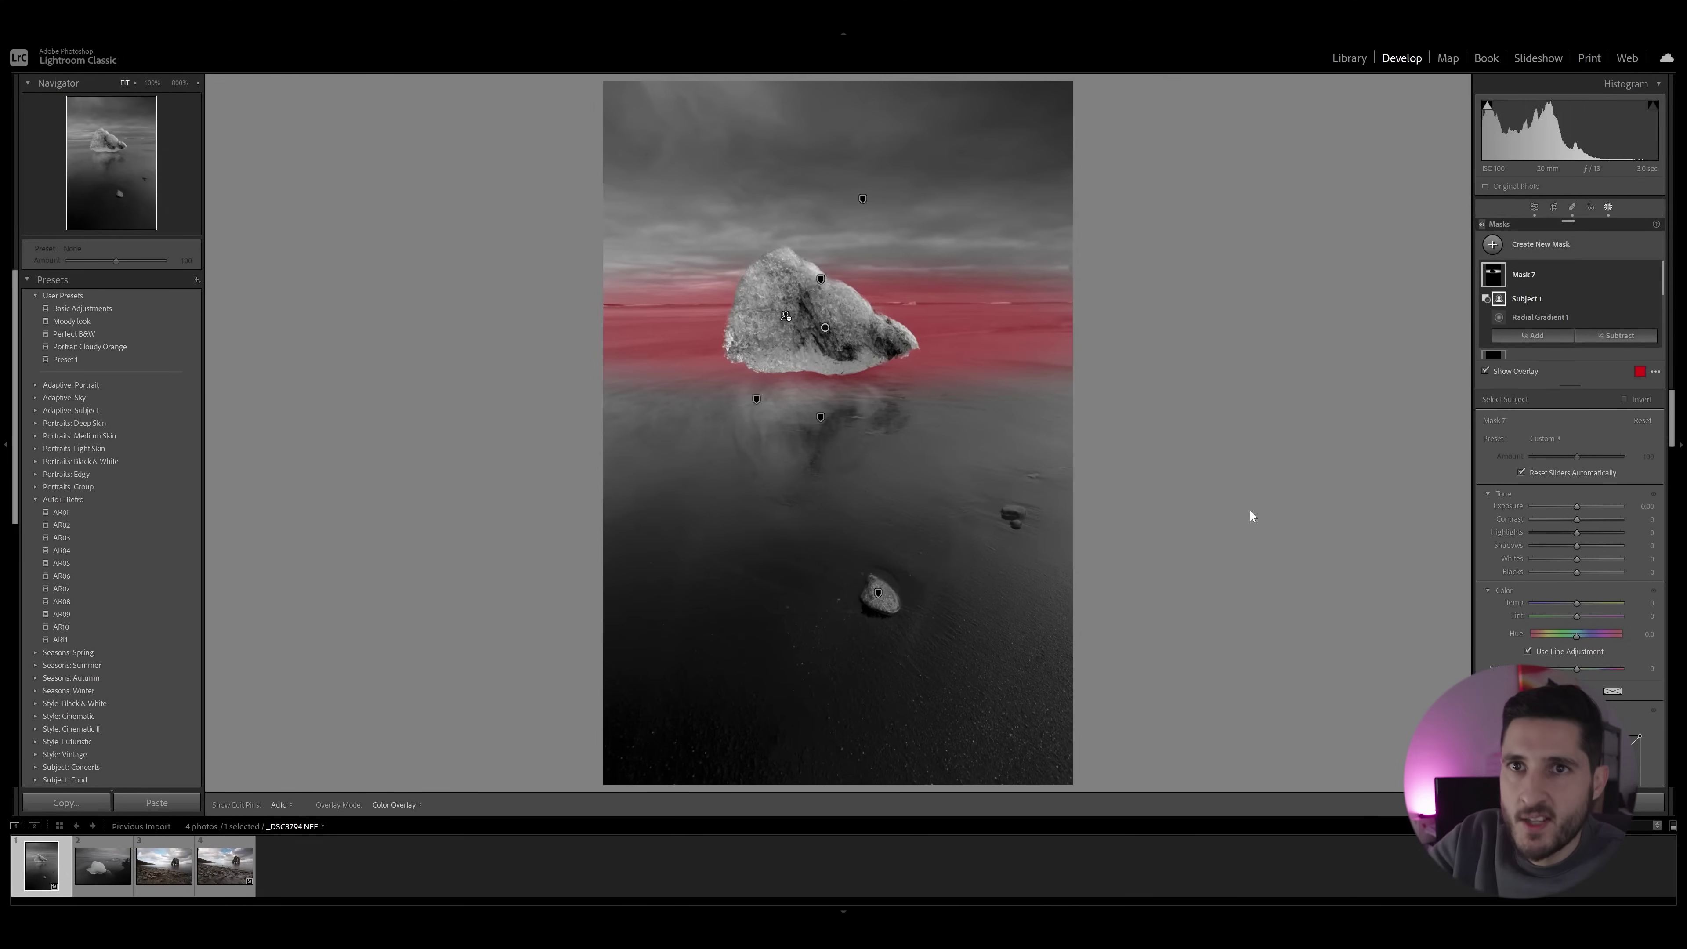
Lower the new horizon mask's exposure to −0.22 and leave masking.
left_click_drag(1576, 509, 1570, 509)
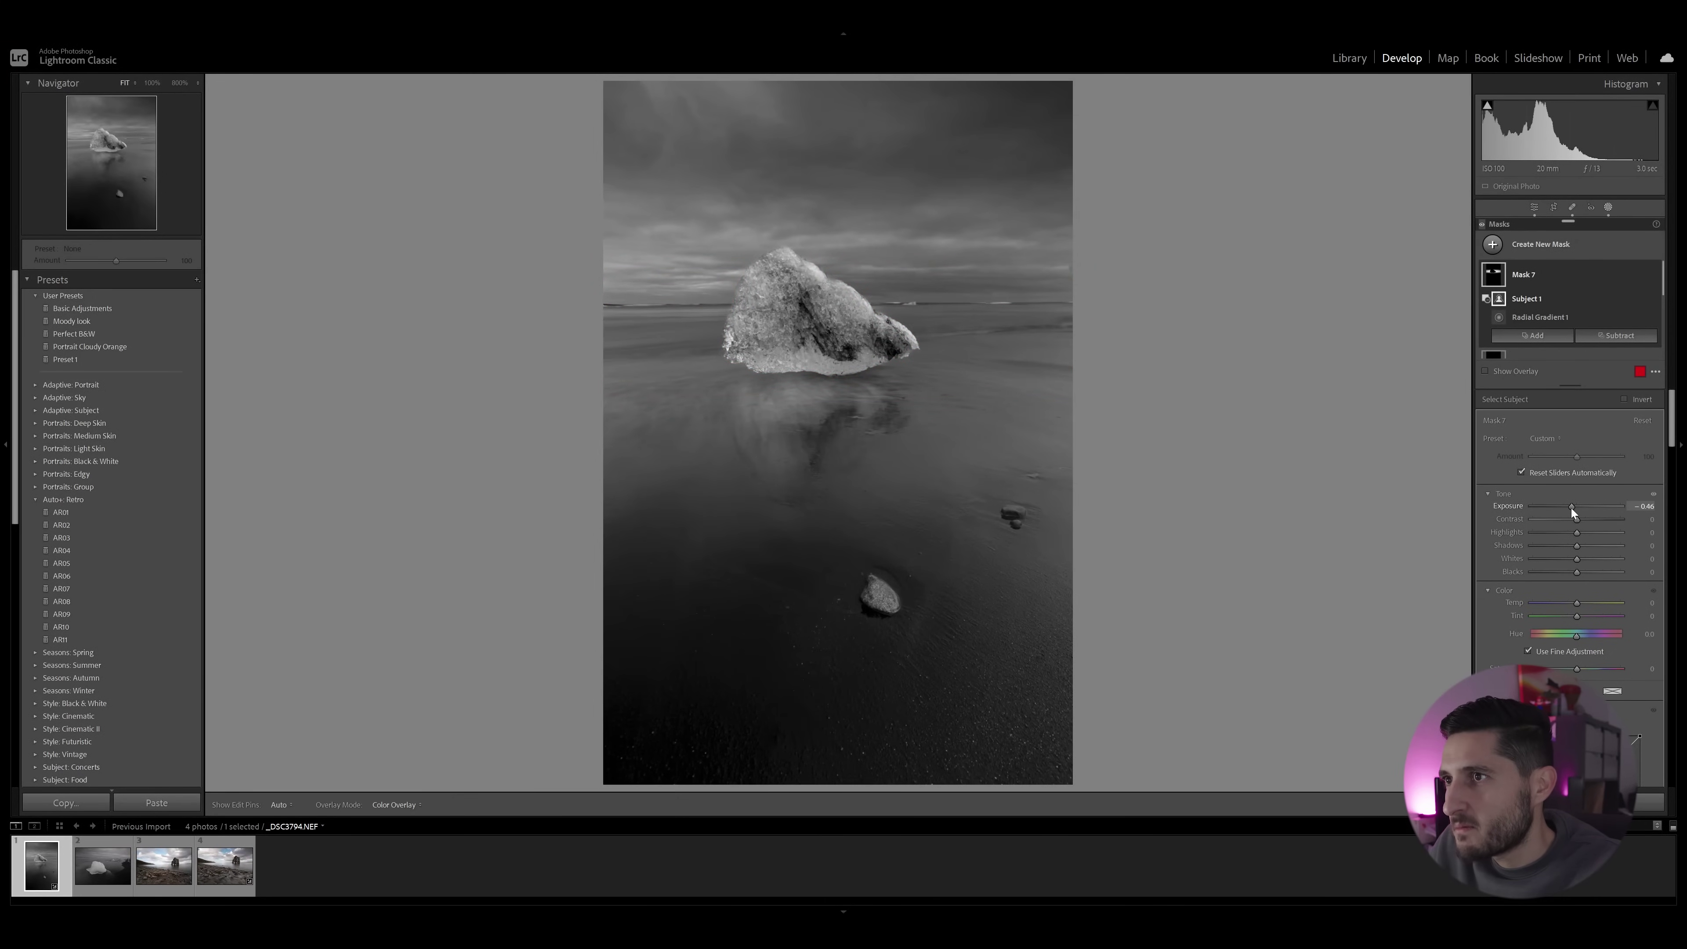
left_click_drag(1573, 509, 1573, 509)
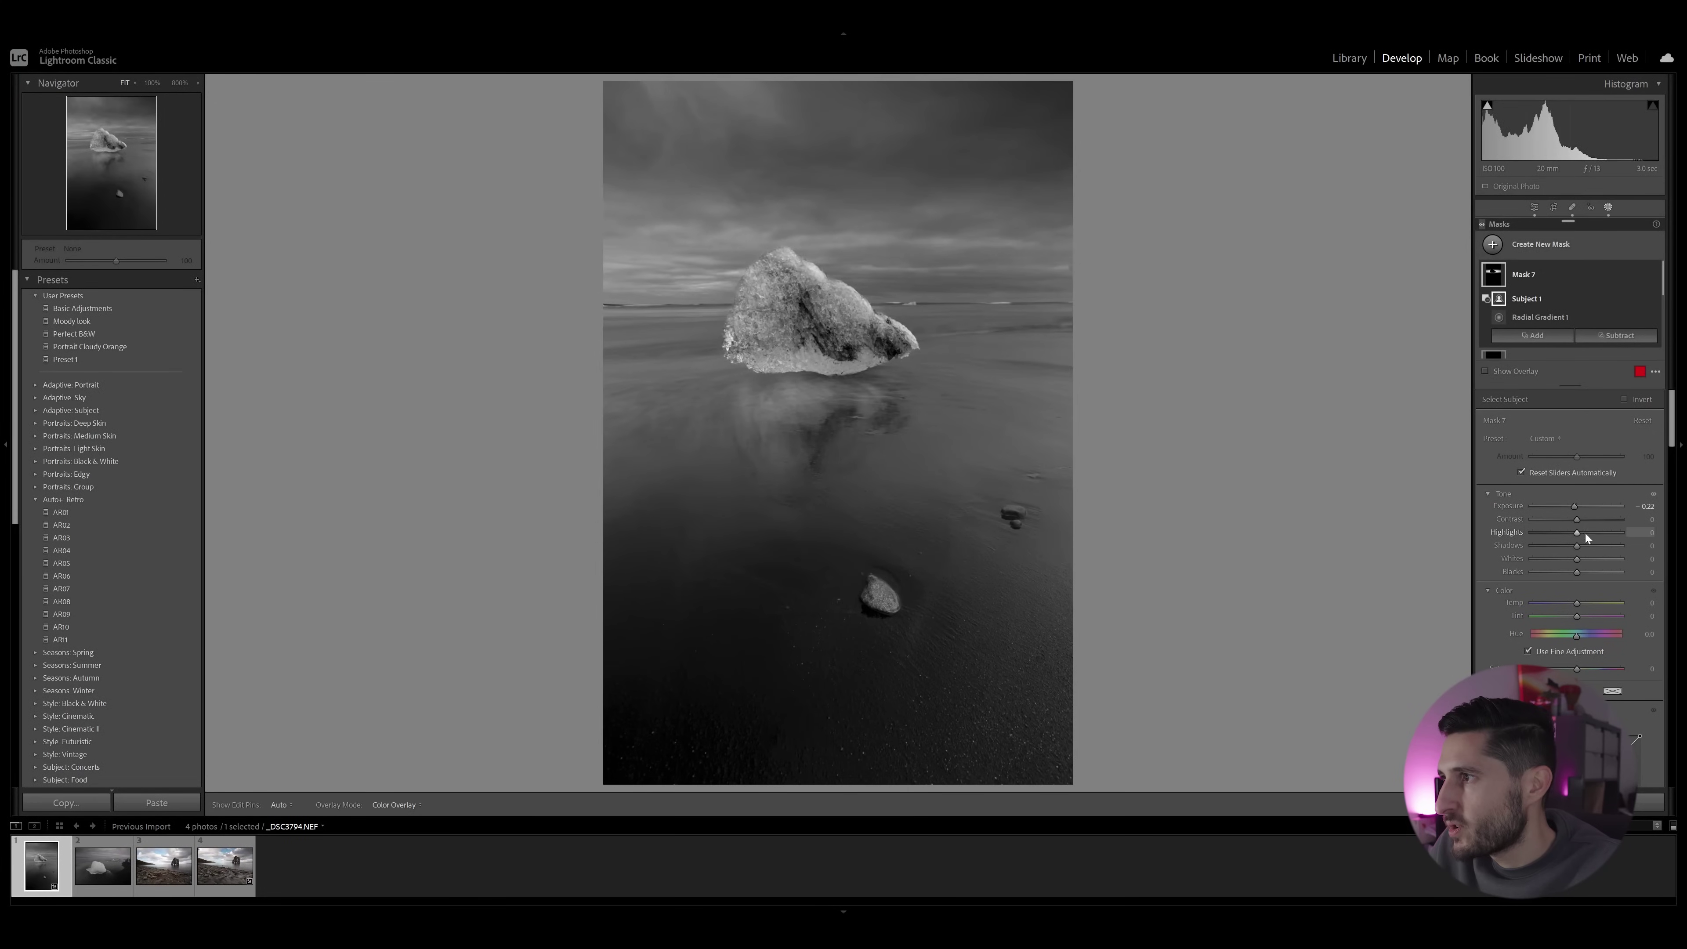
key("shift+w")
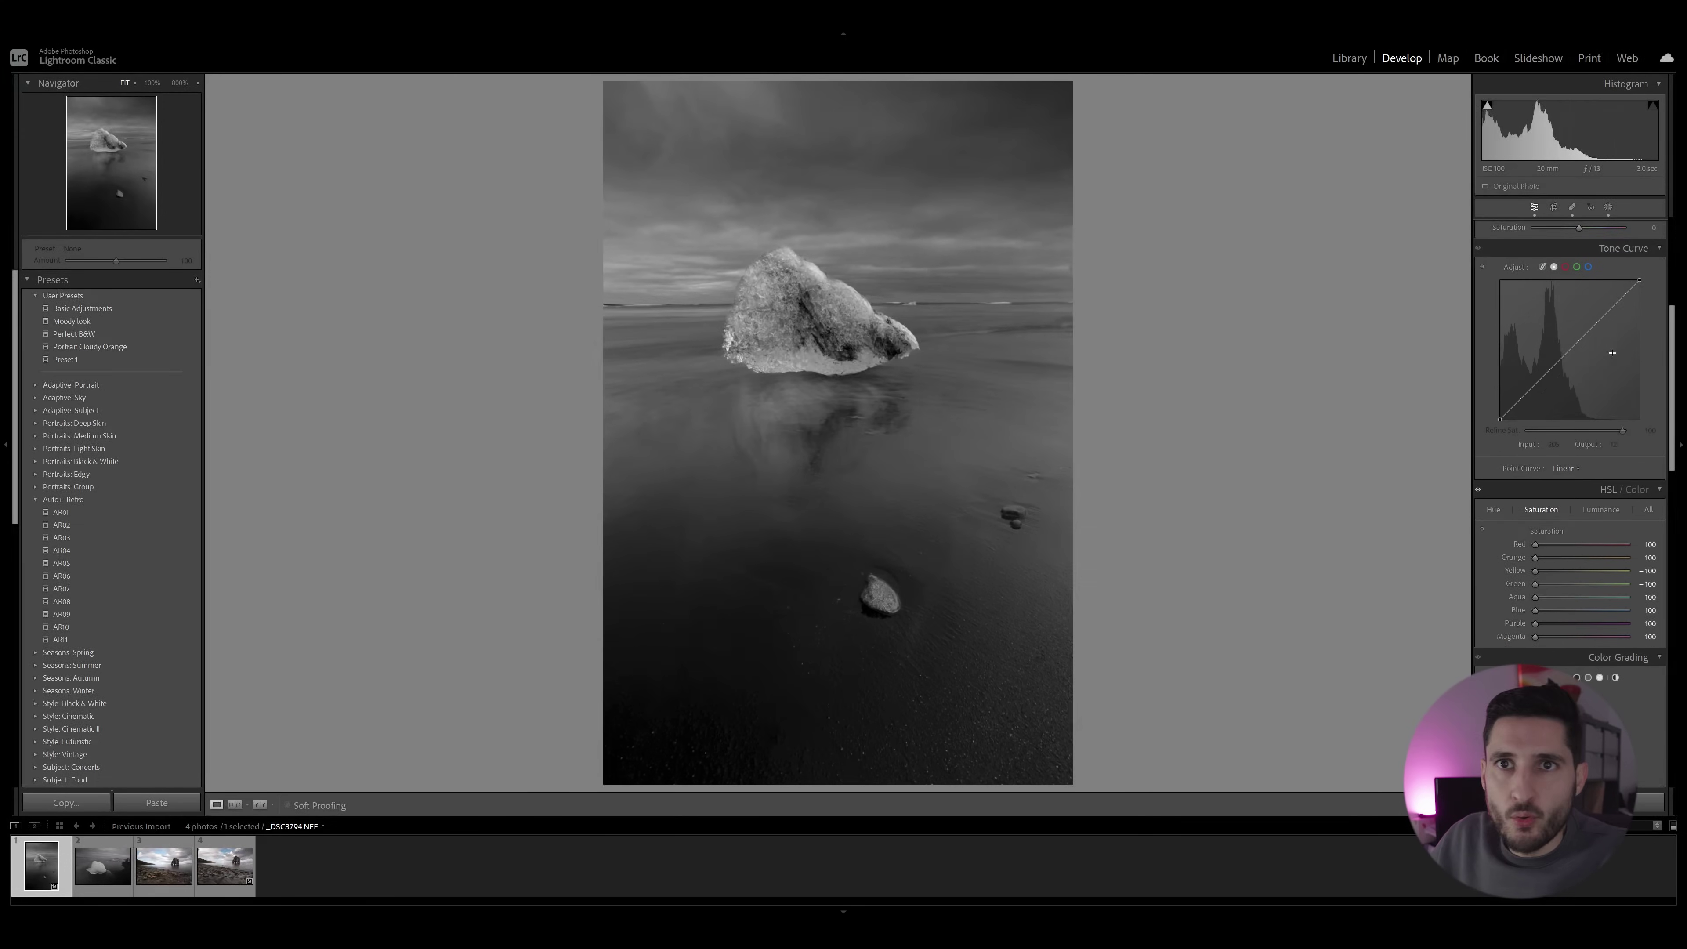
Crop the photo in from its lower-left corner at the original aspect ratio and straighten the horizon by about 0.31°.
key("r")
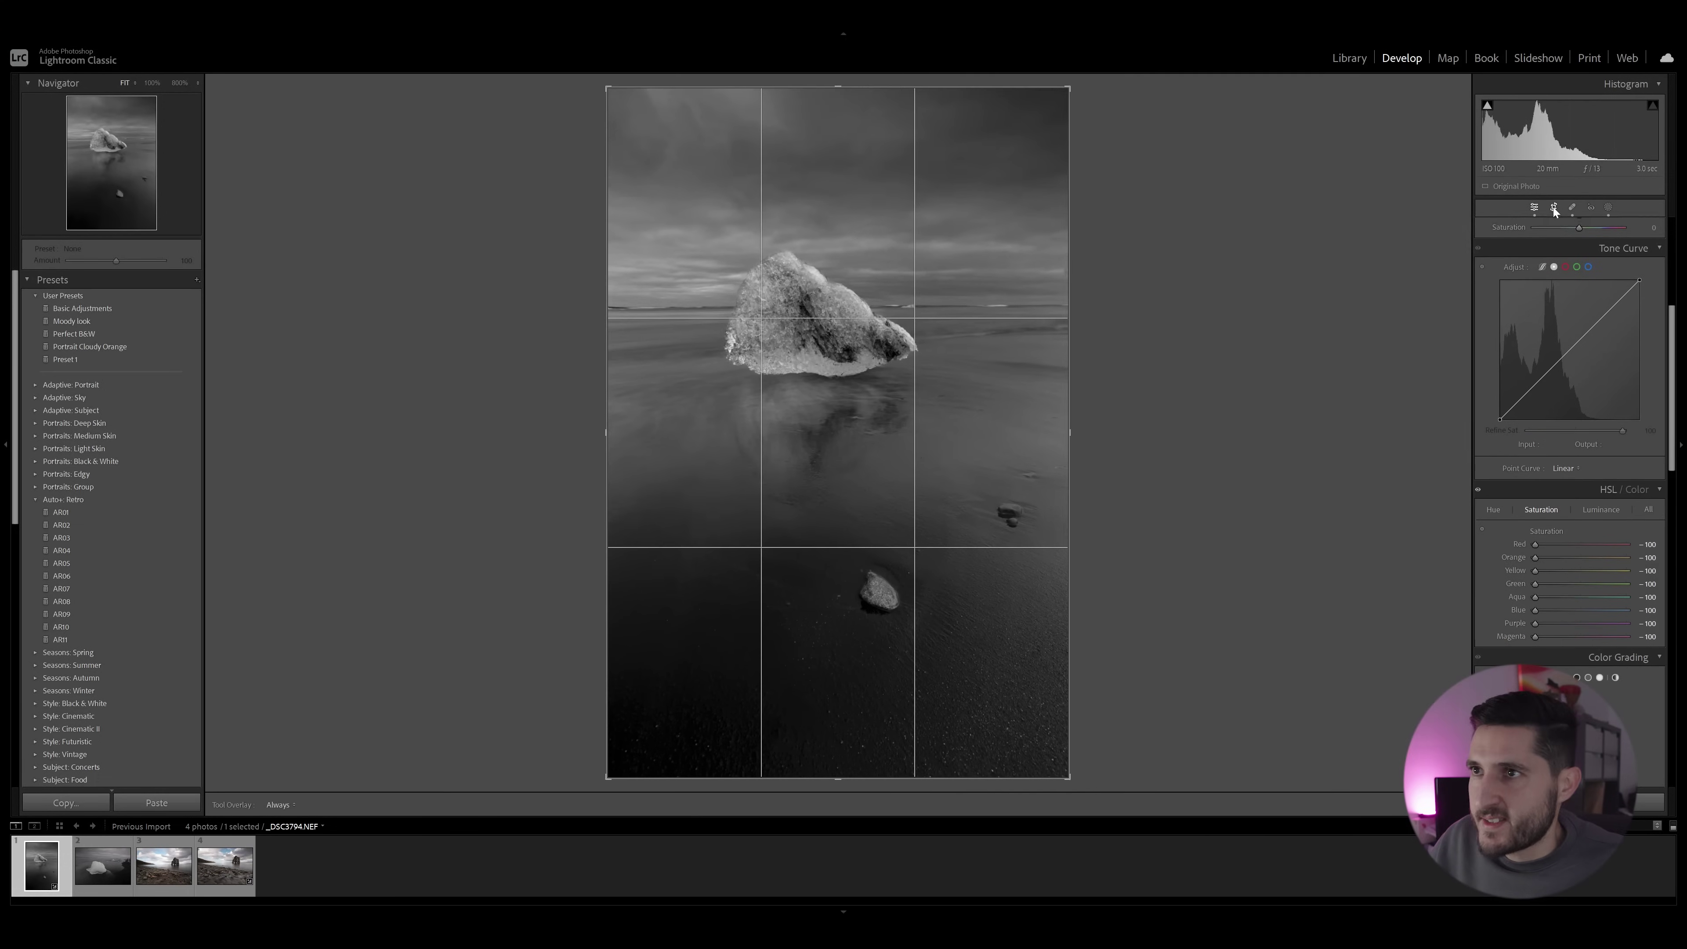
left_click_drag(610, 772, 639, 729)
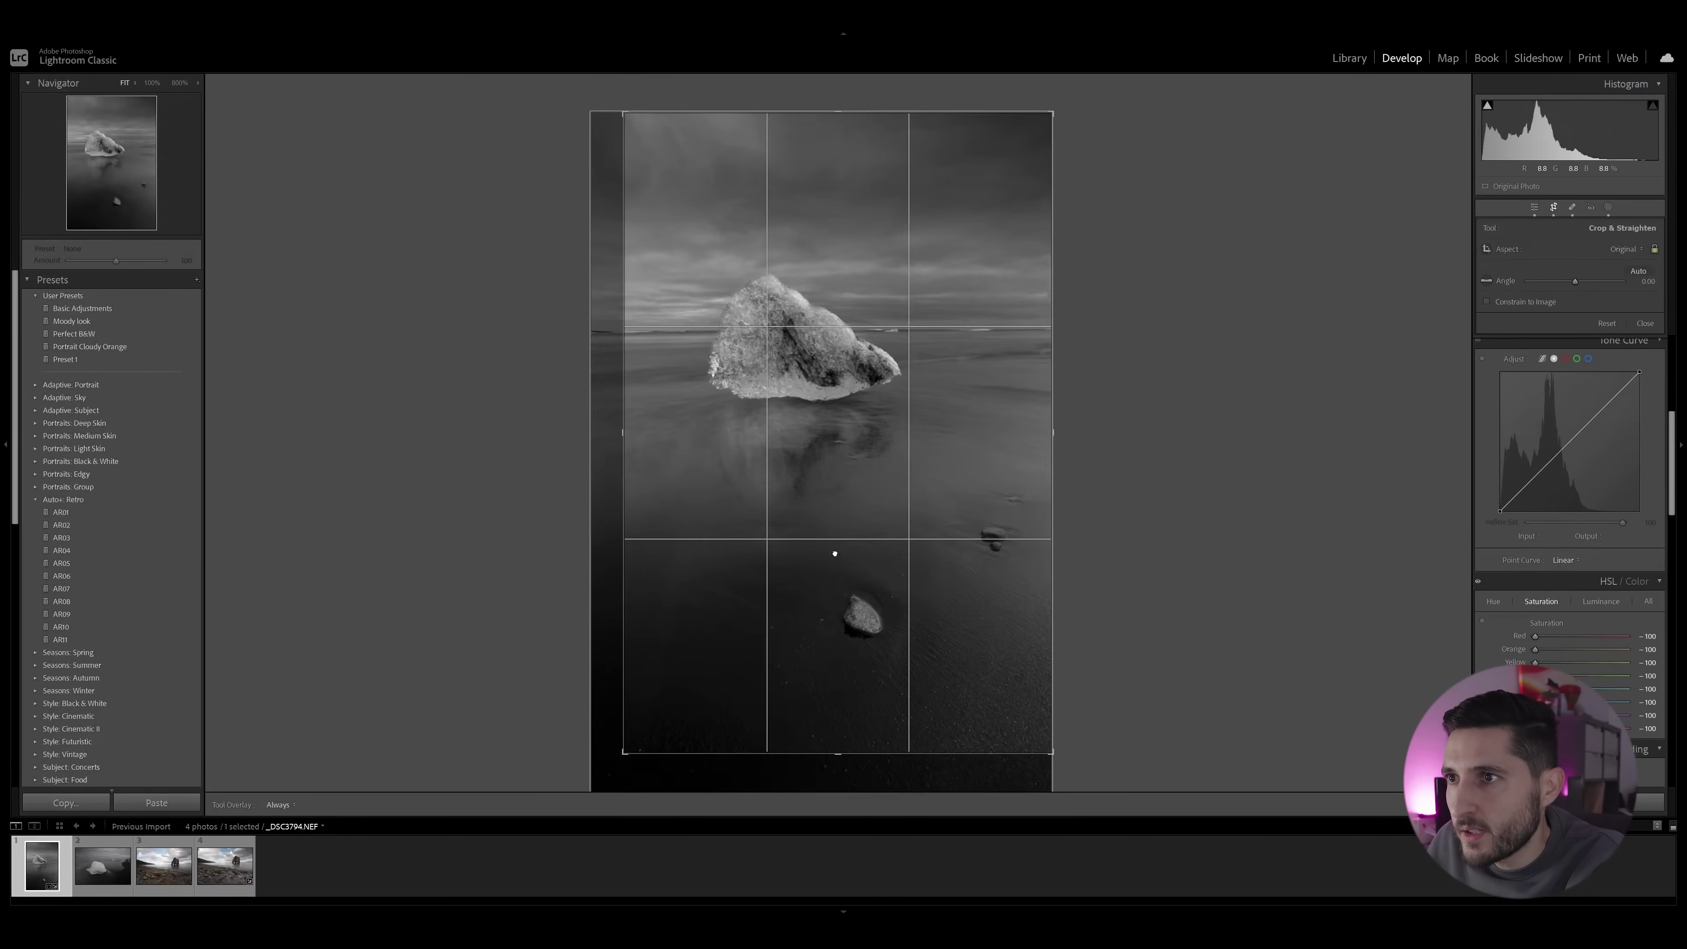
left_click_drag(1112, 365, 1124, 352)
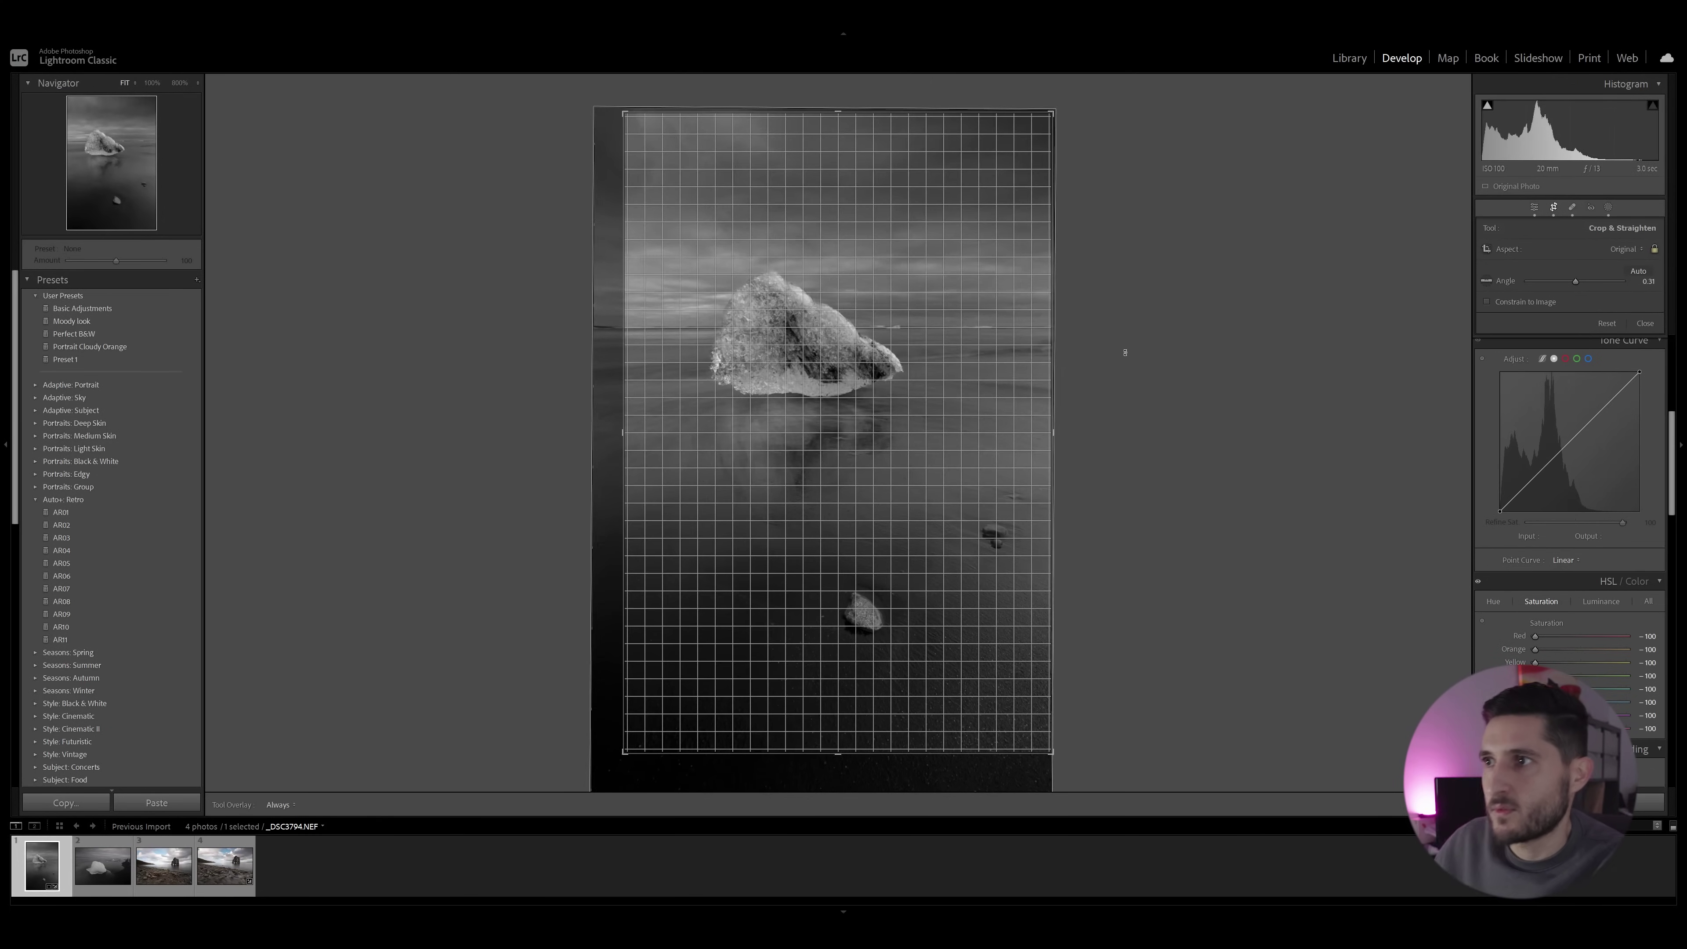
key("Return")
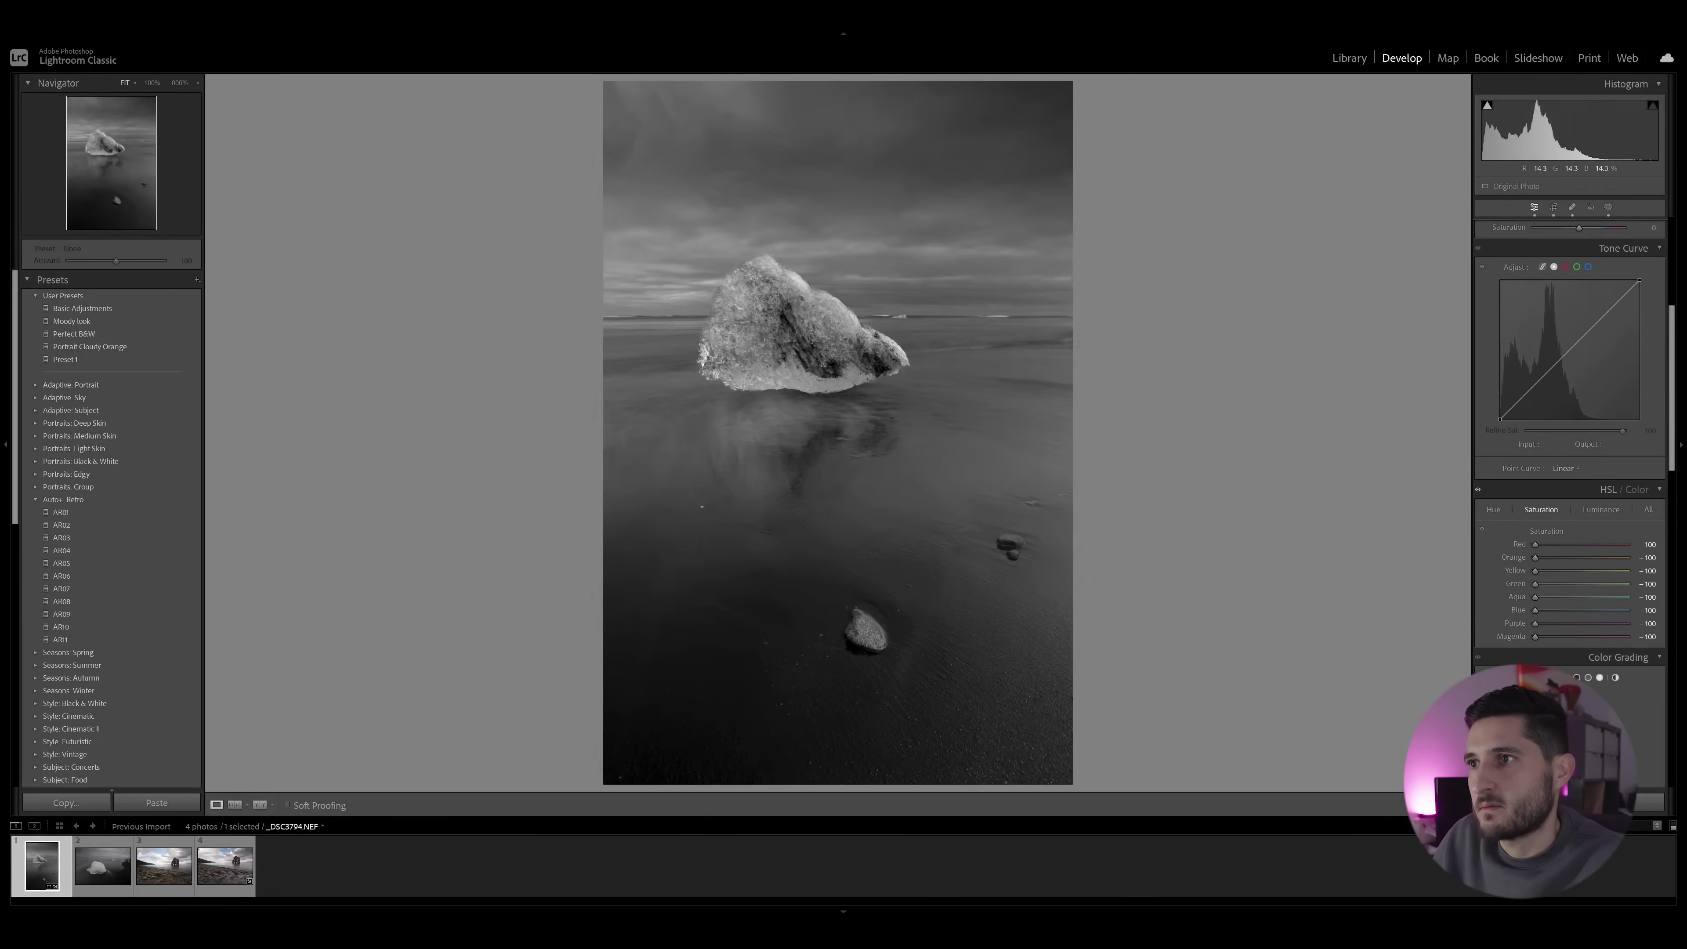
scroll(1538, 483, "down", 10)
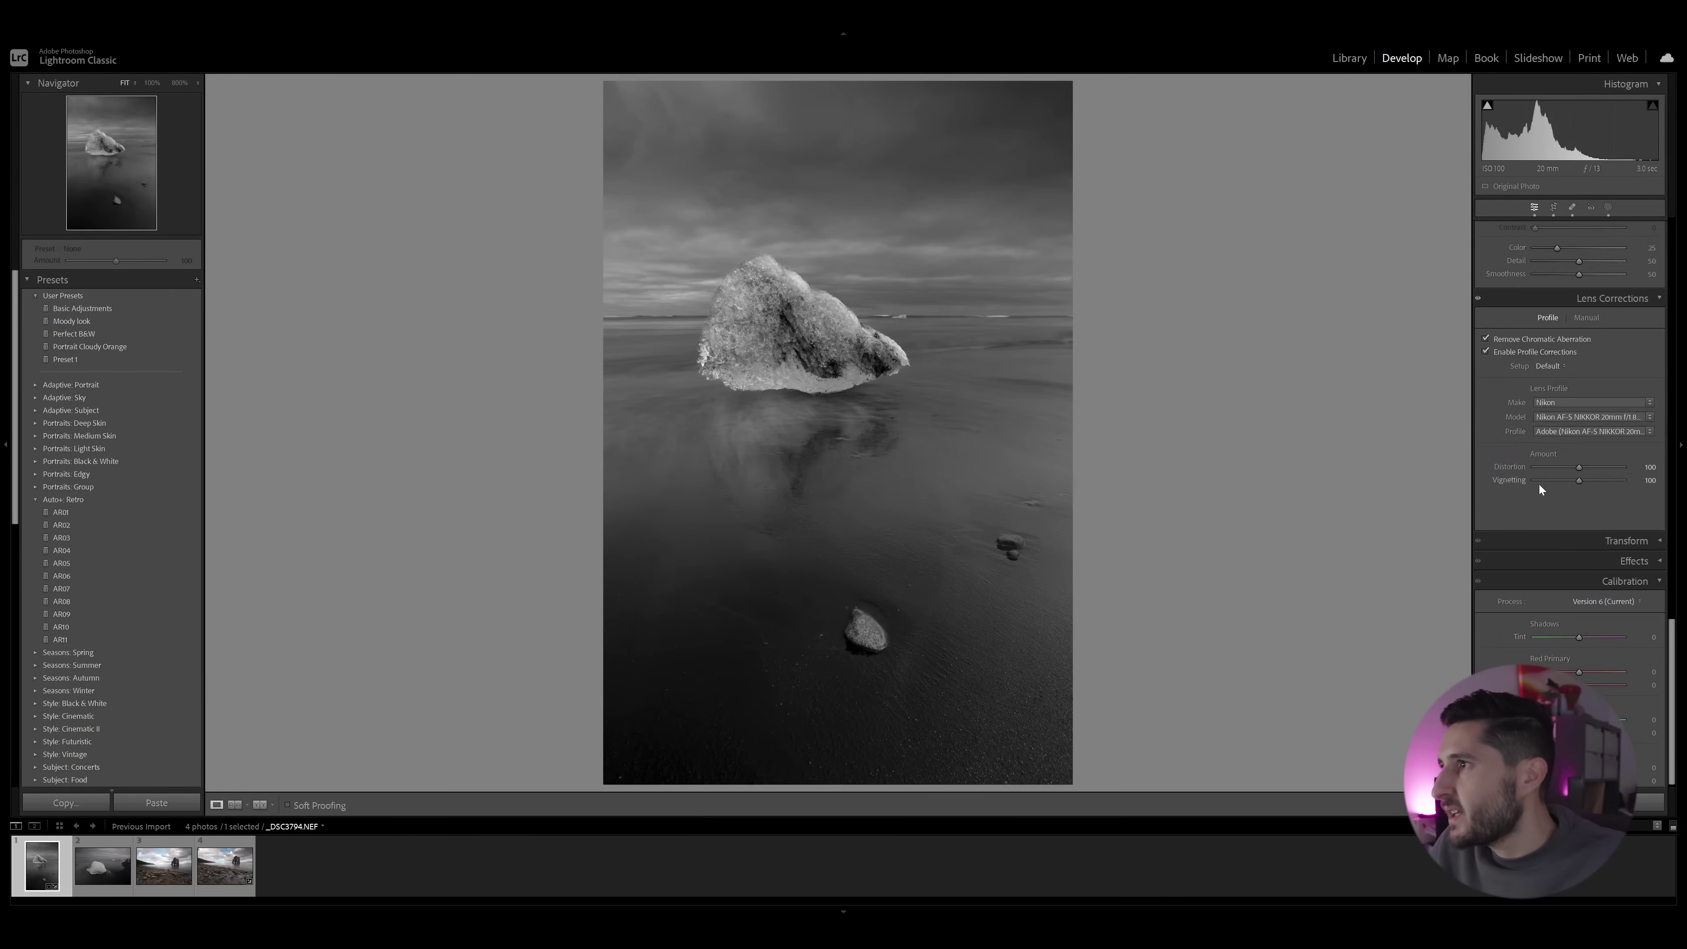
scroll(1560, 483, "up", 6)
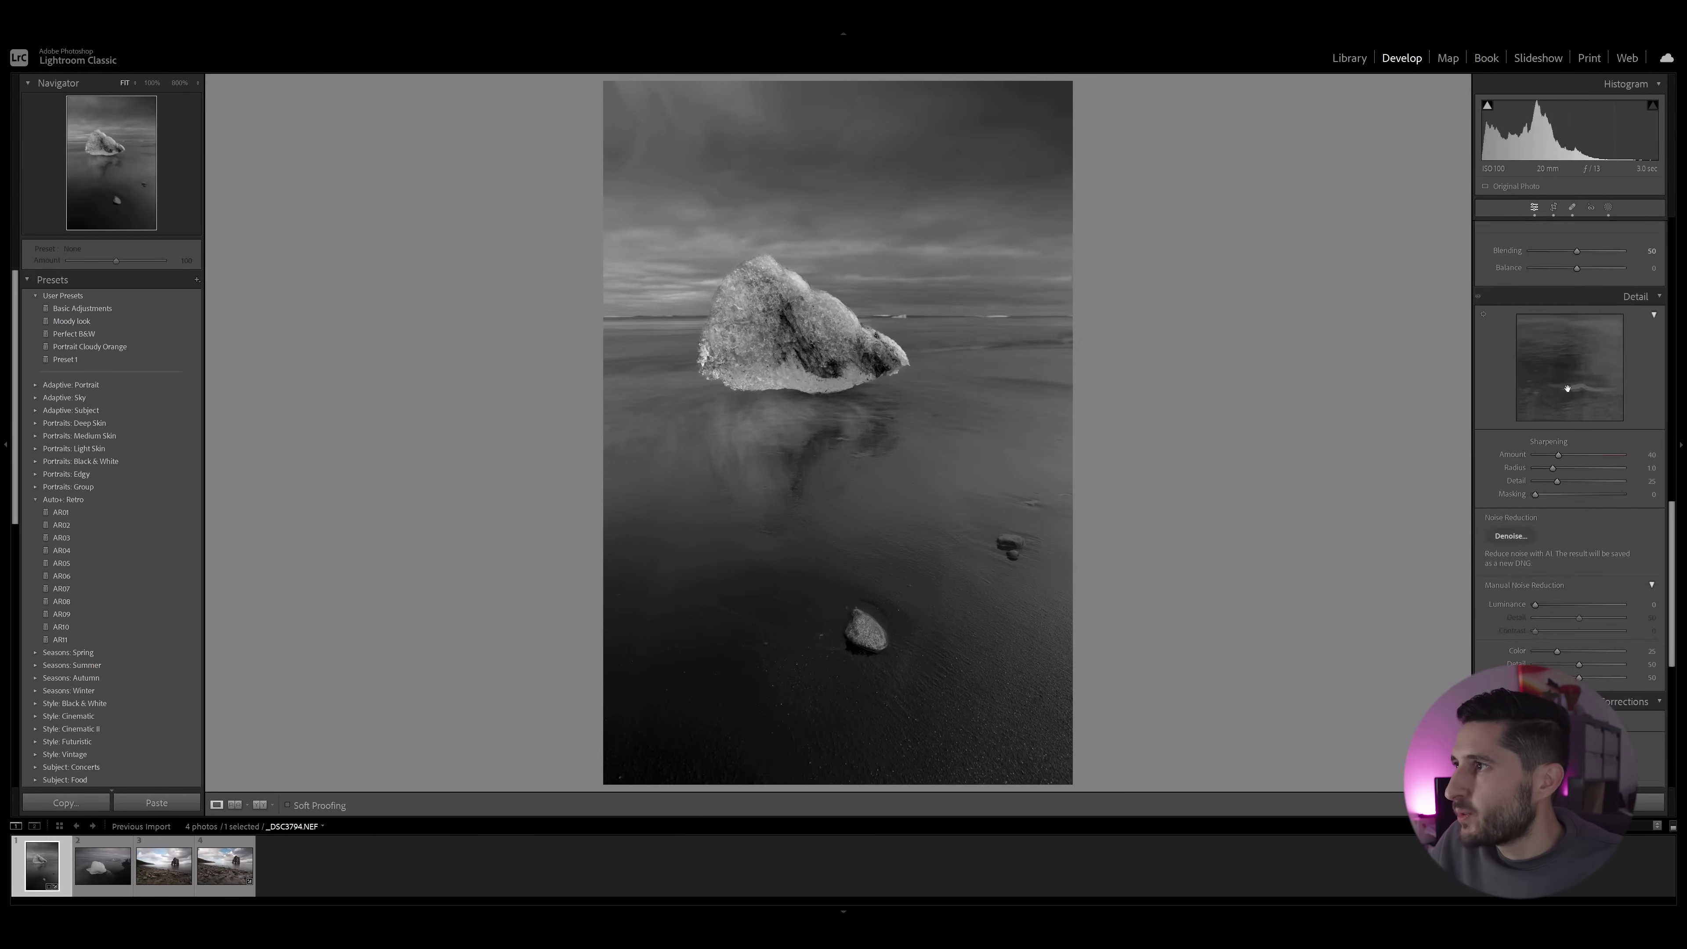
Sharpen the photo with amount 84, radius 0.6, detail 44 and masking 69.
key("alt")
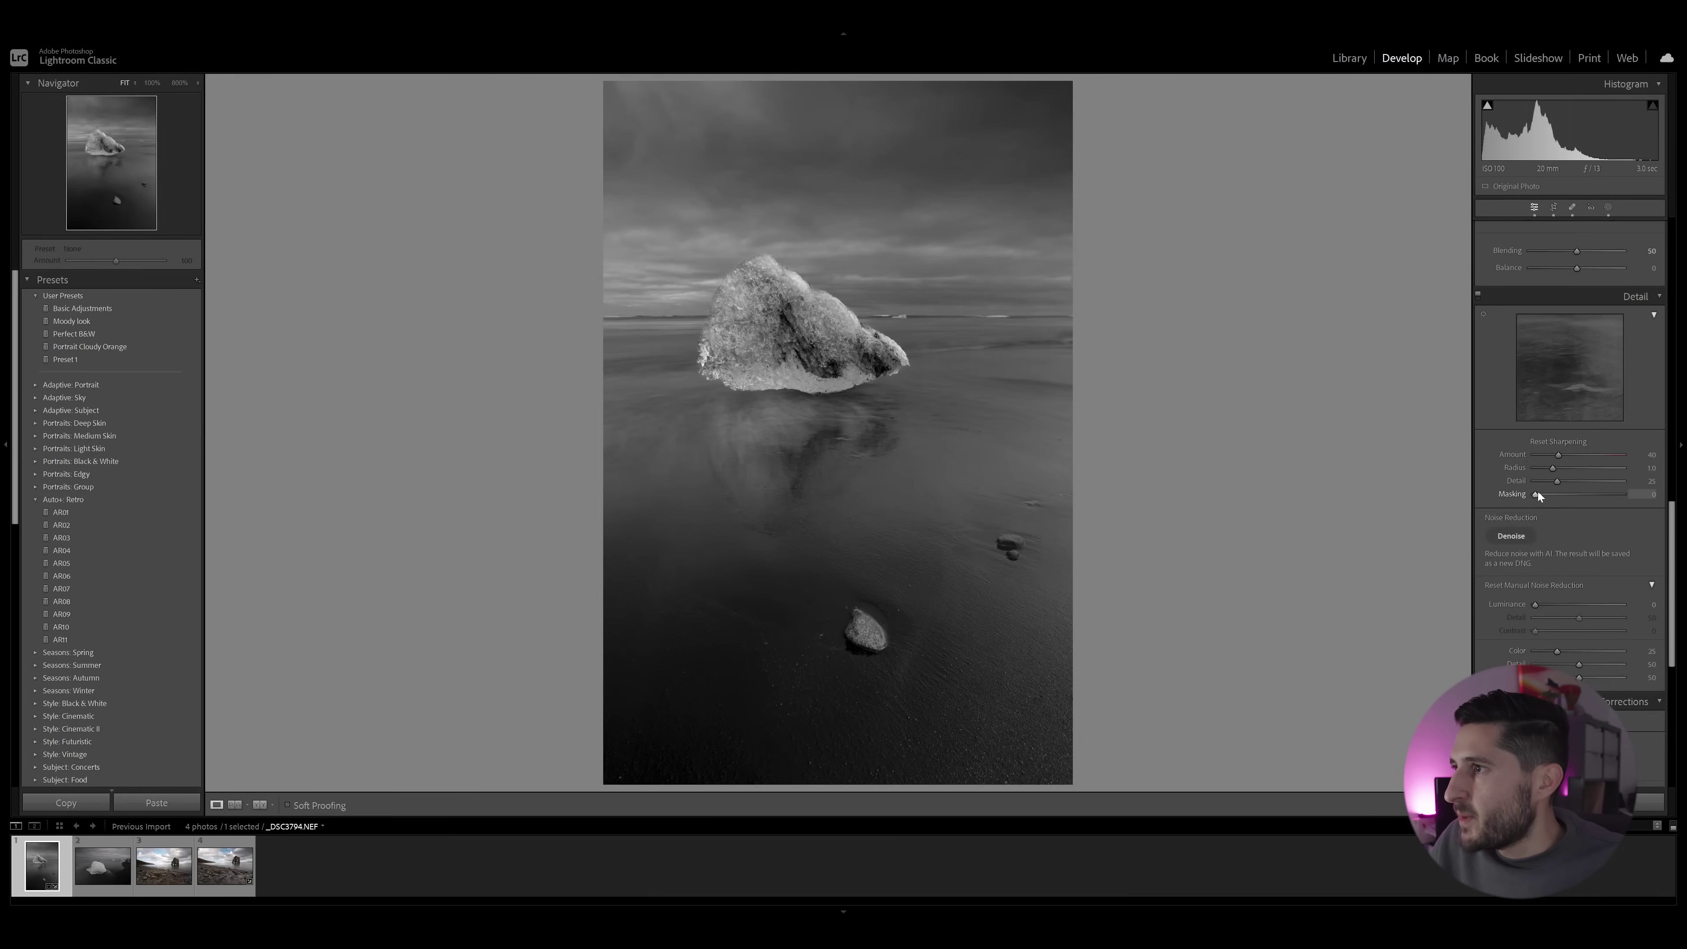
left_click_drag(1537, 493, 1573, 483)
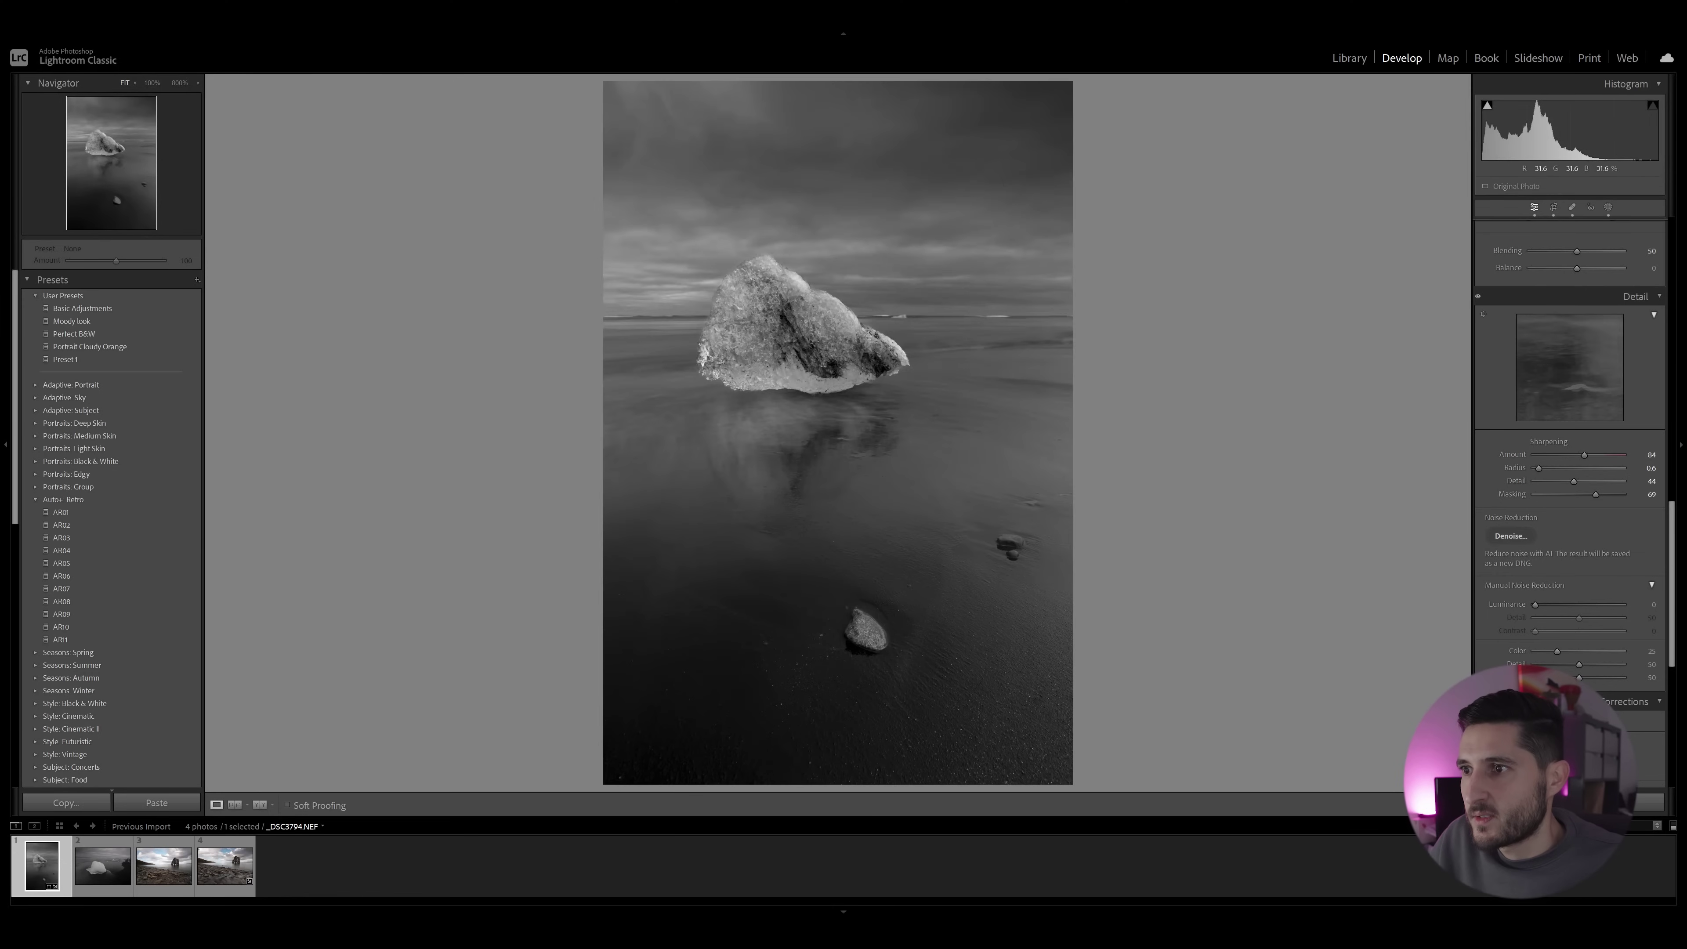
scroll(1573, 483, "up", 15)
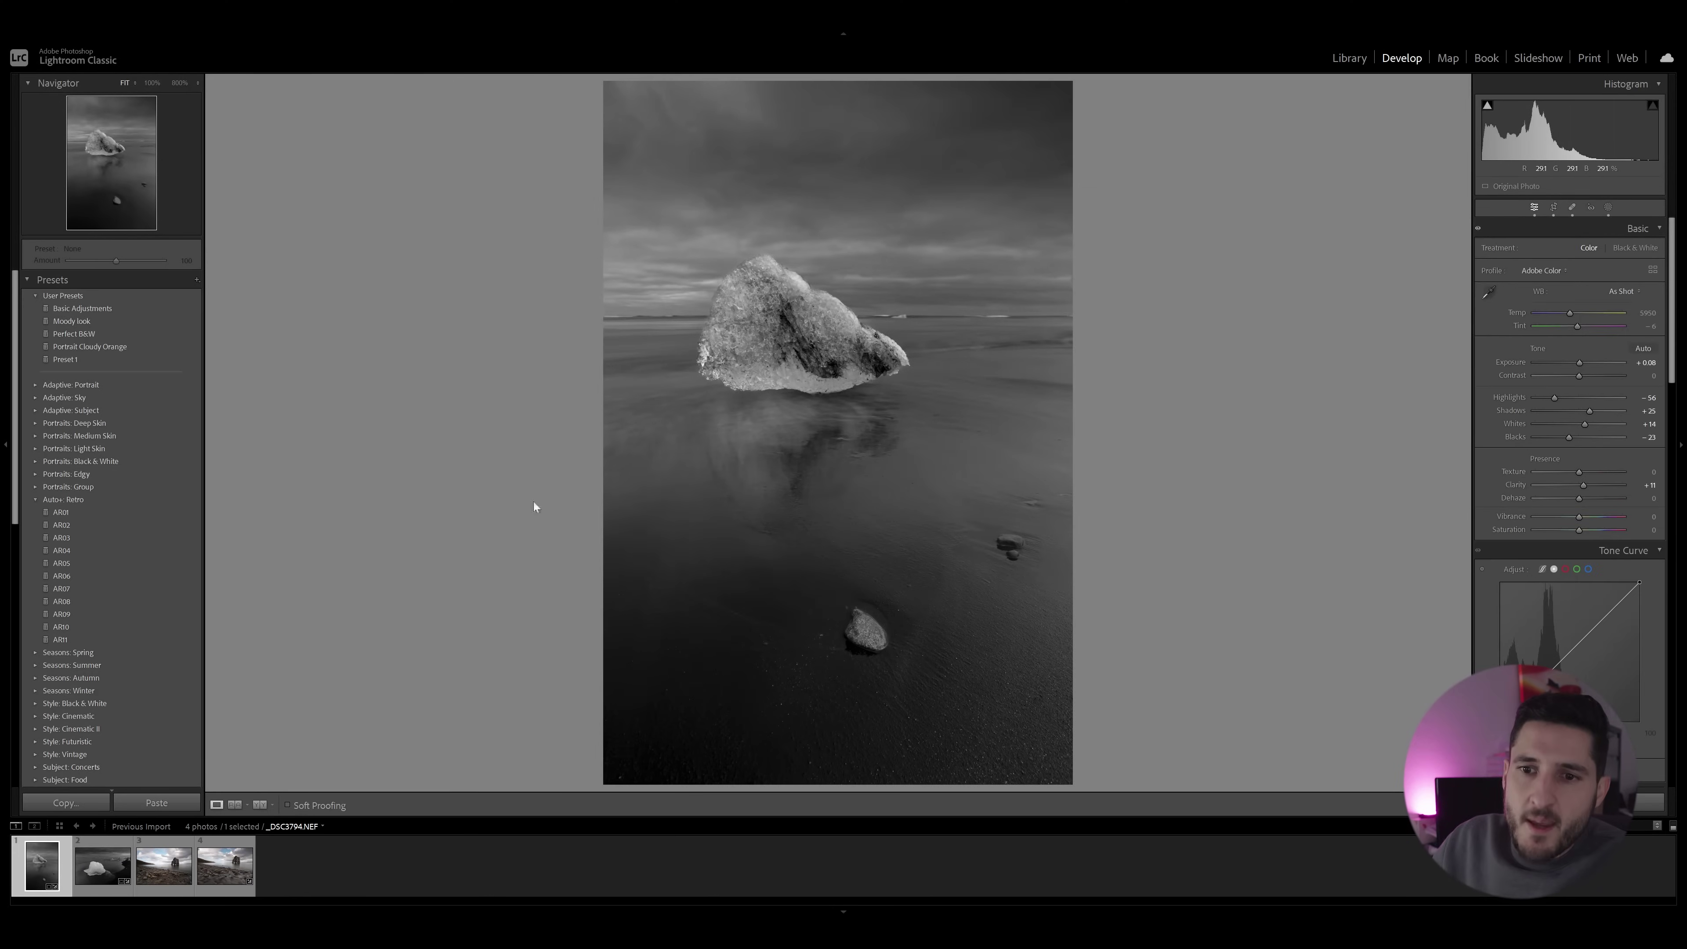
Open the second iceberg photo, compare its before and after versions side by side, and return to the single-photo view.
left_click(99, 865)
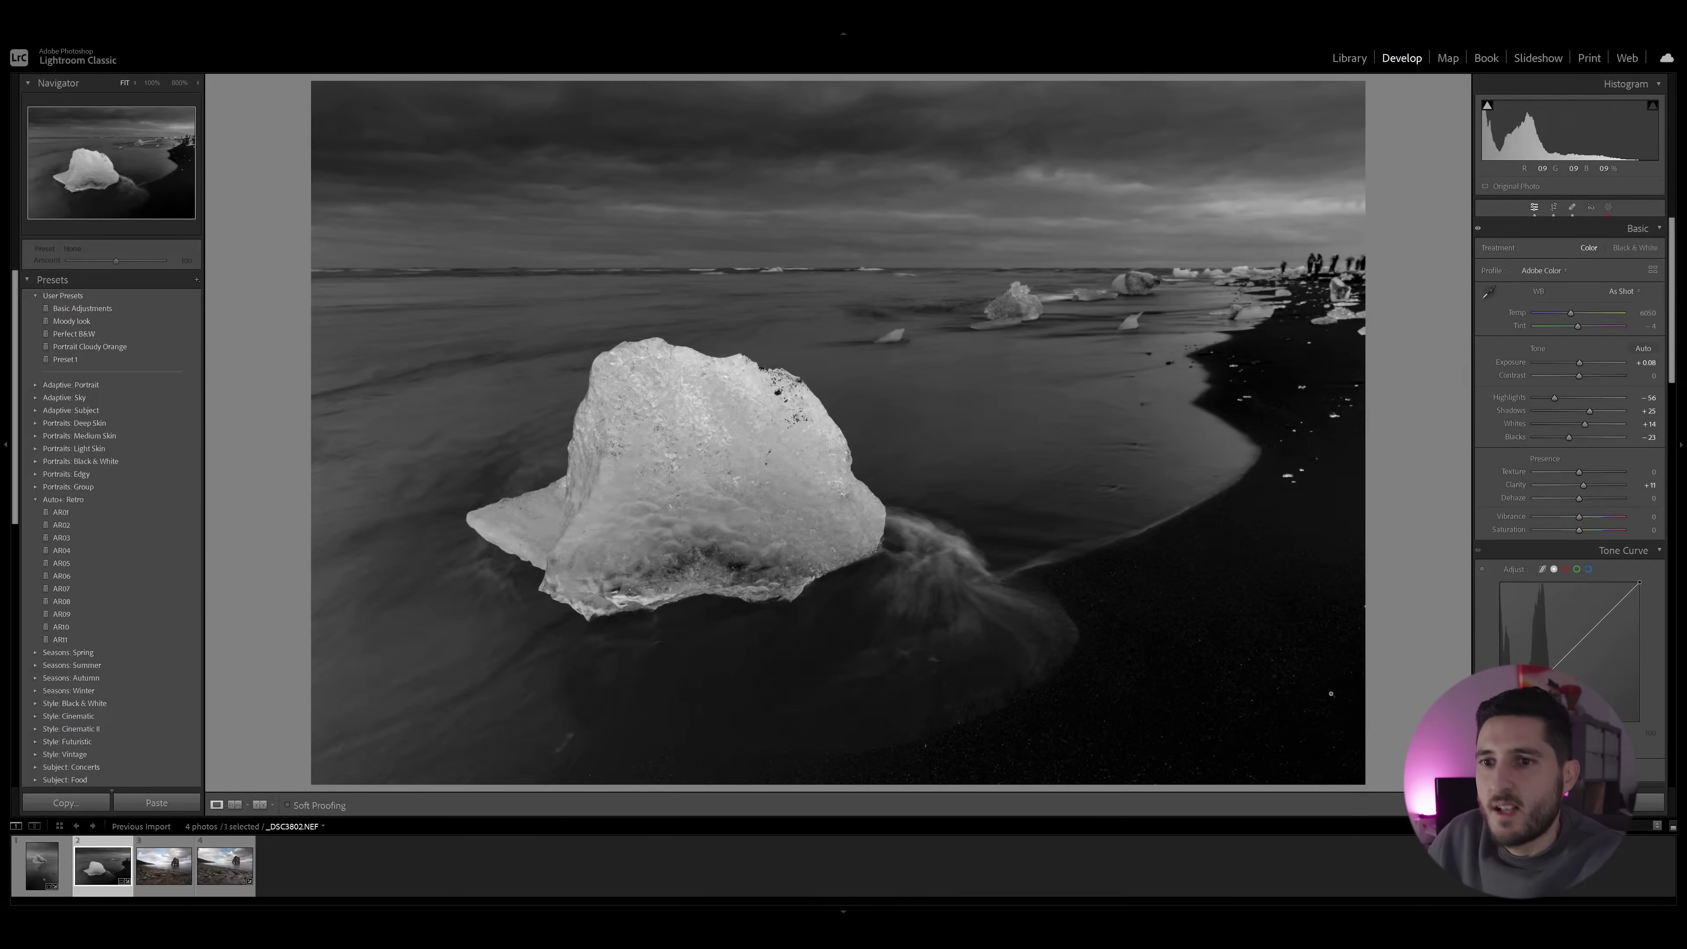
left_click(259, 804)
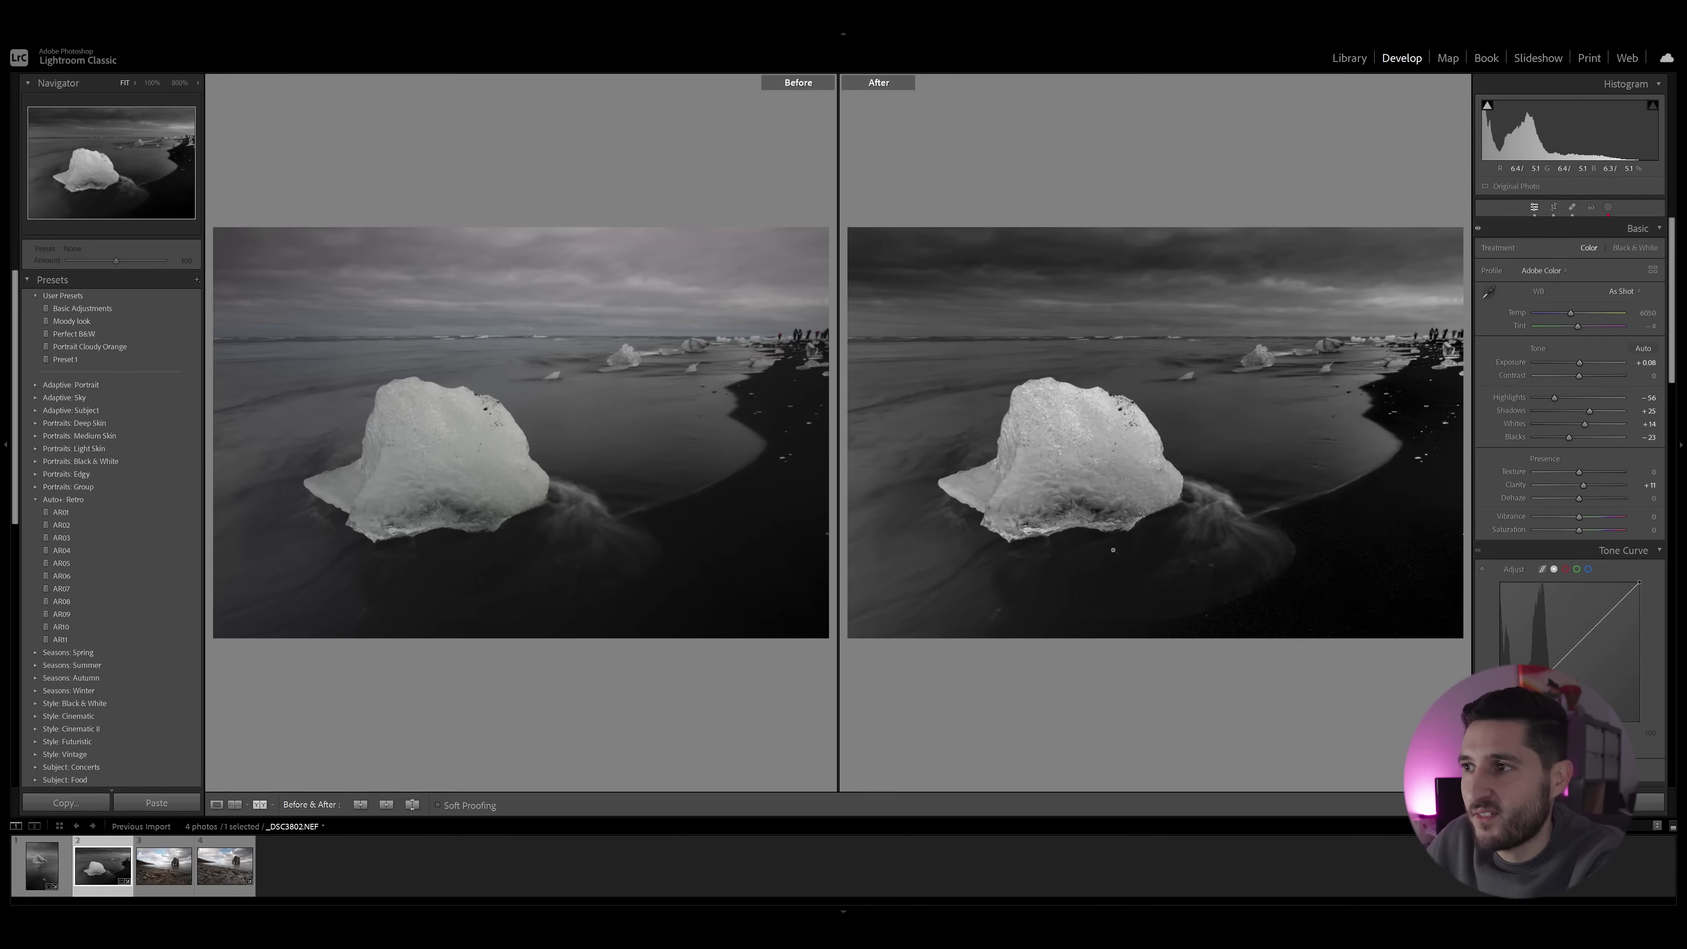
left_click(216, 804)
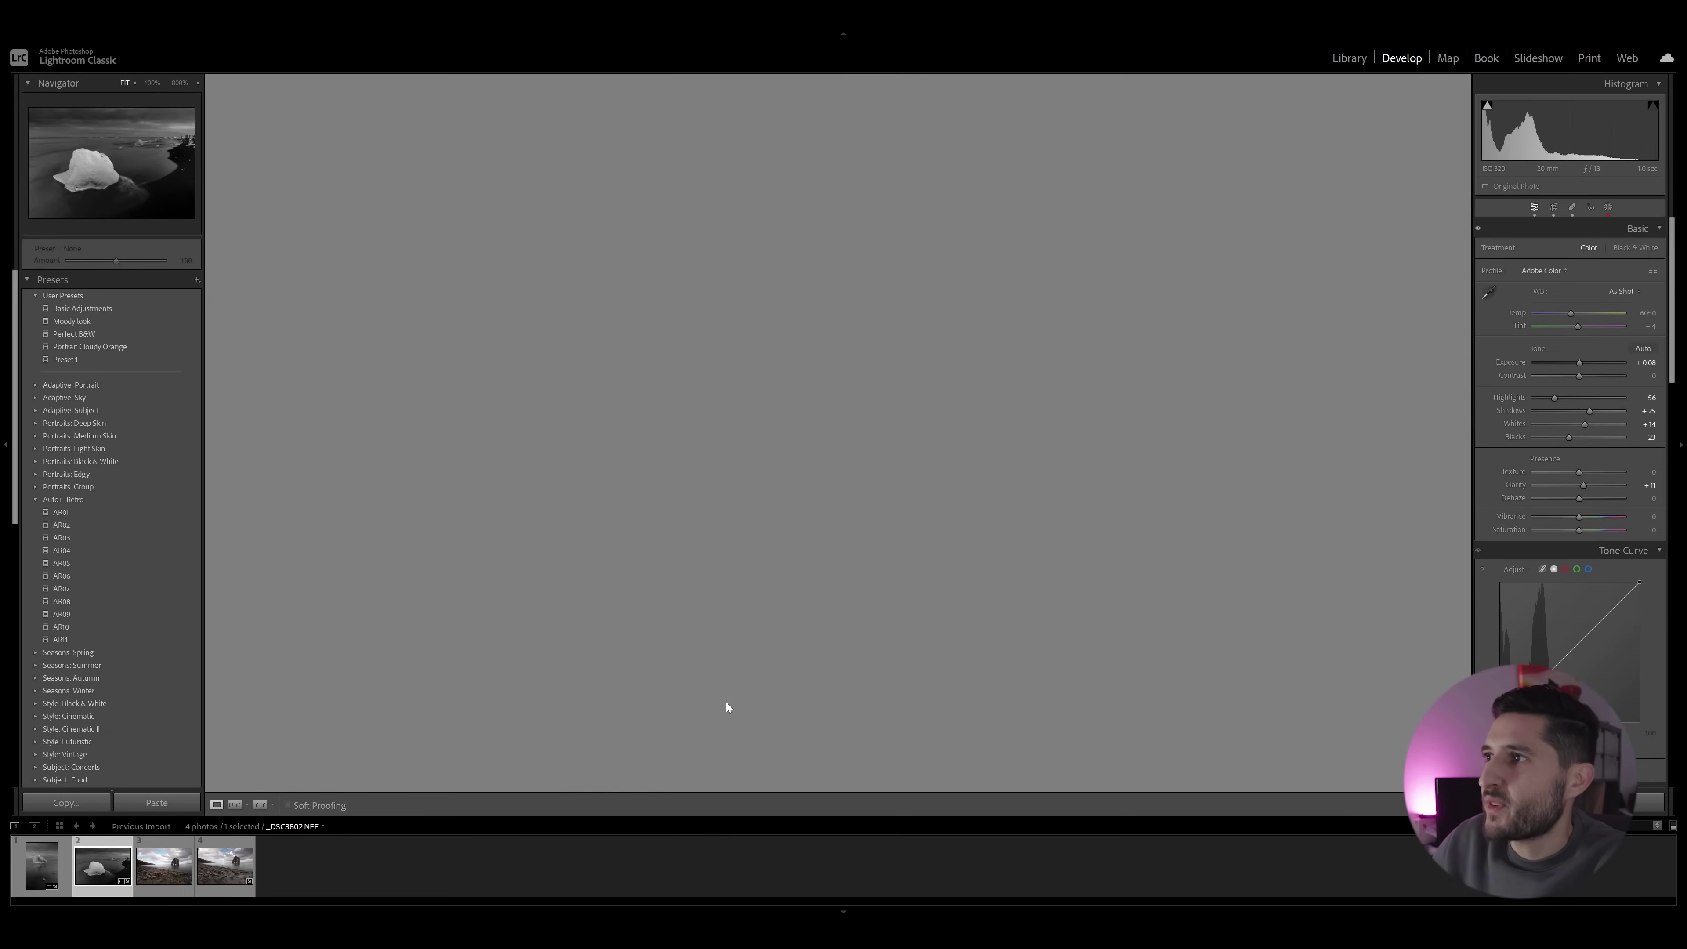